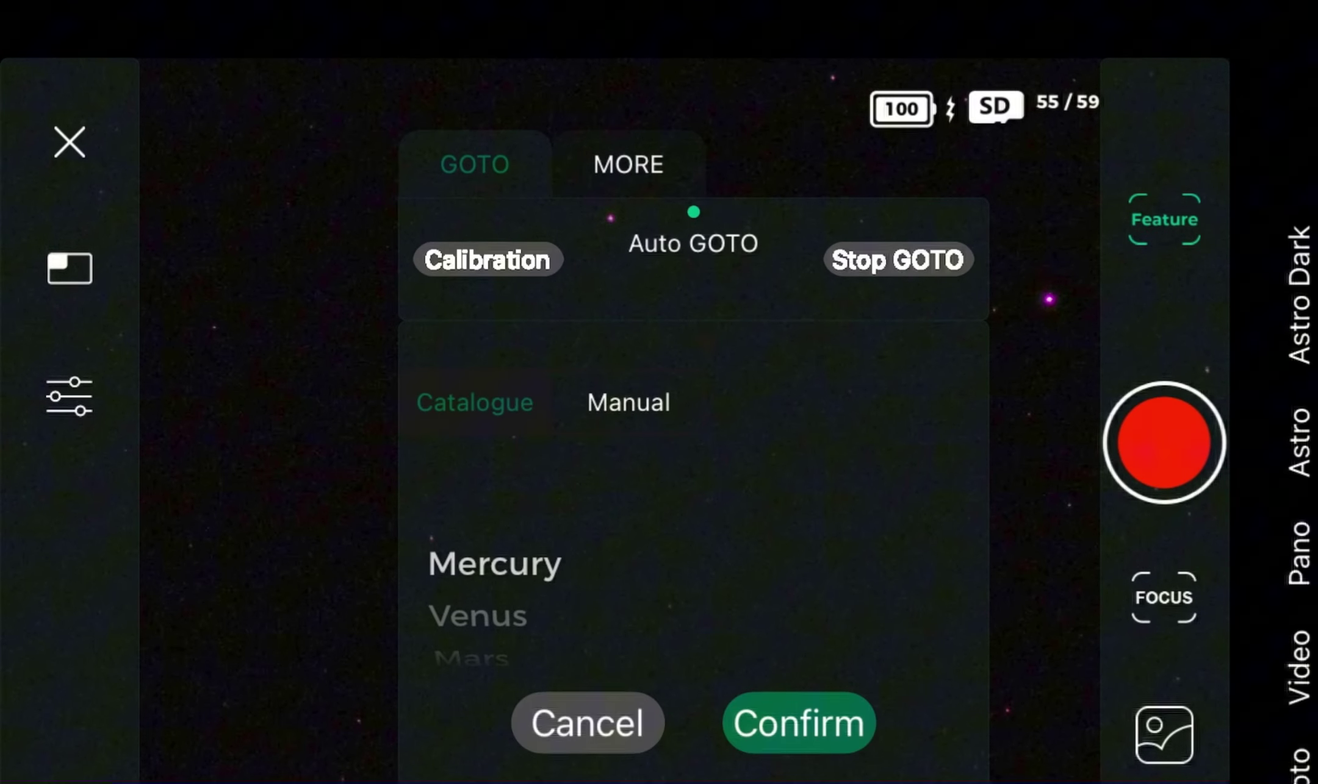
# - Send the telescope to NGC7000 North American Nebula from the Auto GOTO catalogue
pyautogui.scroll(-10, 610, 562)
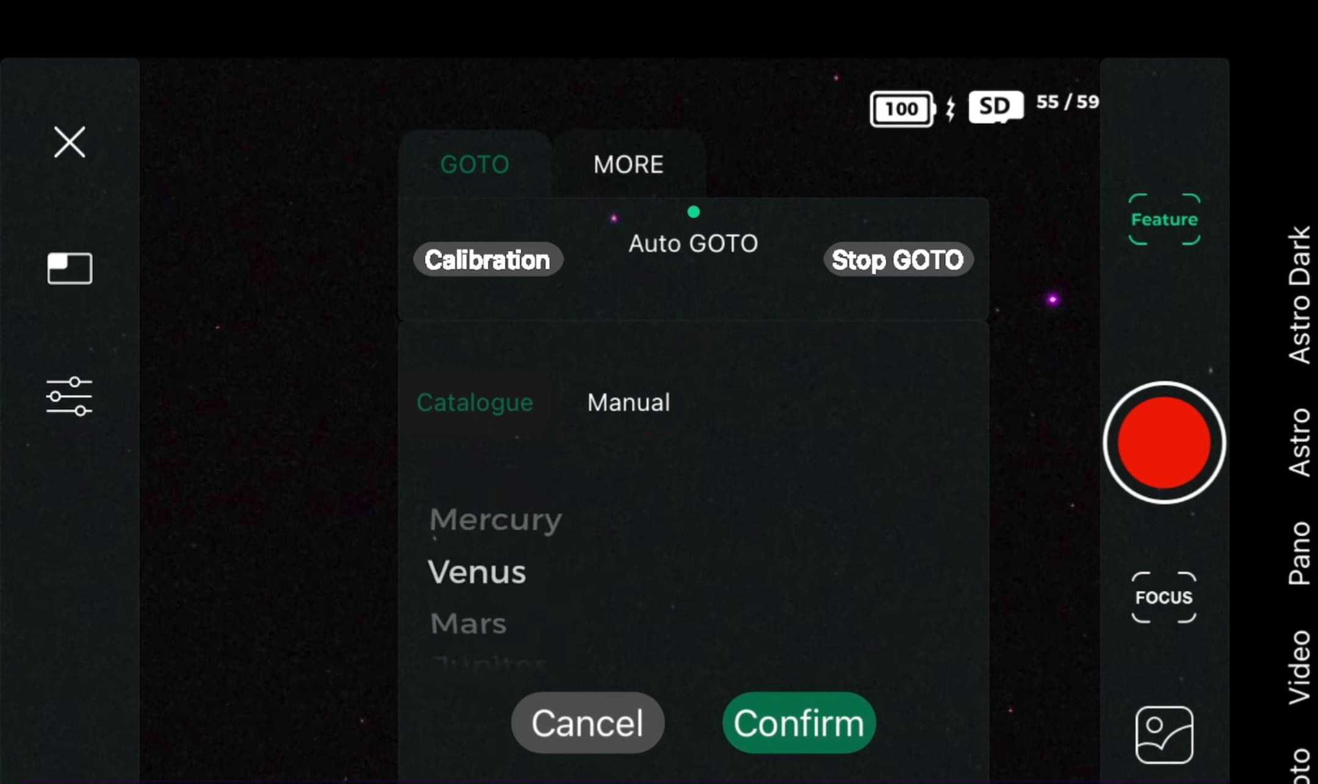
pyautogui.scroll(-12, 610, 561)
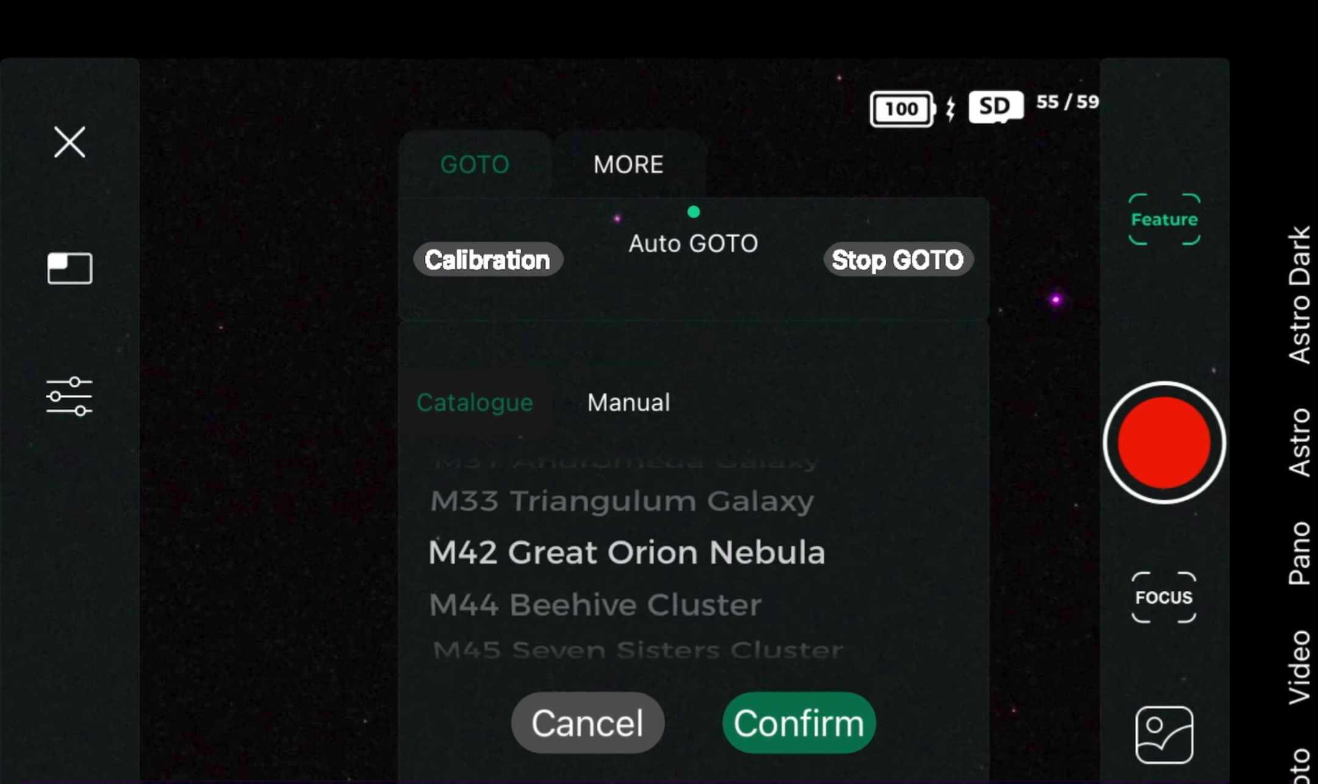
pyautogui.scroll(-12, 610, 561)
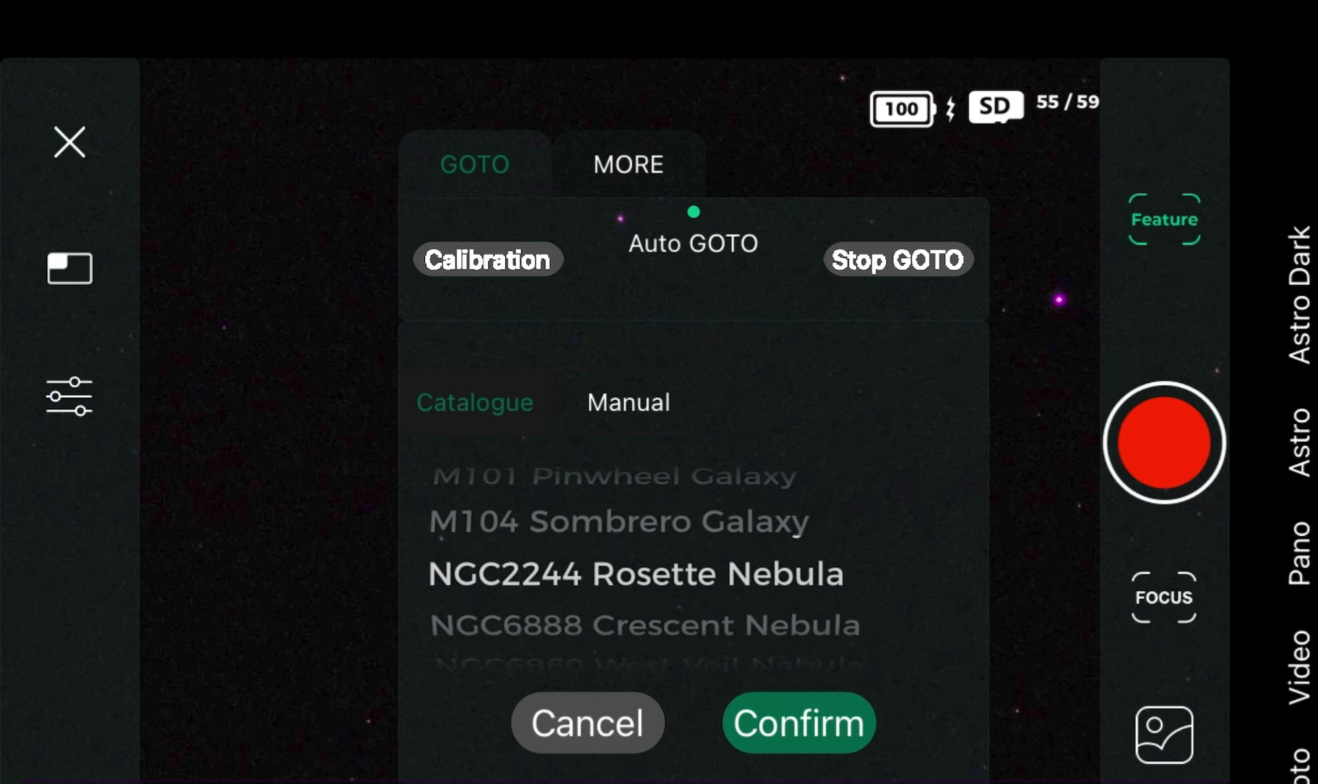
pyautogui.scroll(1, 610, 561)
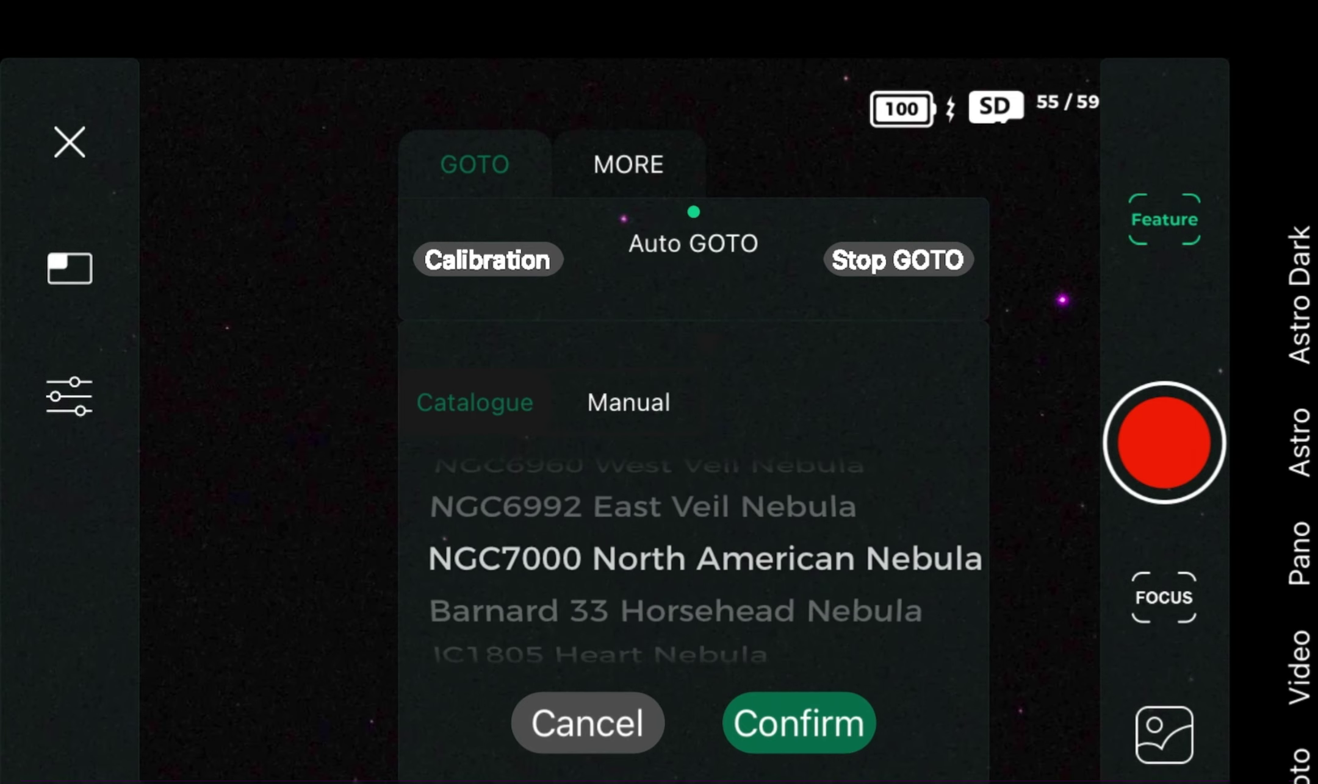
pyautogui.click(798, 722)
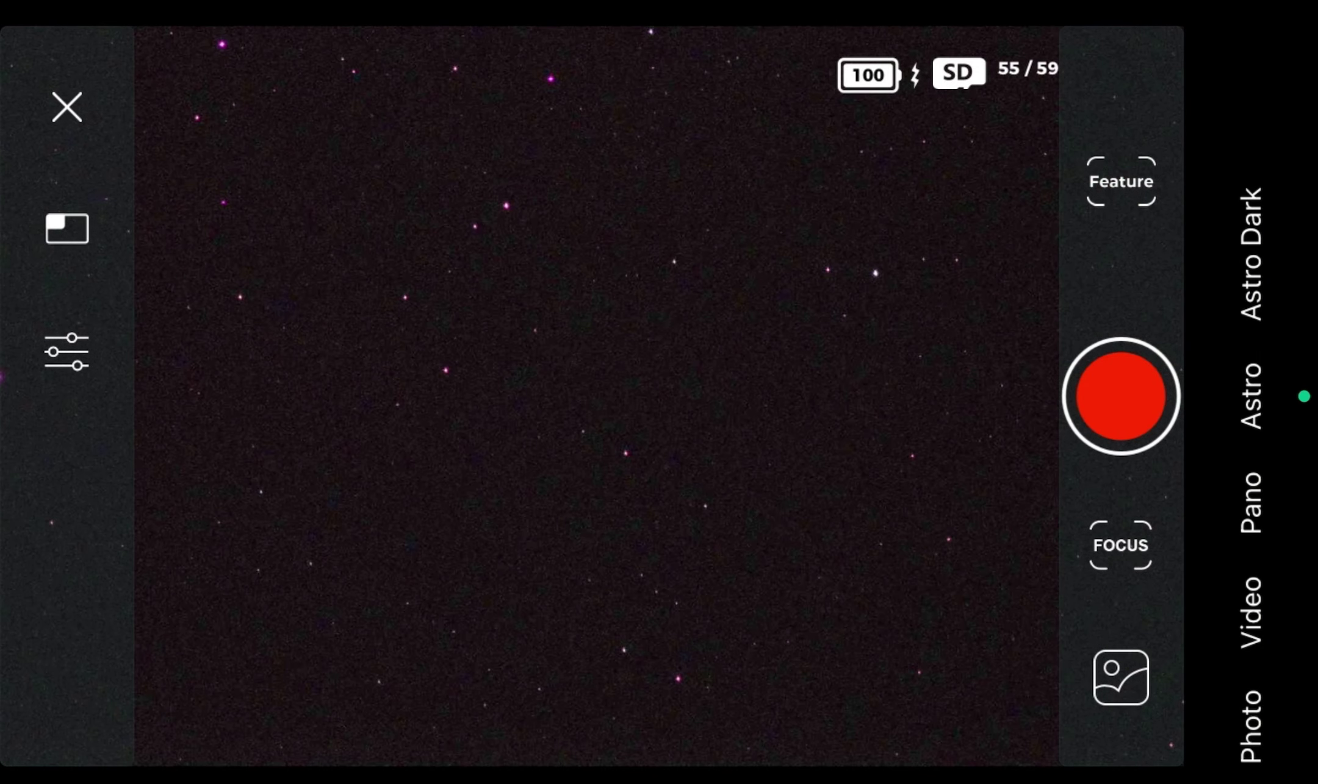
# - Set the tele camera's exposure time to 15 and check its gain and IR settings
pyautogui.click(67, 352)
pyautogui.click(214, 470)
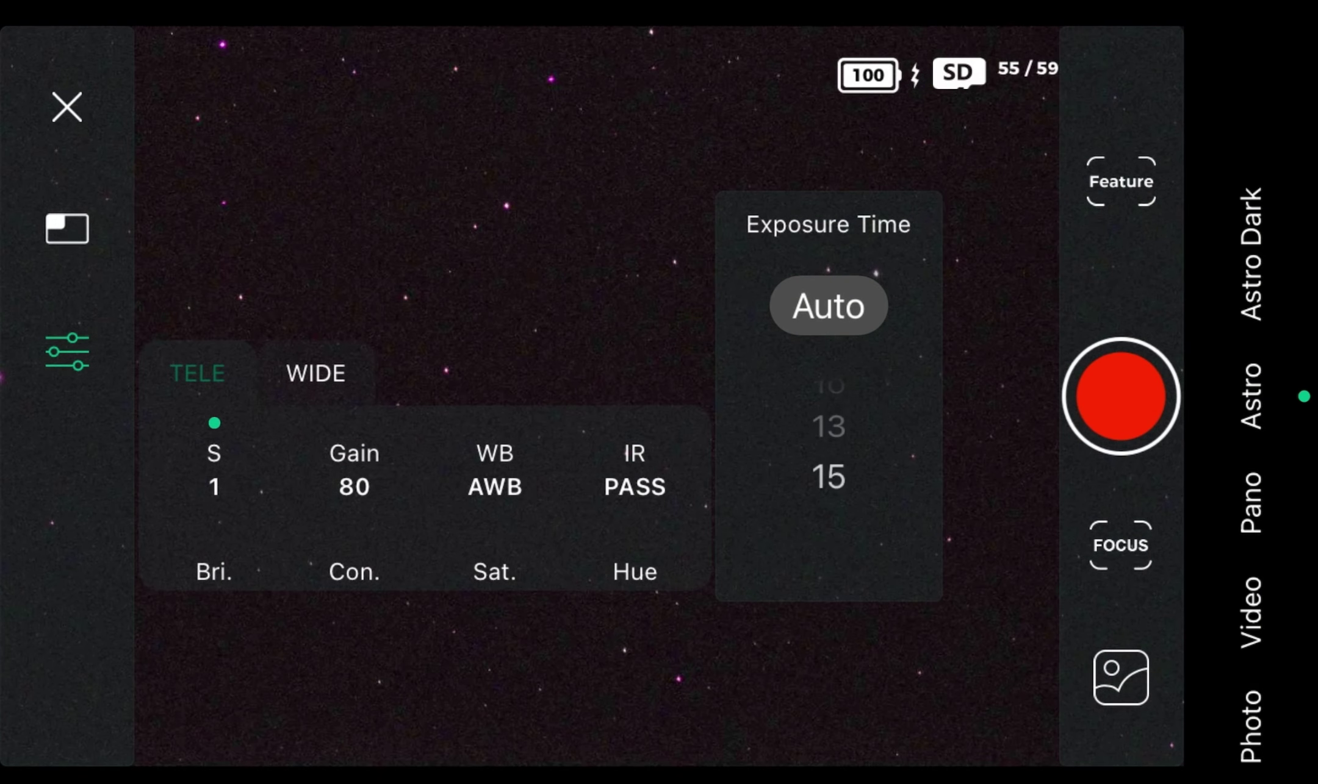
pyautogui.click(354, 469)
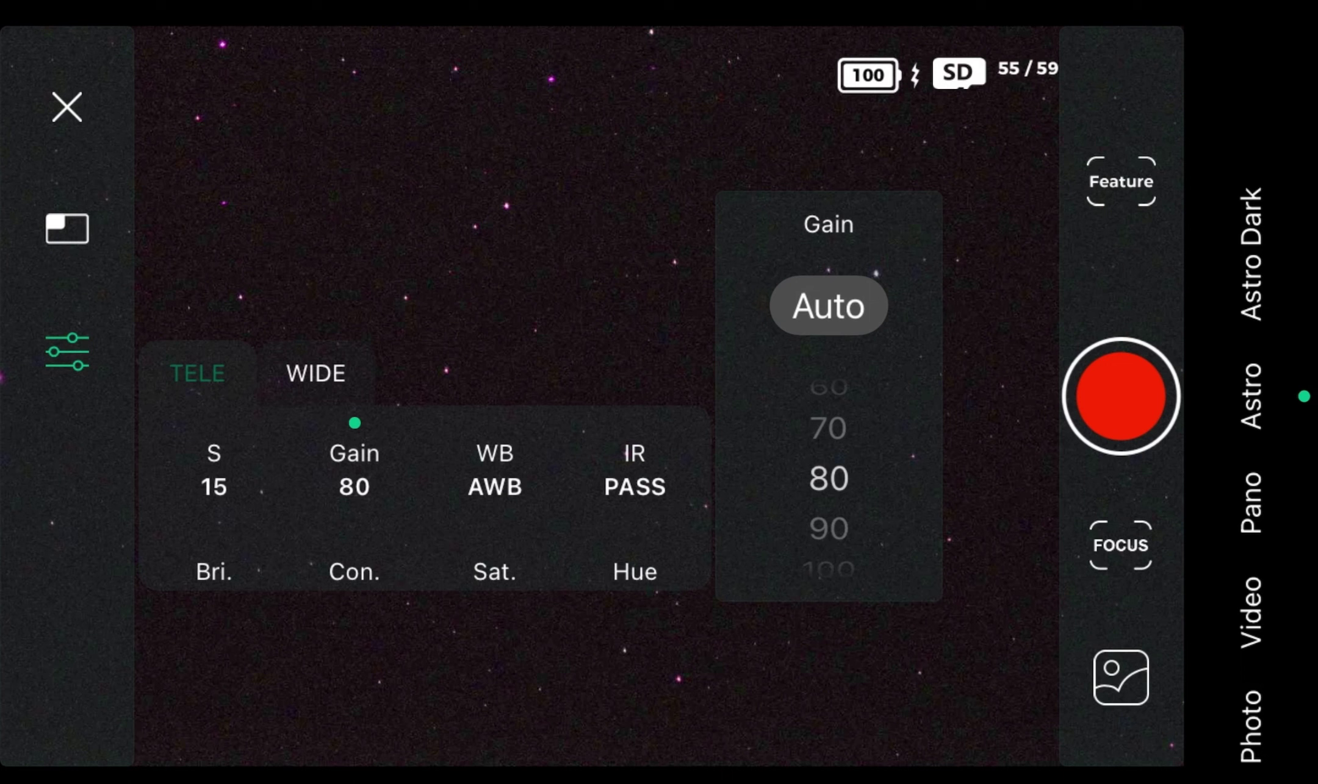
pyautogui.click(634, 469)
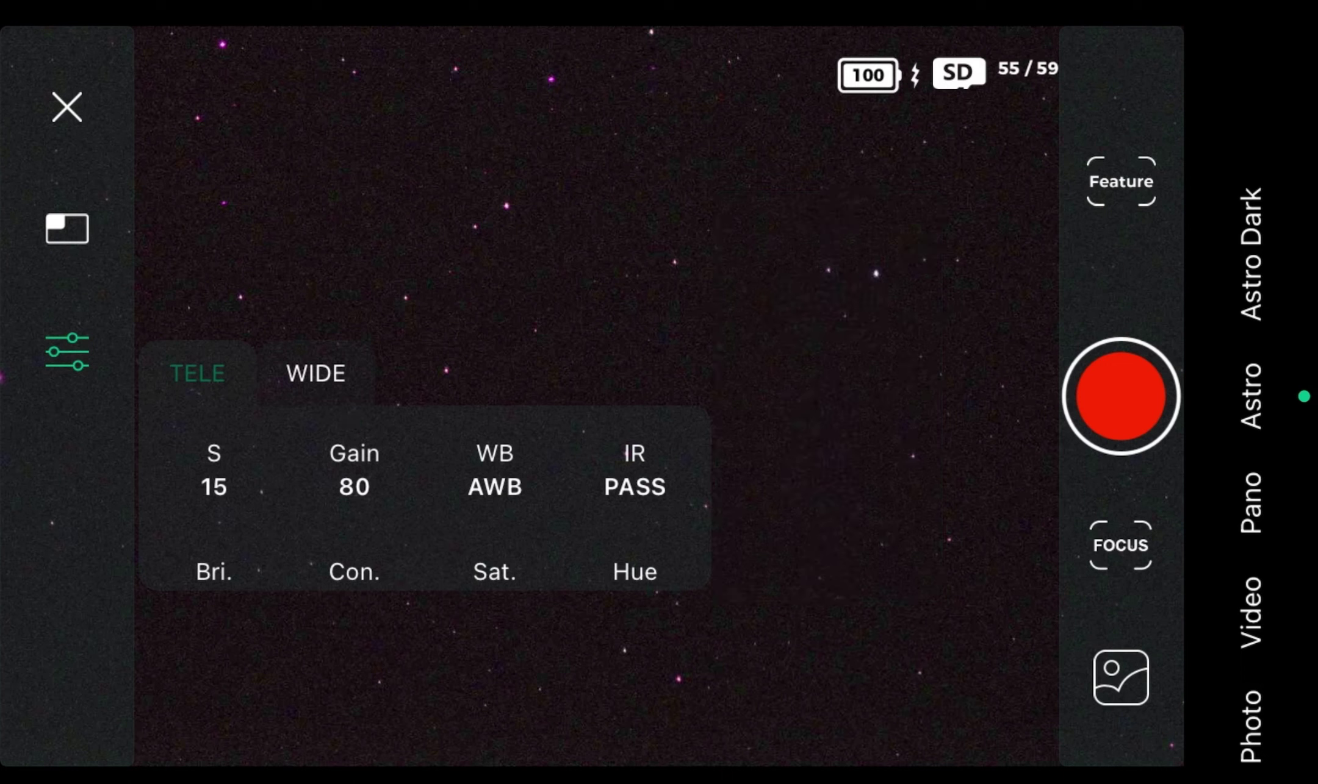
pyautogui.click(67, 351)
# - Set the astro capture count to 700 and start the capture
pyautogui.click(1120, 182)
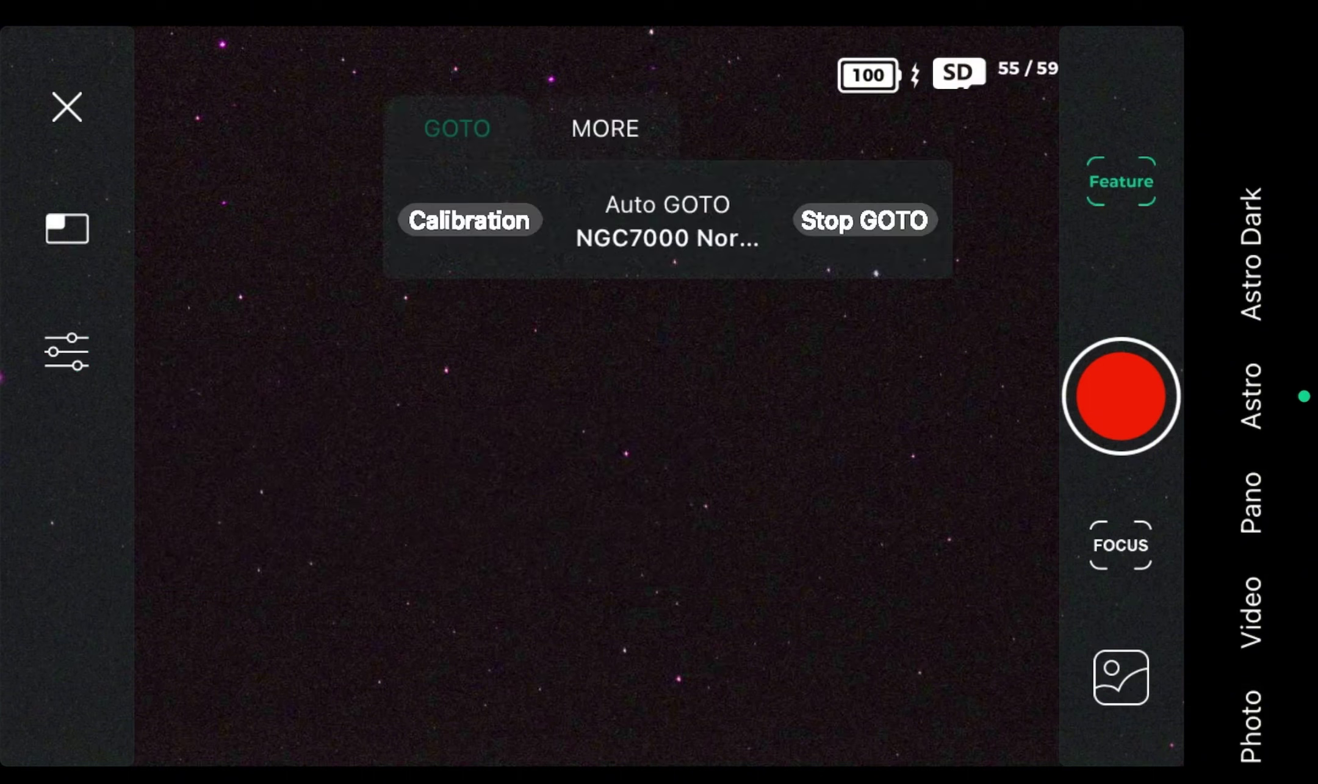
pyautogui.click(604, 128)
pyautogui.click(596, 221)
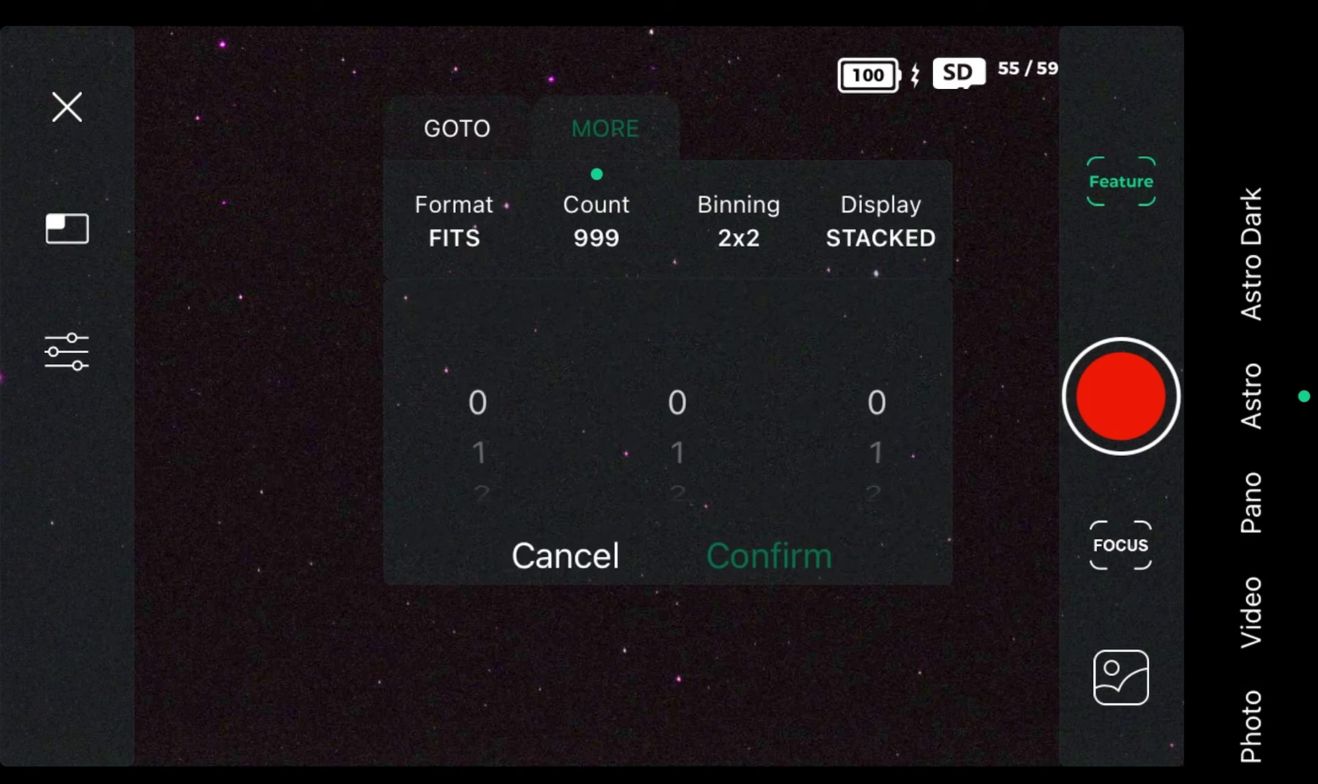
pyautogui.moveTo(677, 439); pyautogui.dragTo(677, 353)
pyautogui.moveTo(478, 378); pyautogui.dragTo(478, 463)
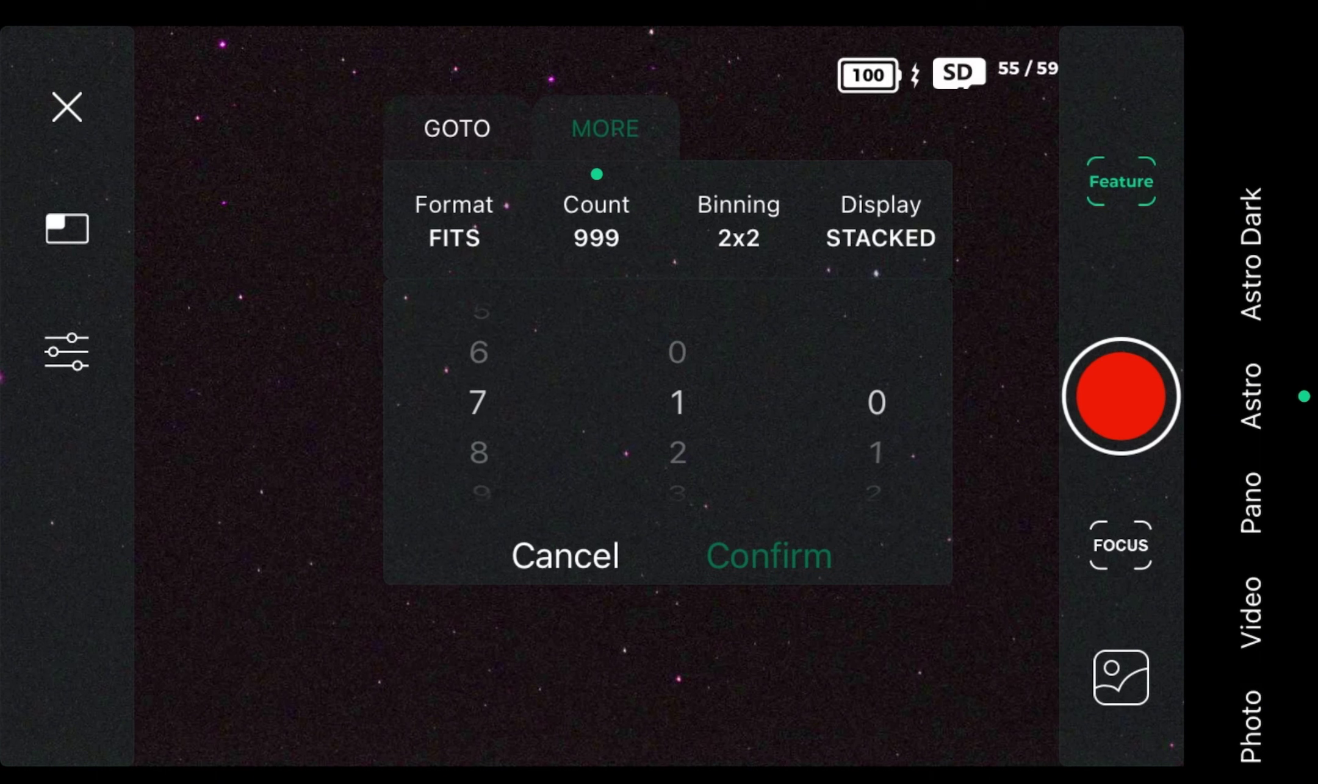
pyautogui.moveTo(677, 379); pyautogui.dragTo(677, 427)
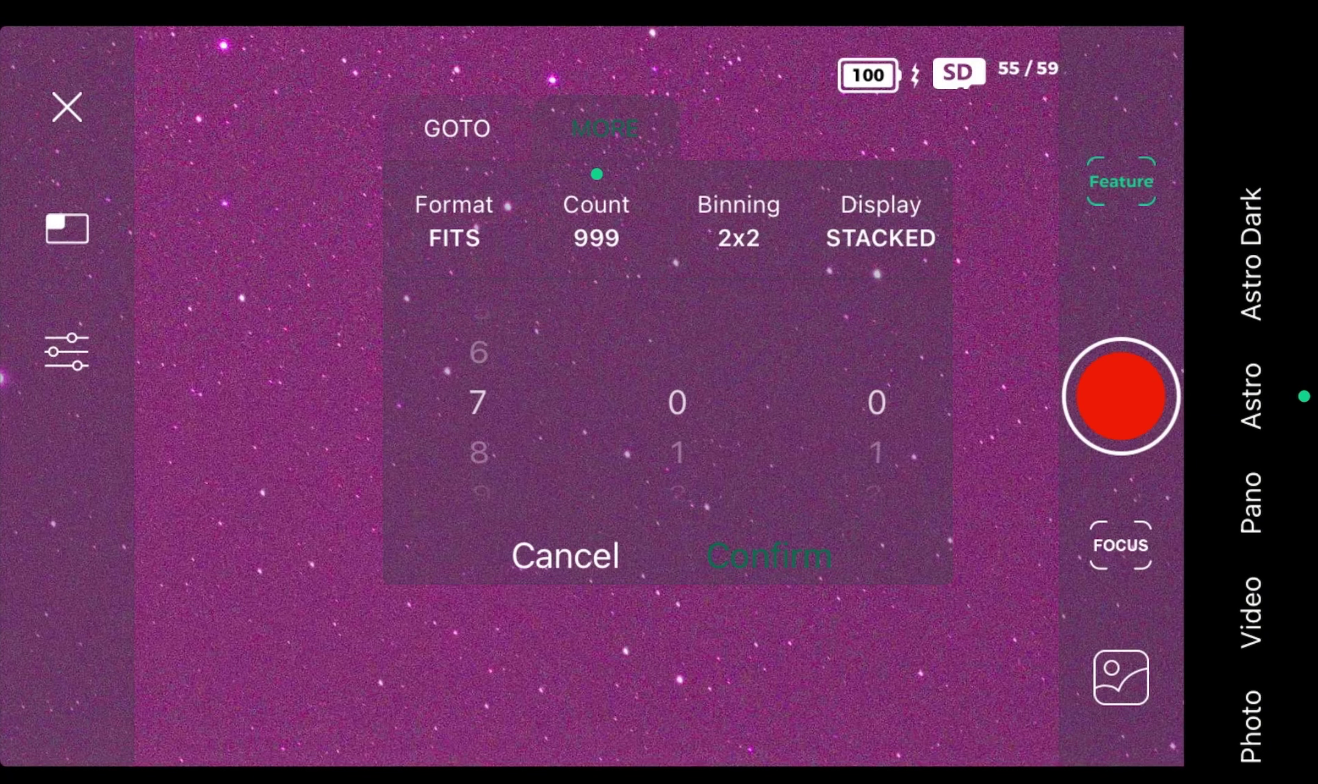
pyautogui.click(768, 555)
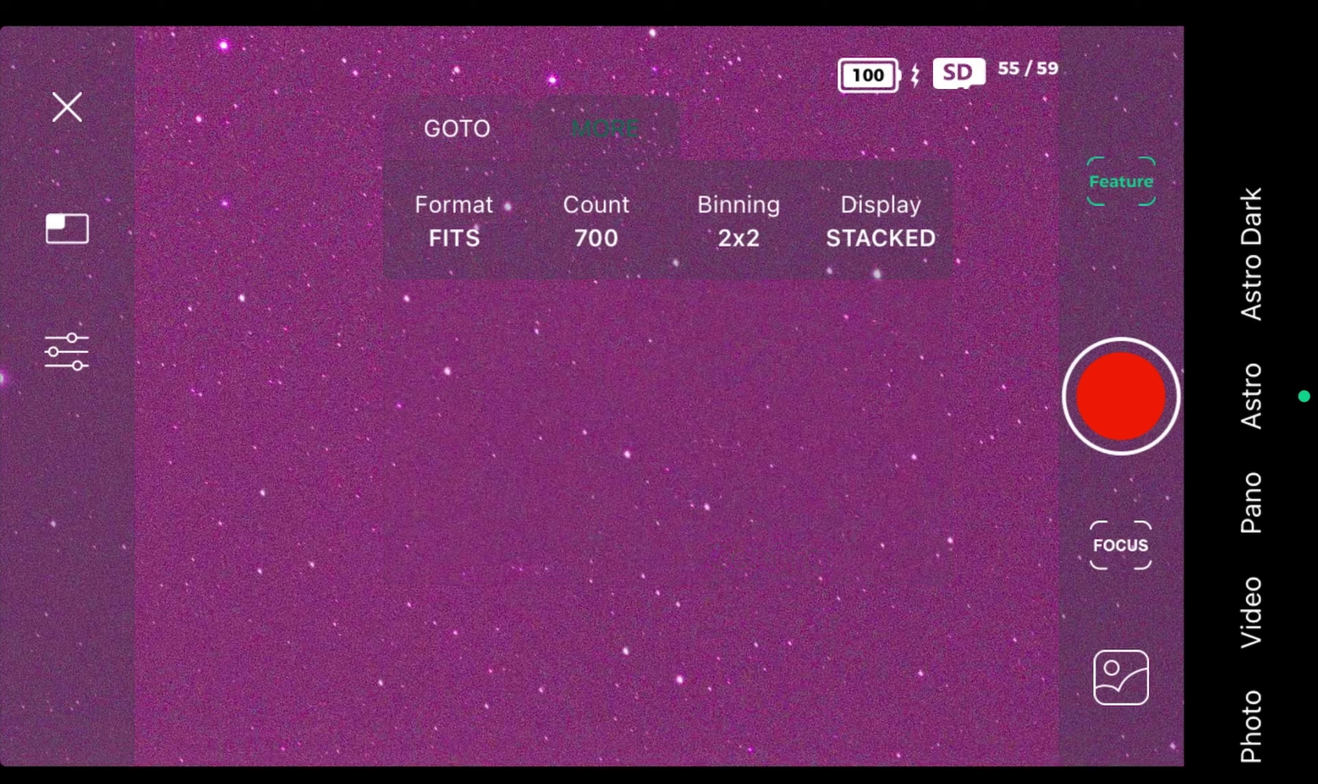
pyautogui.click(1120, 181)
pyautogui.click(1121, 396)
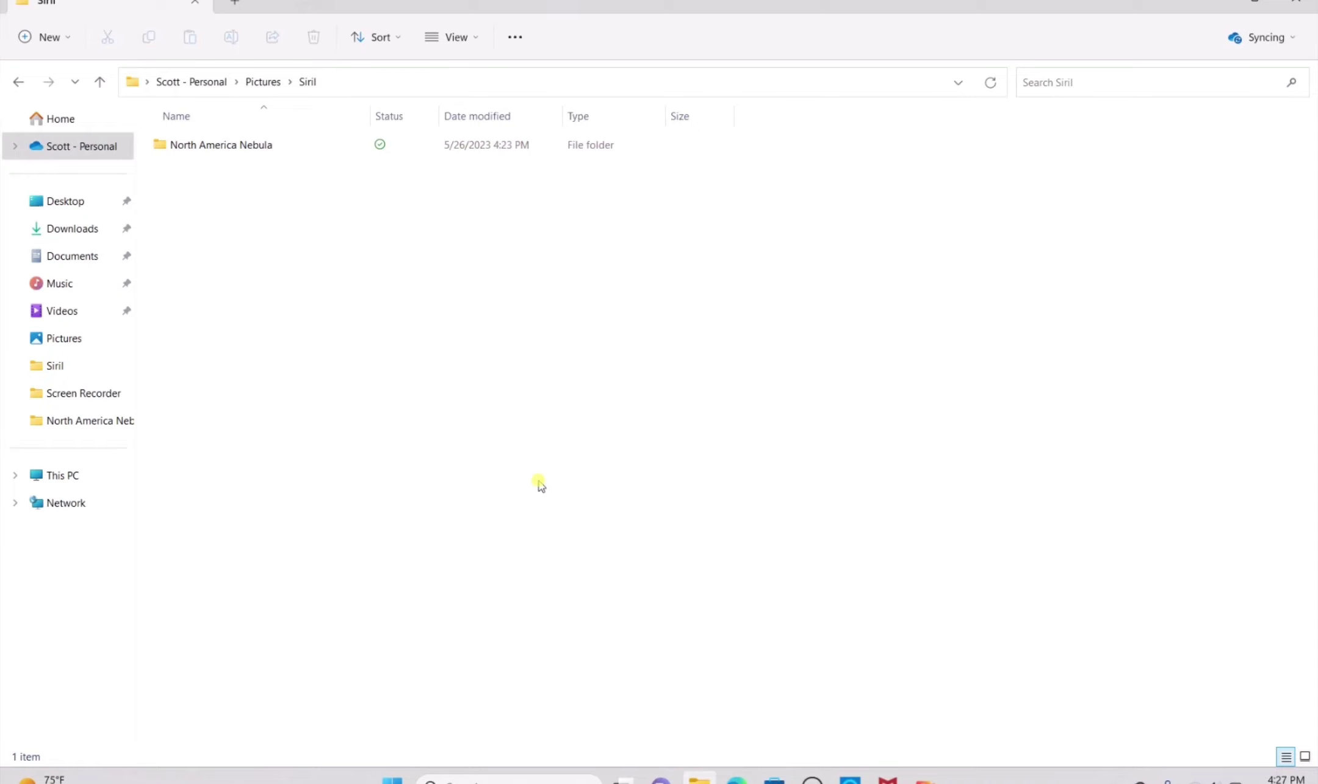
# - Examine the folder structure from Pictures through Siril and North America Nebula to the FITS files in lights
pyautogui.click(263, 82)
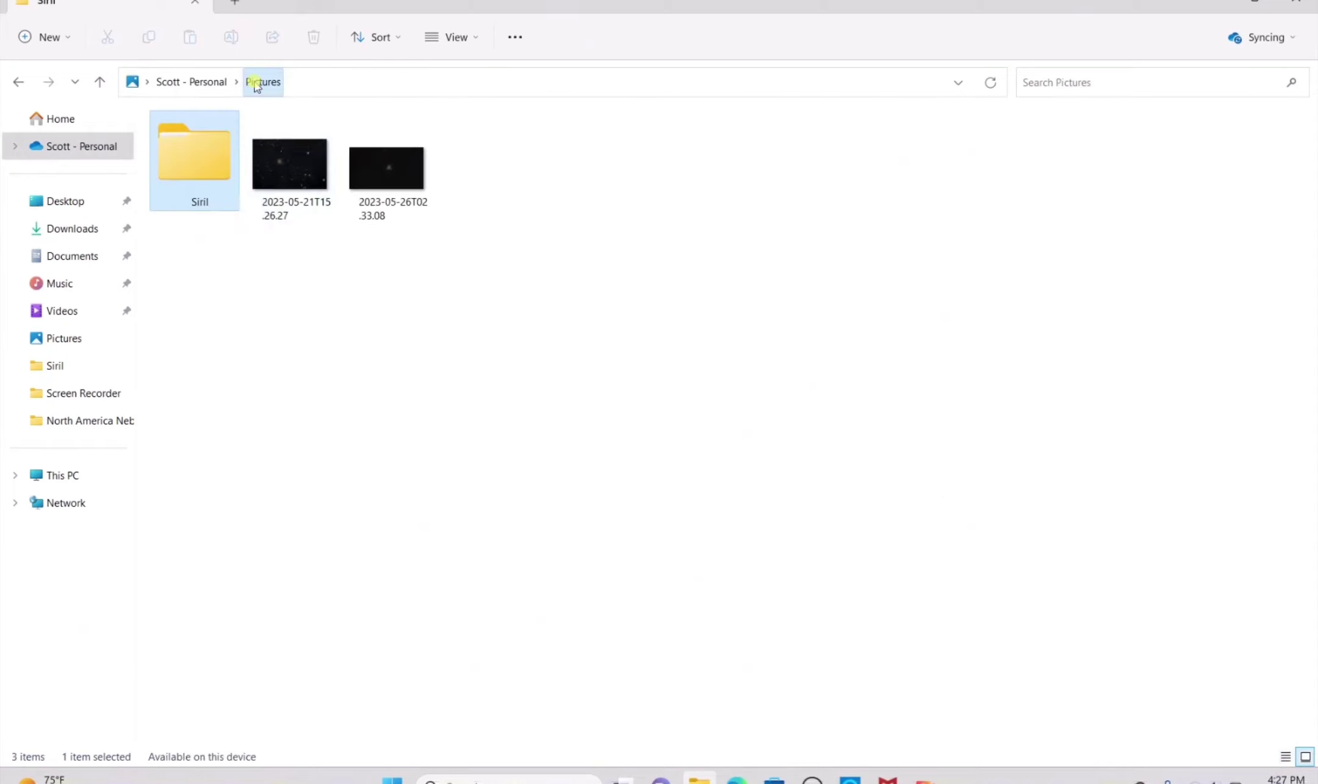
pyautogui.doubleClick(214, 169)
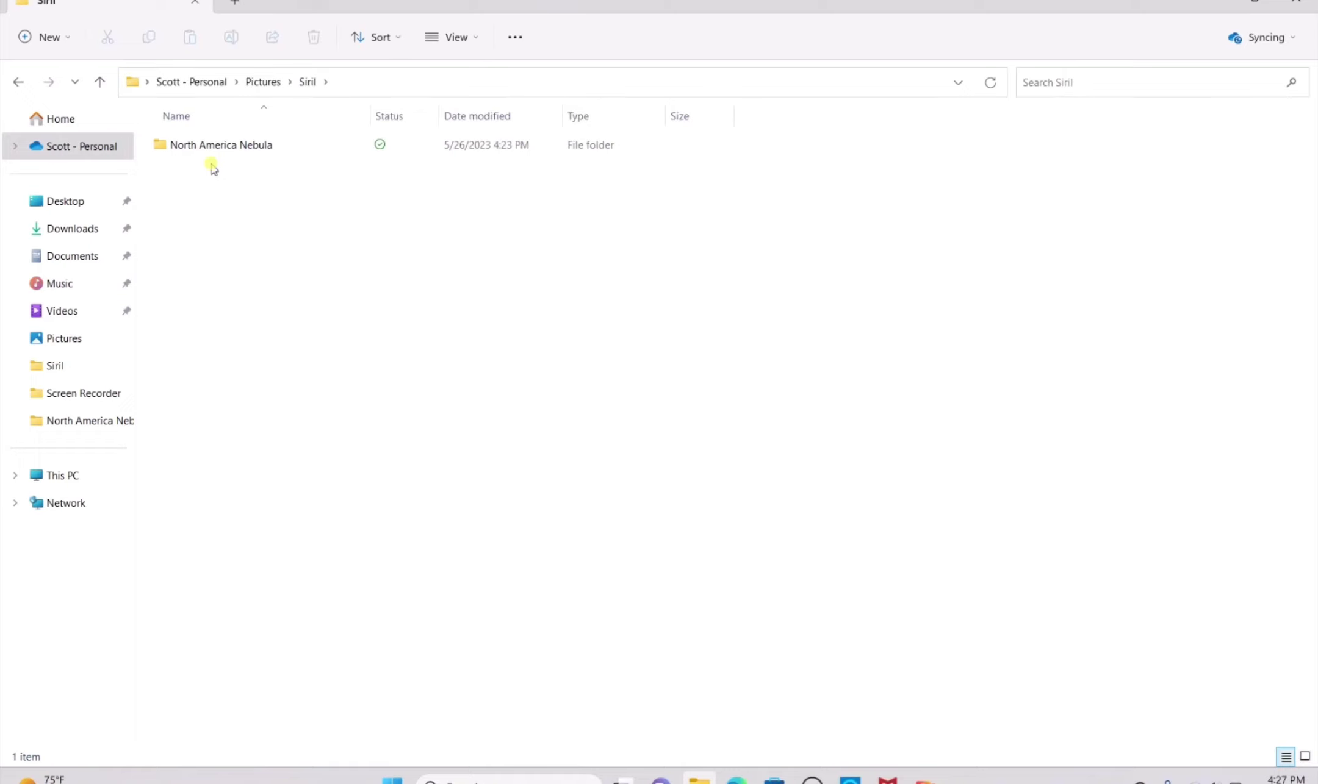
pyautogui.doubleClick(269, 148)
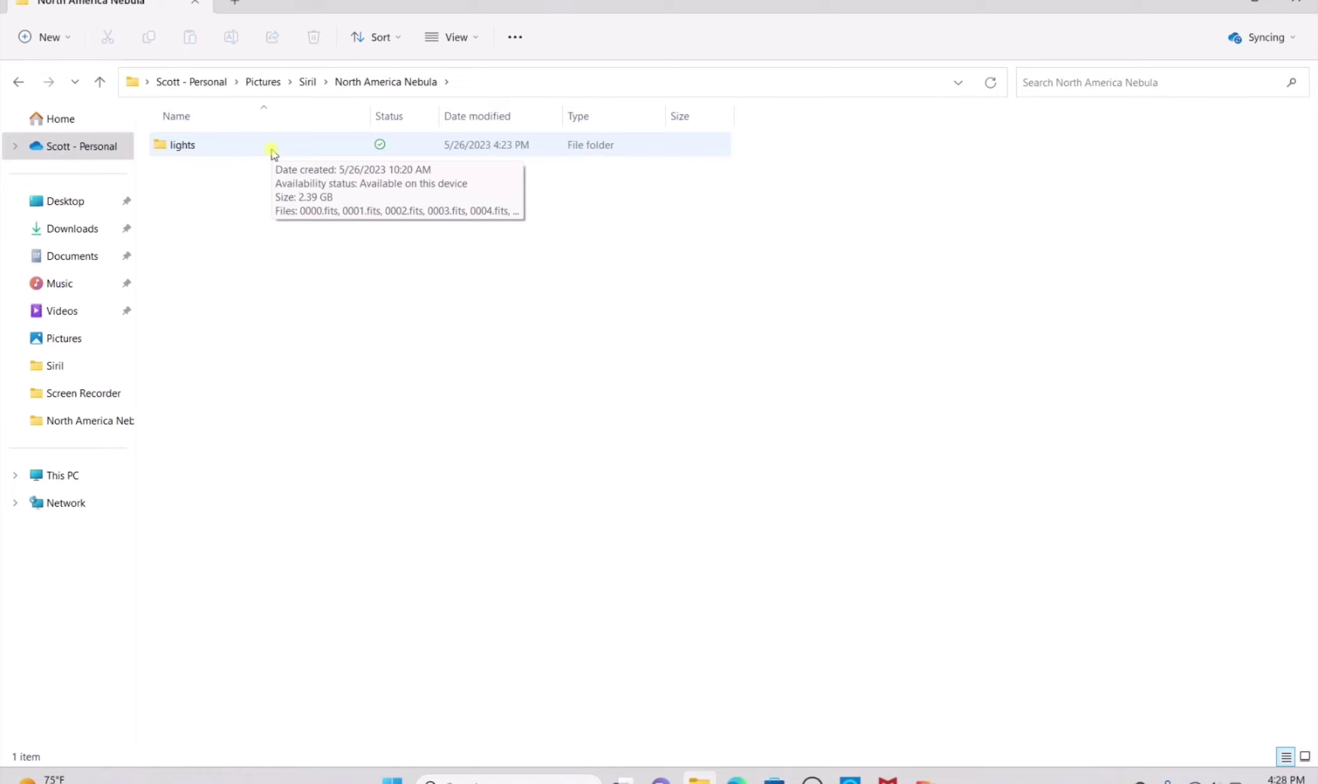
pyautogui.doubleClick(272, 149)
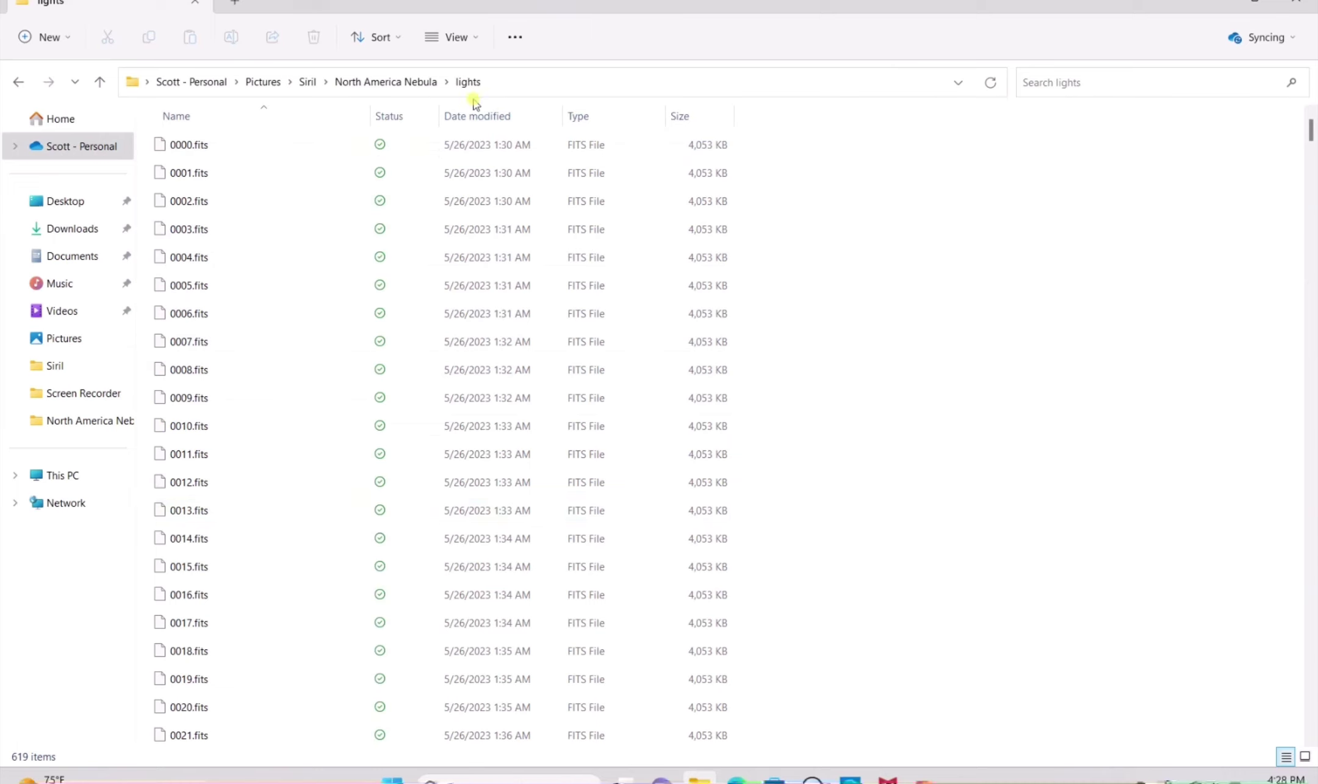
pyautogui.click(15, 82)
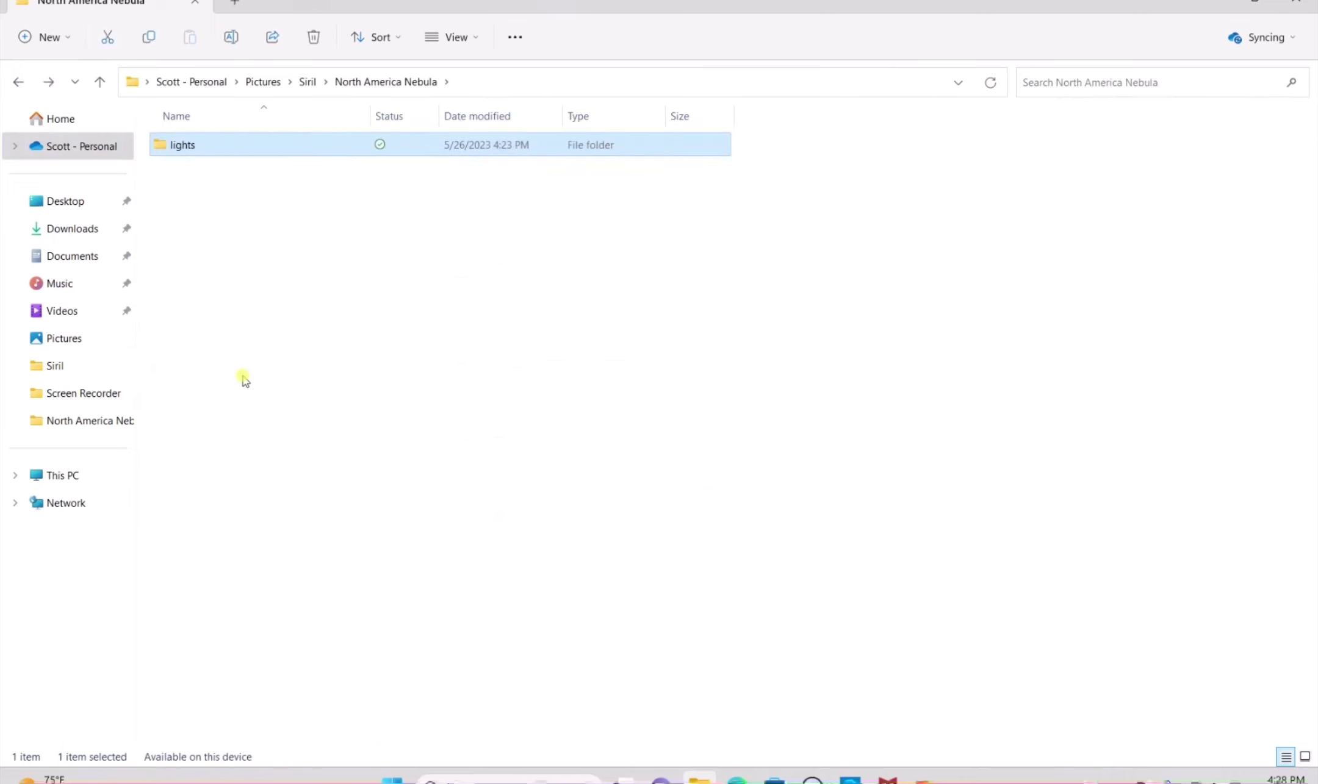
pyautogui.click(286, 195)
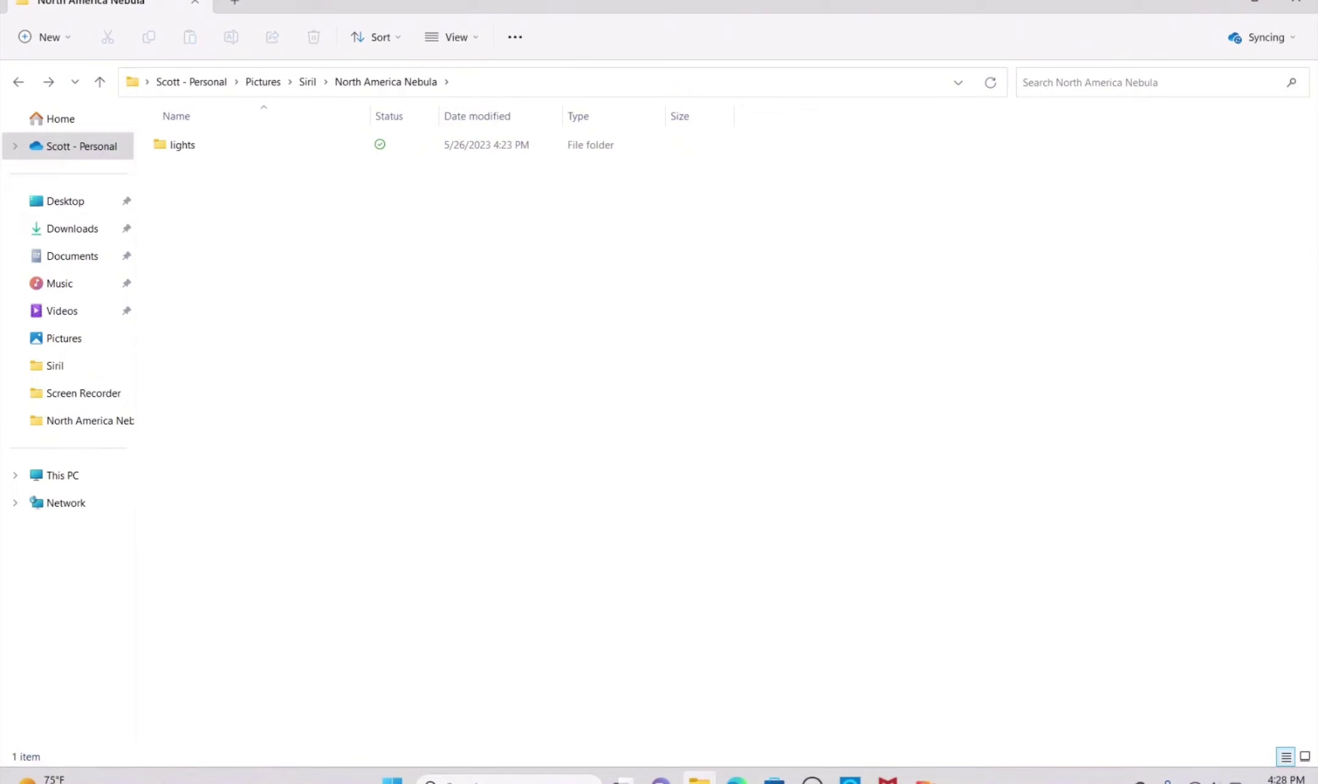
# - Find the Siril application with the Windows search and launch it
pyautogui.click(446, 780)
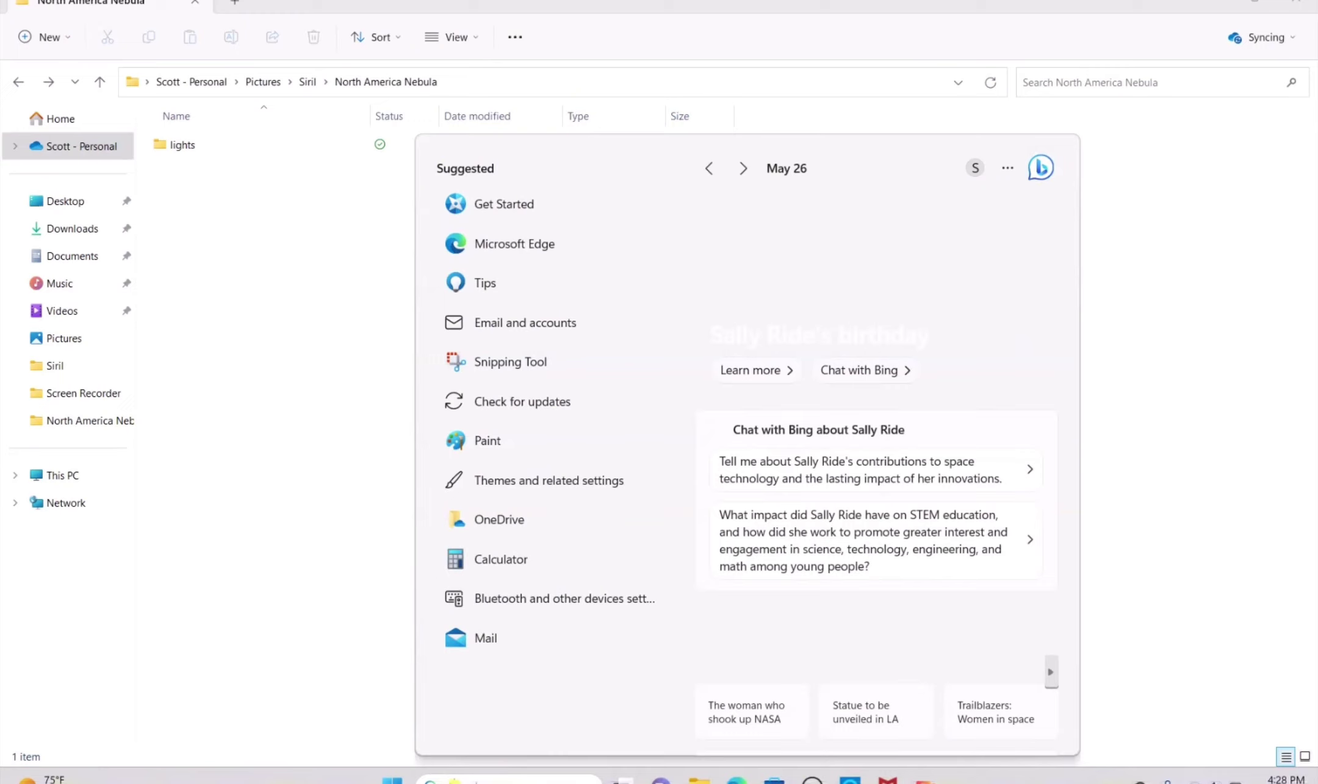
pyautogui.write('siril')
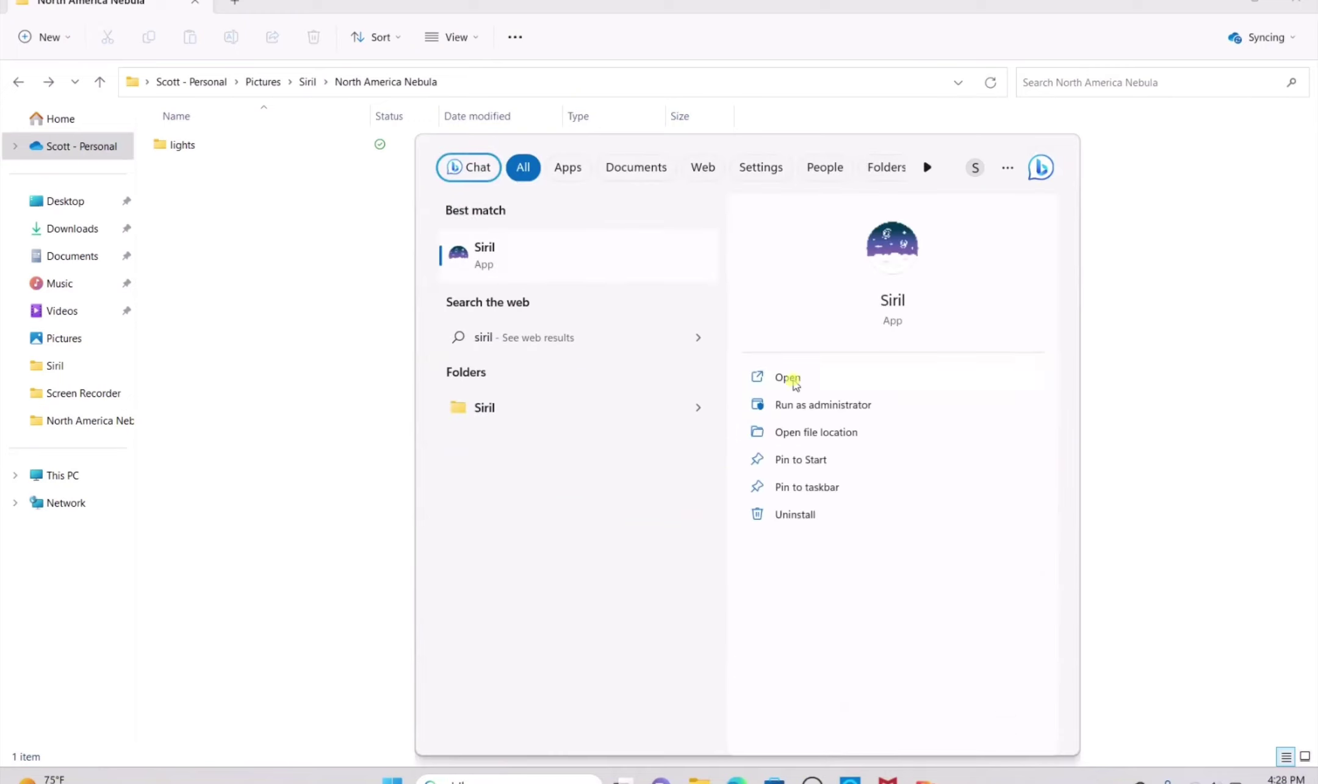
pyautogui.click(788, 378)
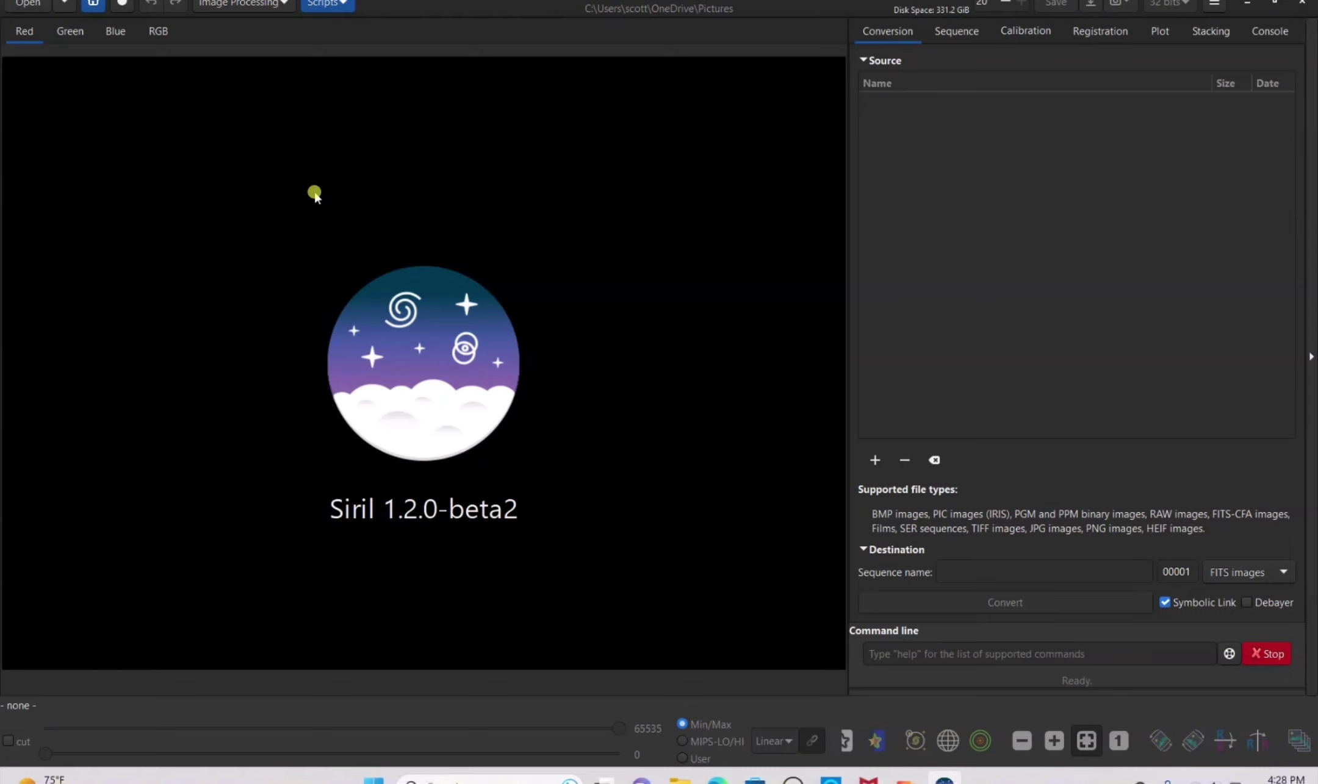
# - Switch the use of Bayer information from the file's header off and on again in the FITS/SER debayer preferences, and apply them
pyautogui.click(1213, 6)
pyautogui.click(1199, 65)
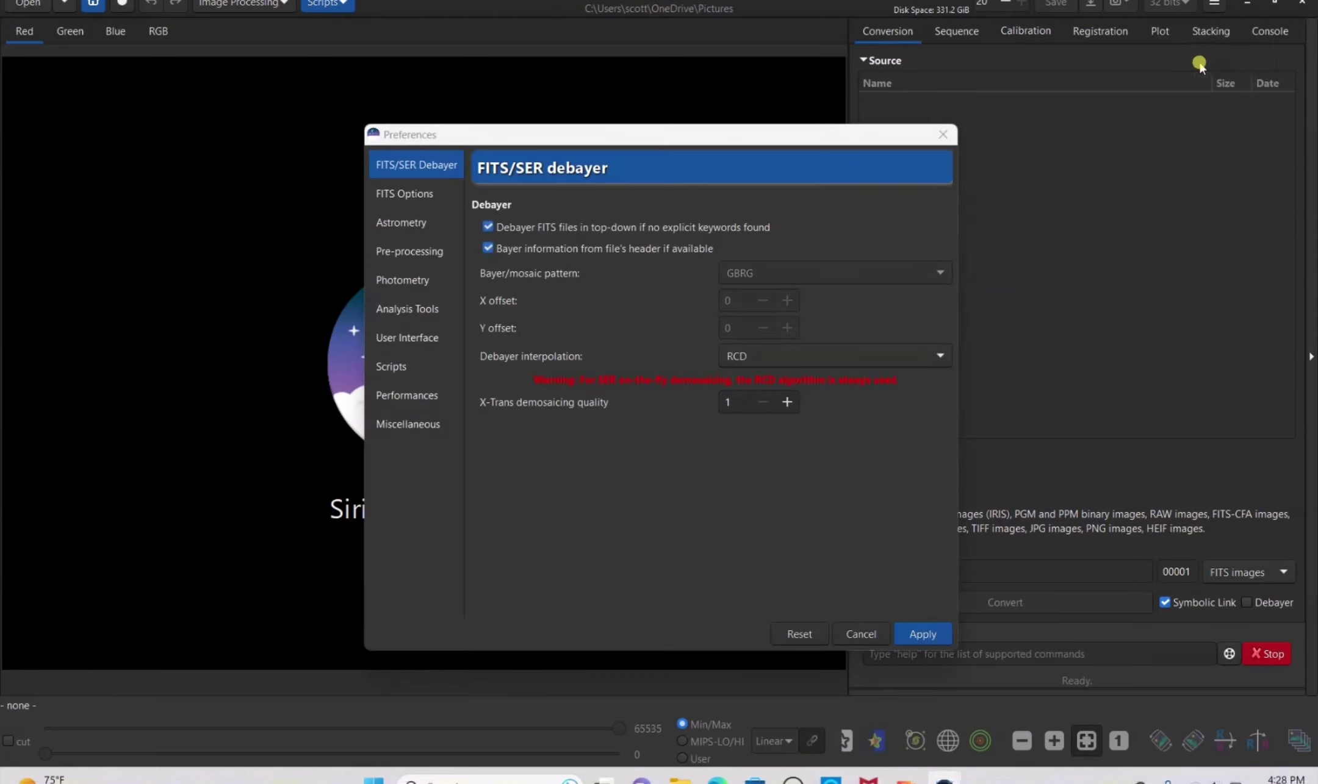
pyautogui.click(495, 248)
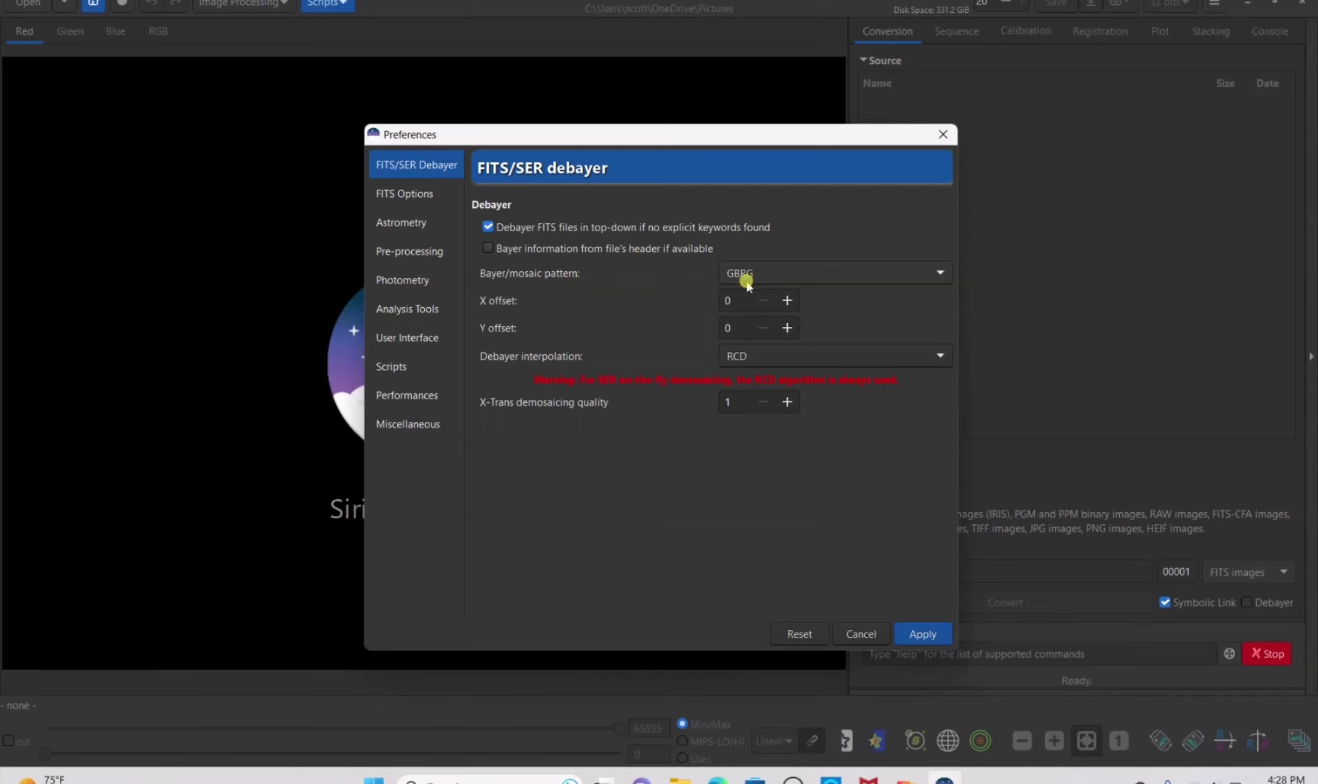
pyautogui.click(500, 254)
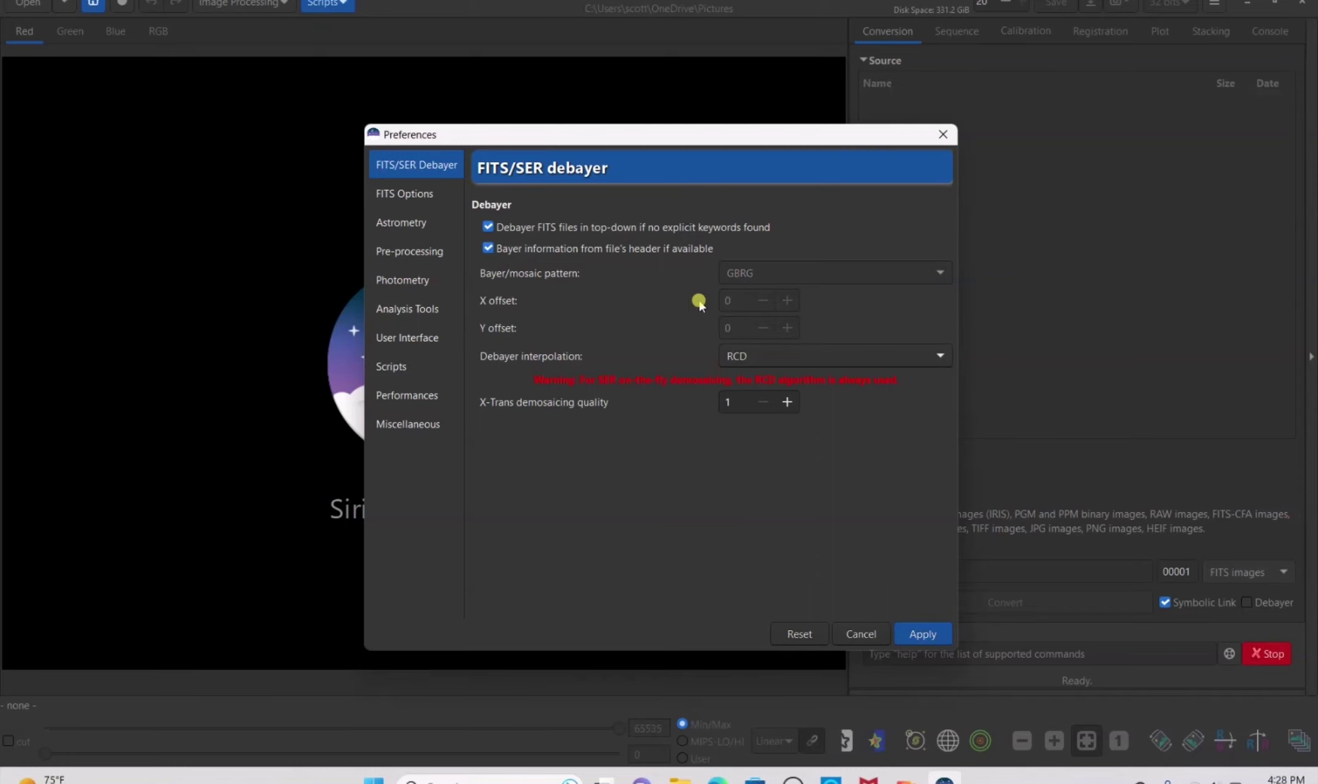
pyautogui.click(915, 635)
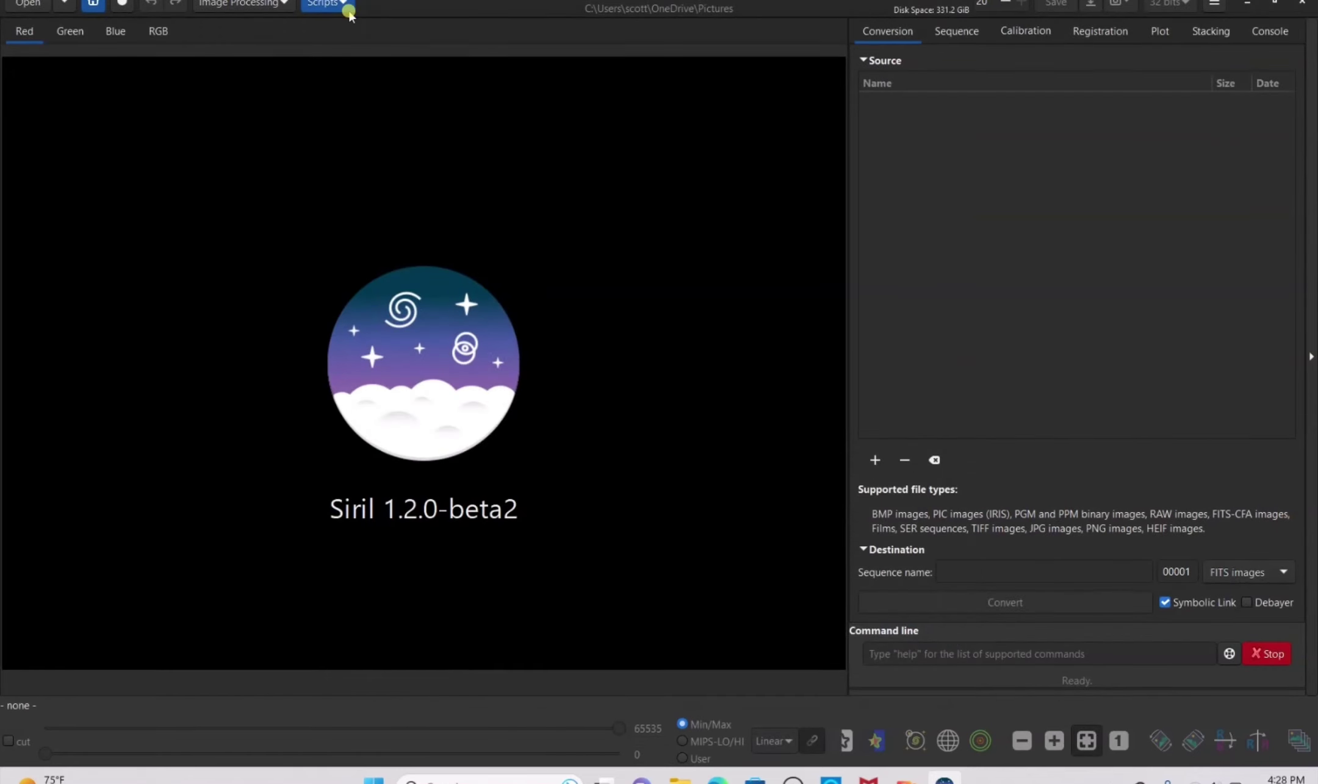
pyautogui.click(346, 9)
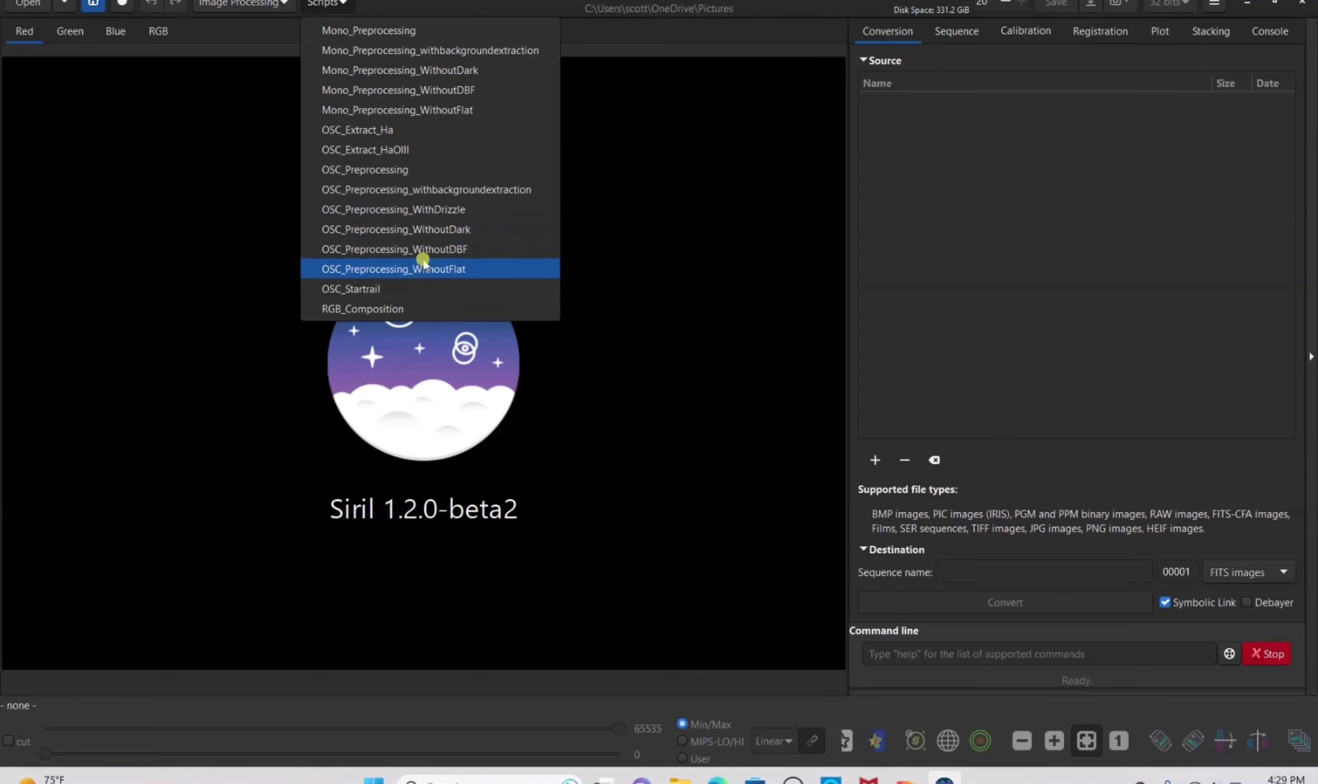
pyautogui.click(636, 264)
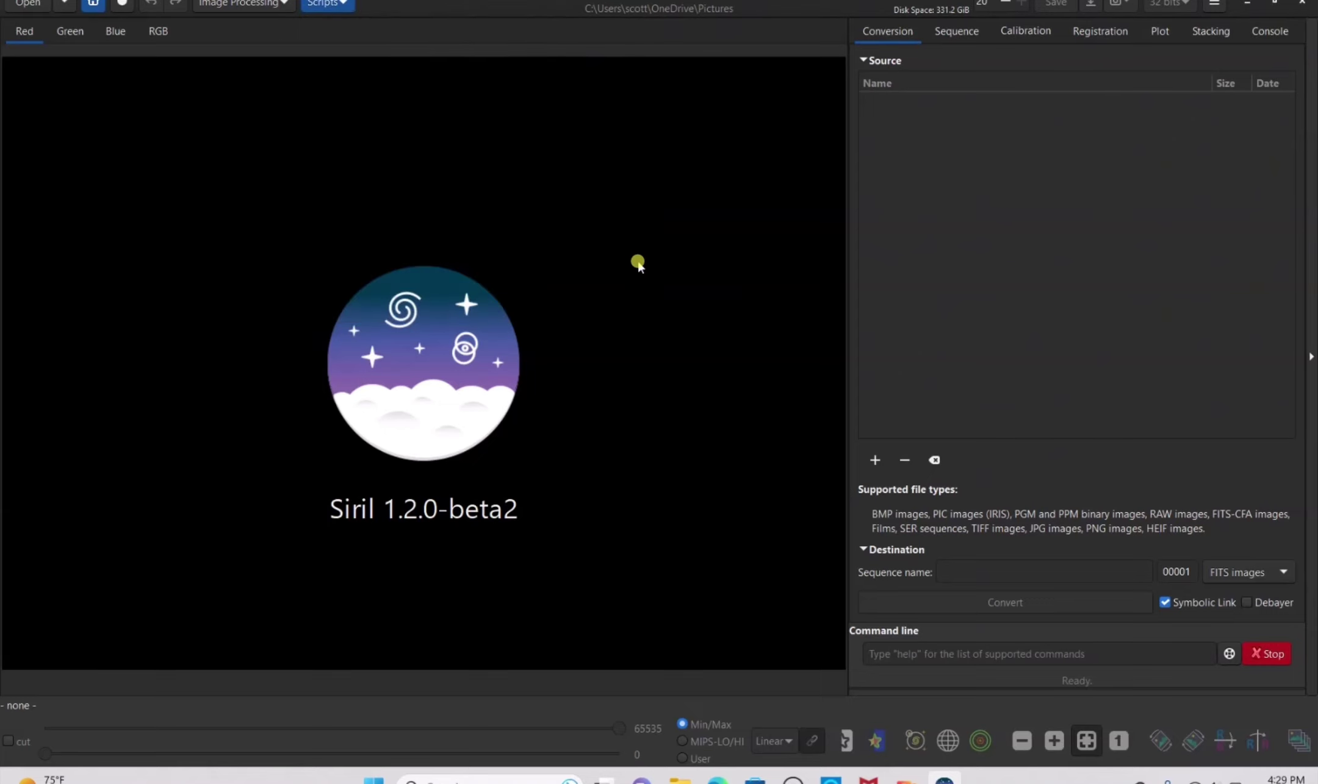
pyautogui.click(243, 4)
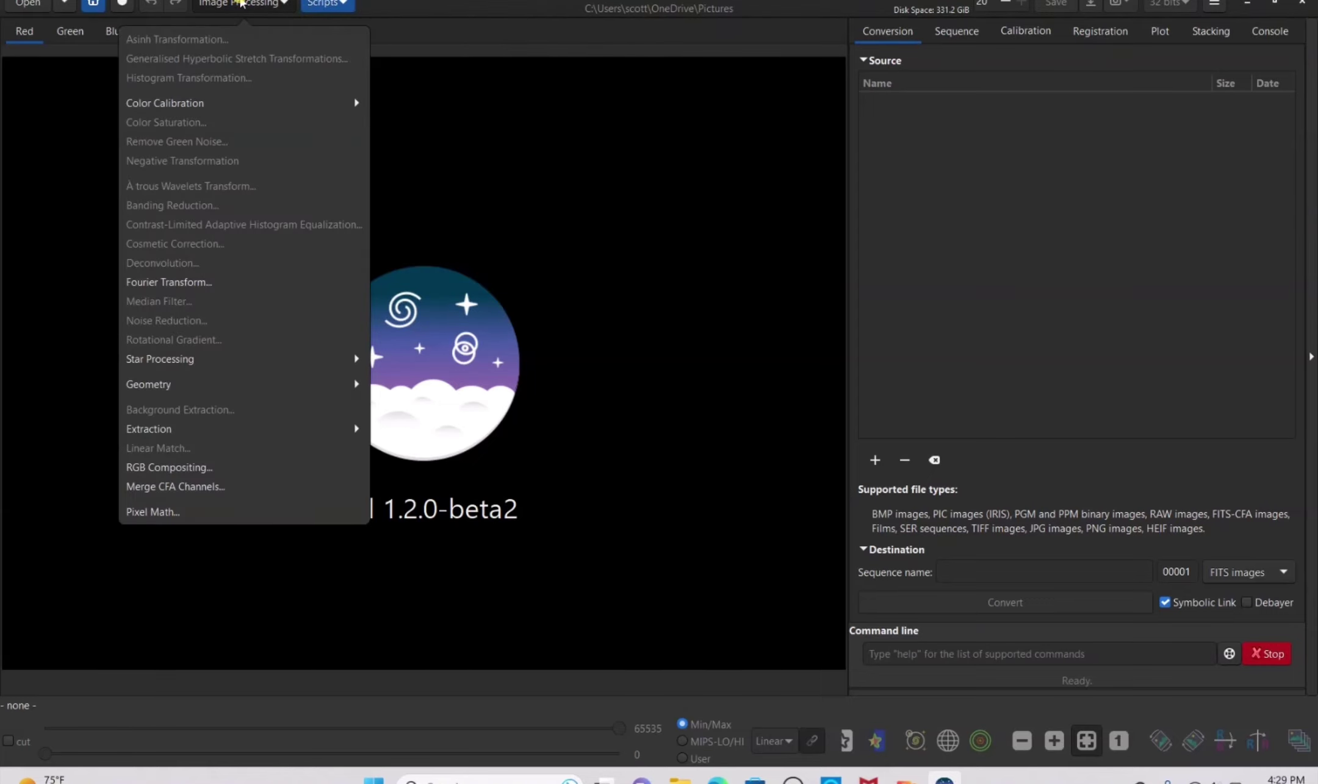
pyautogui.click(192, 358)
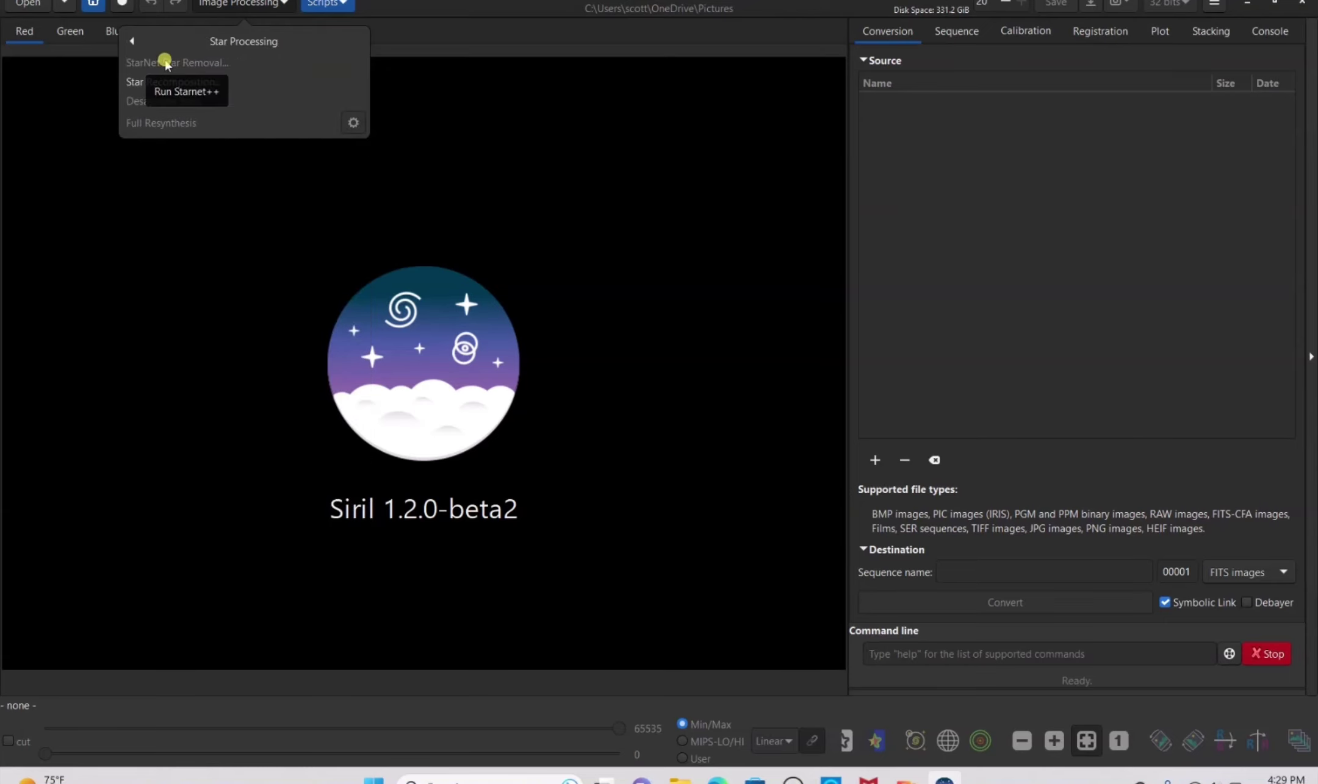
pyautogui.click(522, 323)
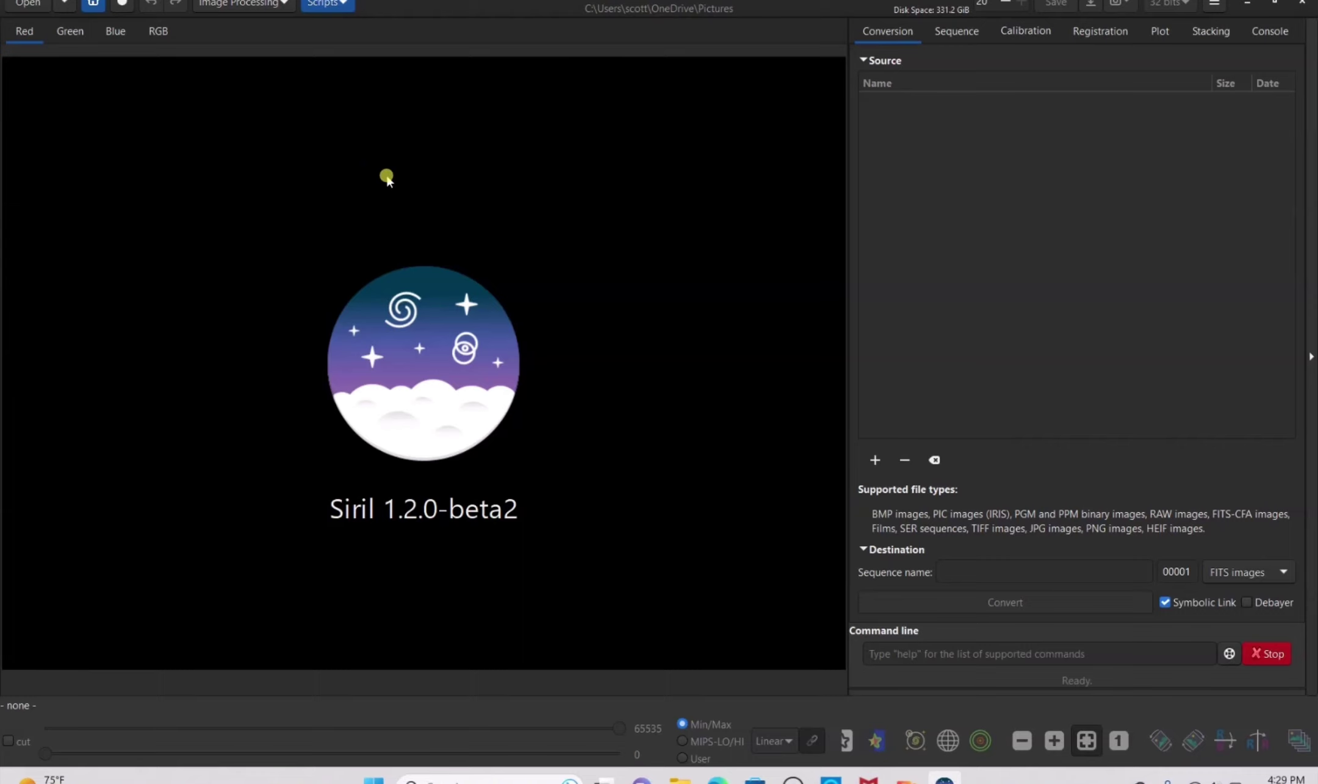
# - Set the working directory to the North America Nebula folder inside Pictures\Siril
pyautogui.click(95, 5)
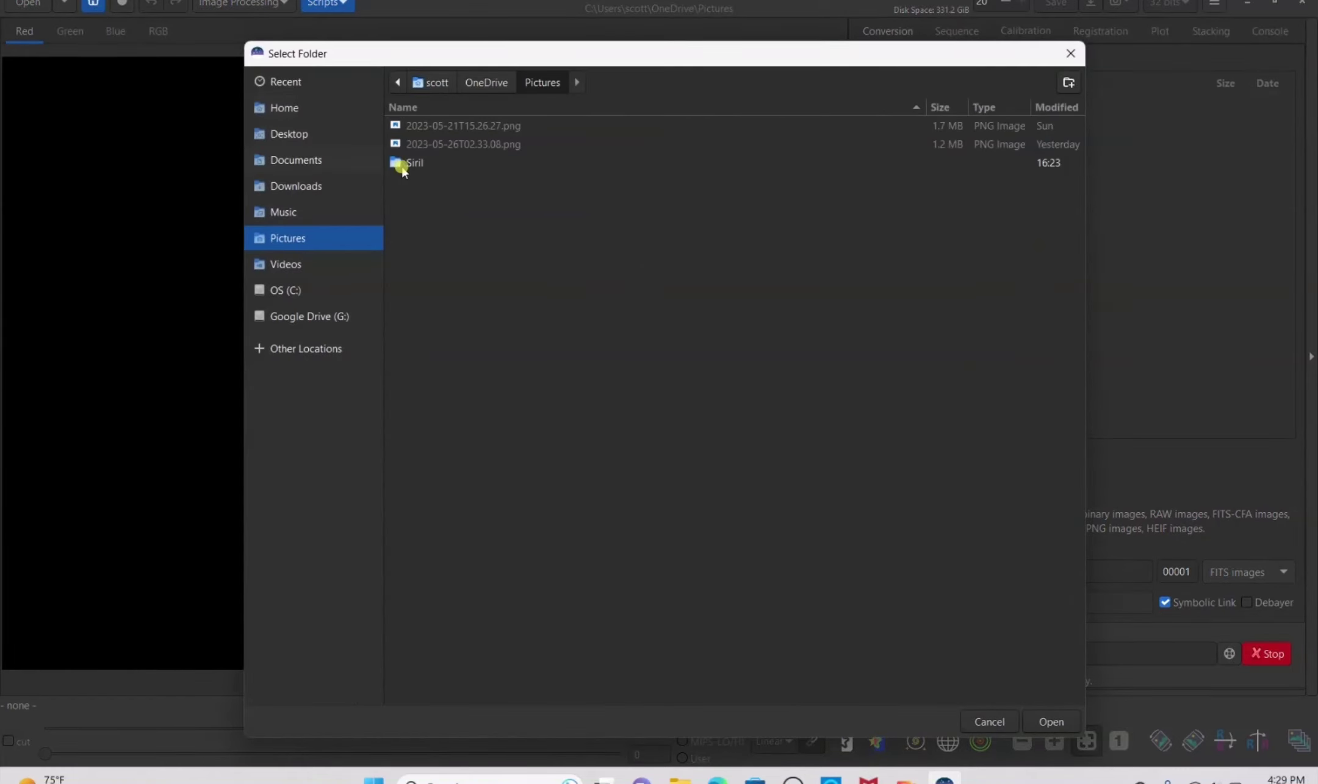
pyautogui.doubleClick(410, 163)
pyautogui.click(435, 127)
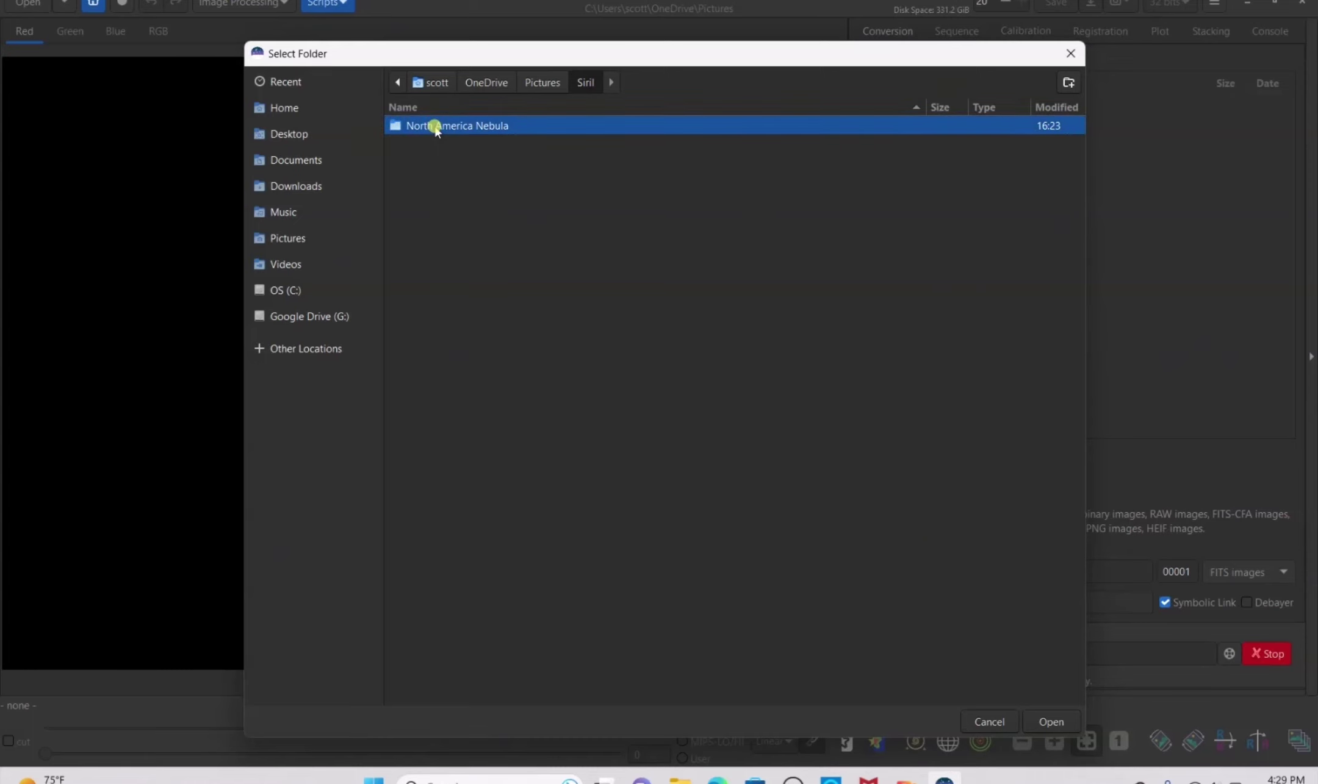
pyautogui.click(1041, 722)
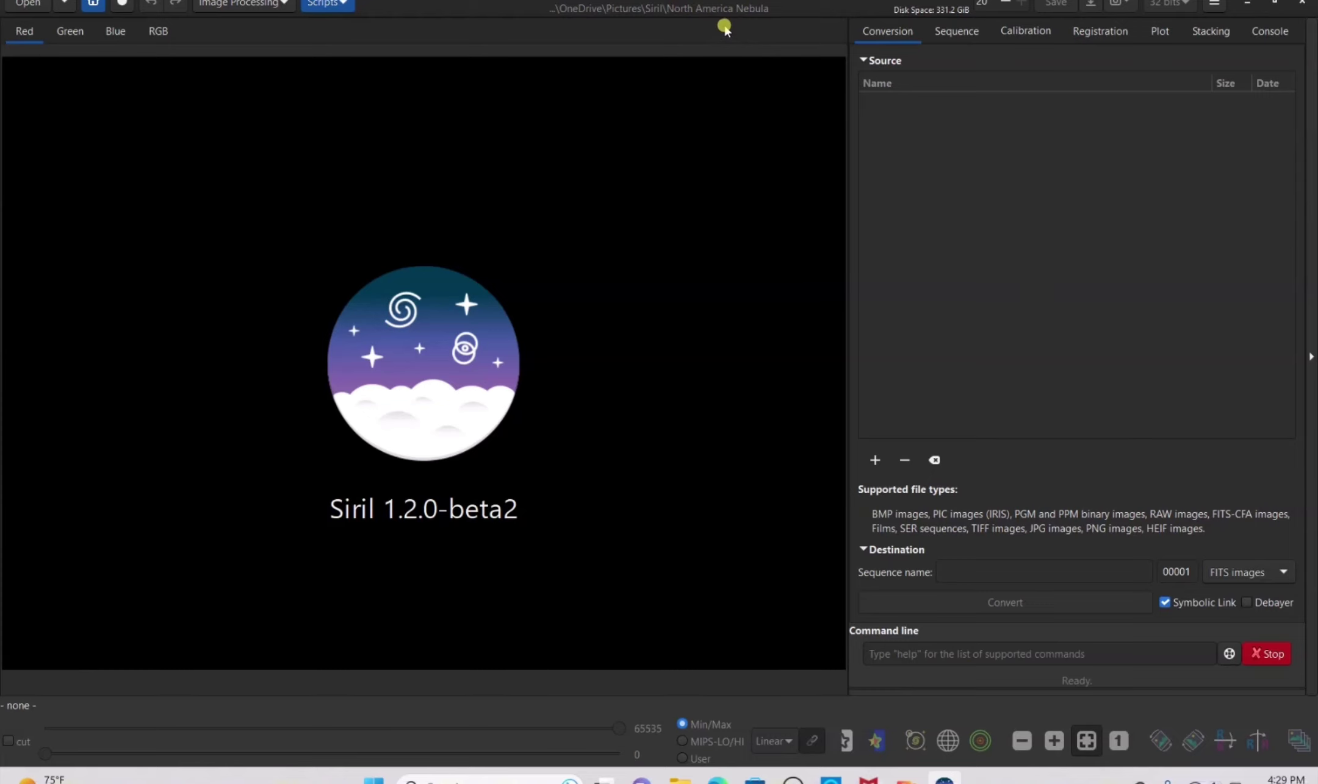
# - Run the OSC_Preprocessing_WithoutDBF script on the light frames and open the stacked result.fit from the North America Nebula folder
pyautogui.click(333, 4)
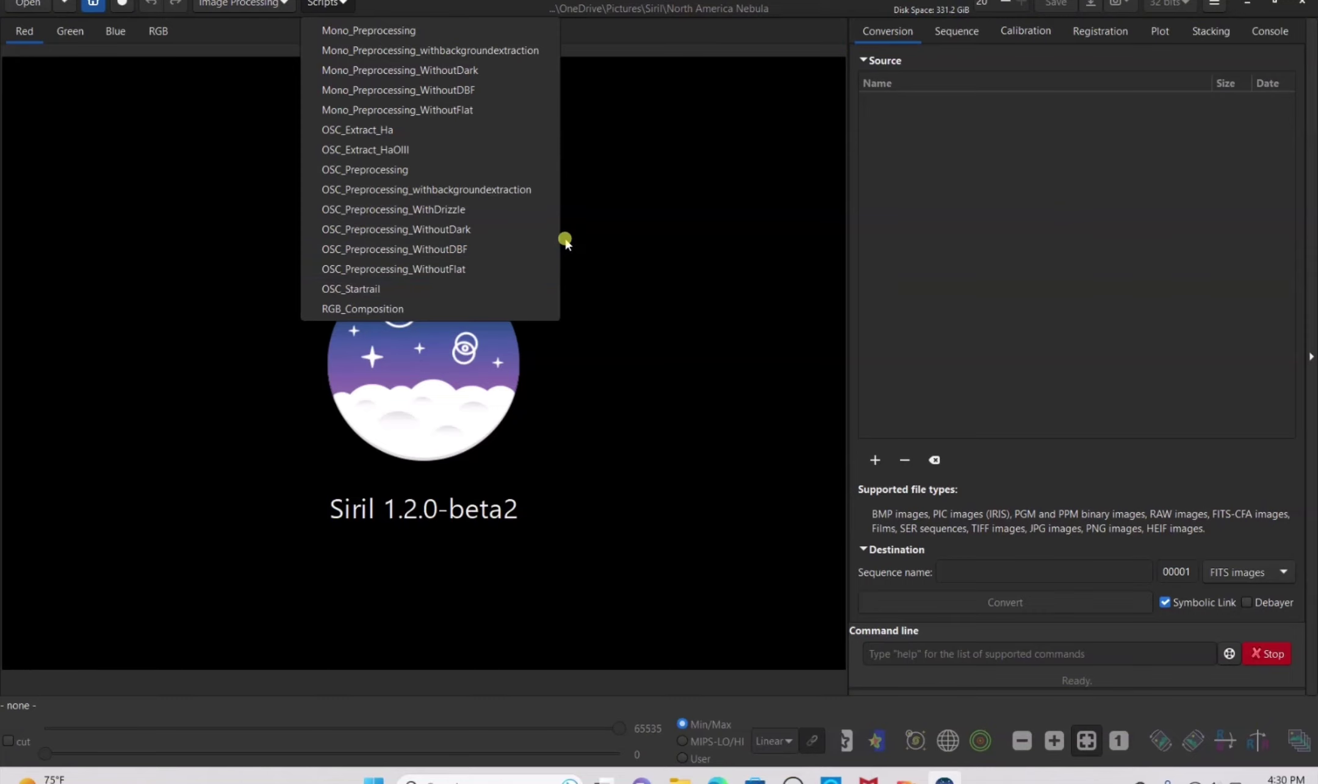
pyautogui.click(504, 250)
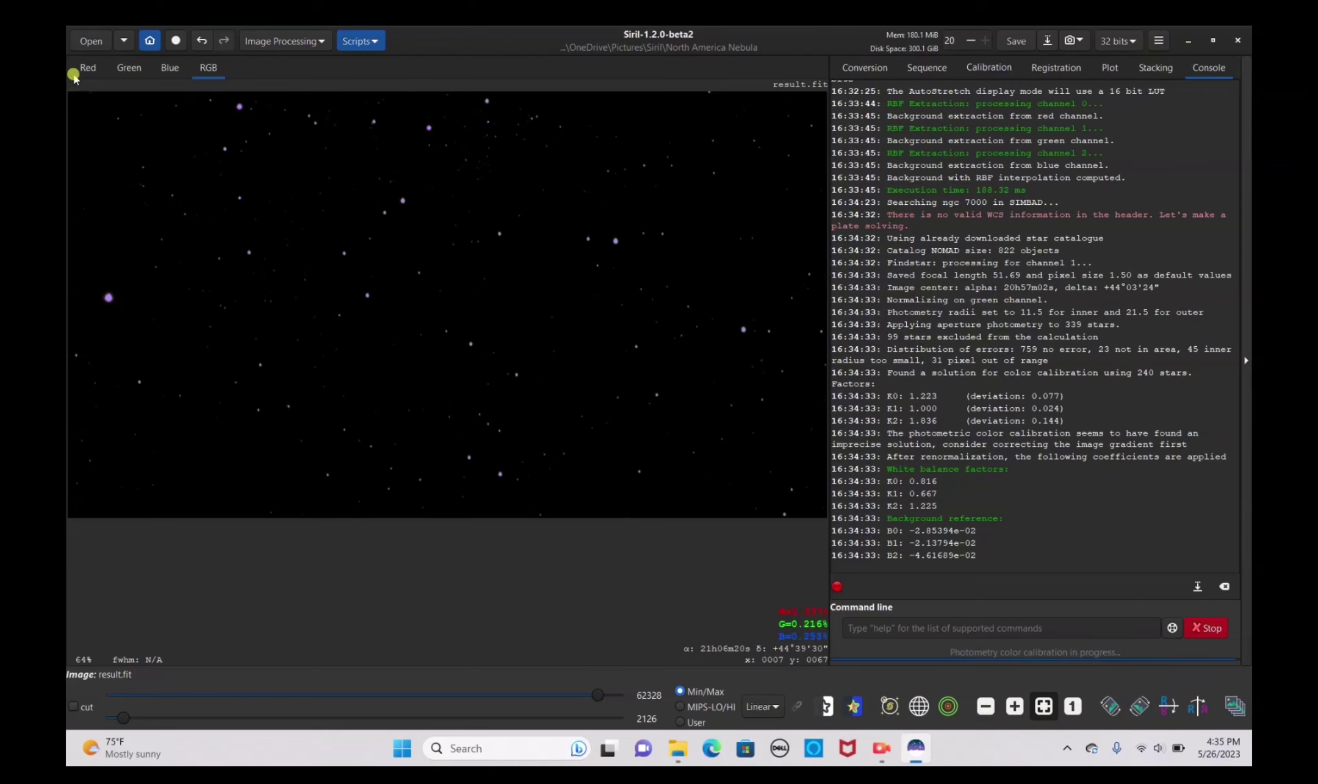
pyautogui.click(82, 41)
pyautogui.click(514, 191)
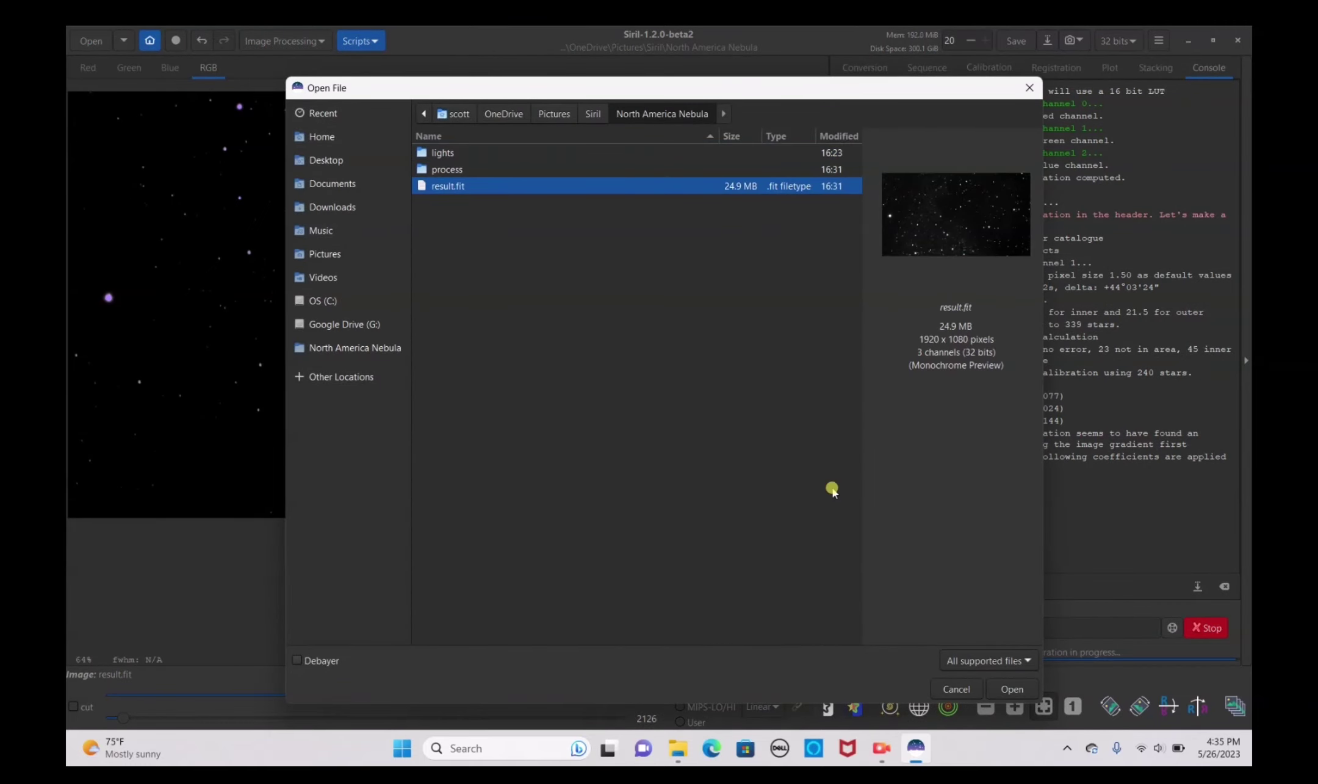
pyautogui.click(1027, 689)
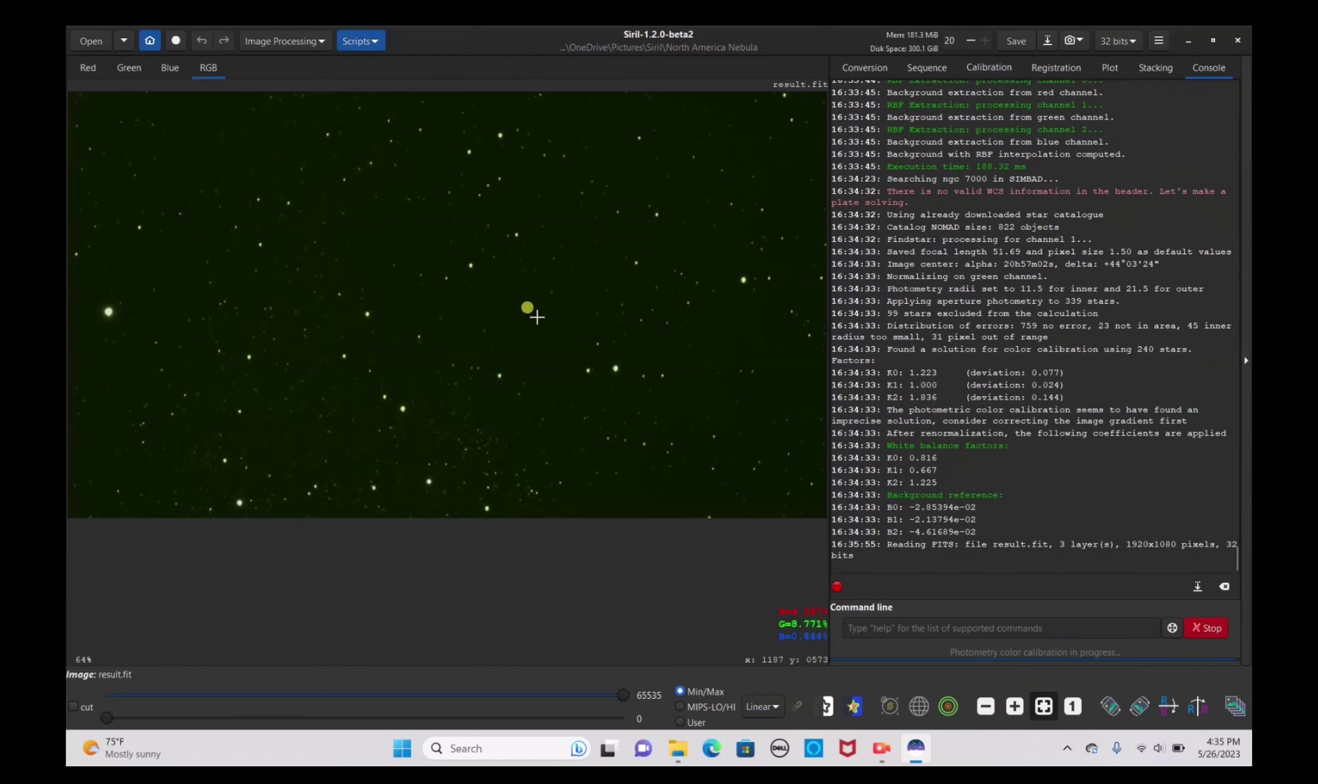
# - Set the display mode of result.fit to AutoStretch and toggle the linking of the colour channels twice
pyautogui.click(749, 707)
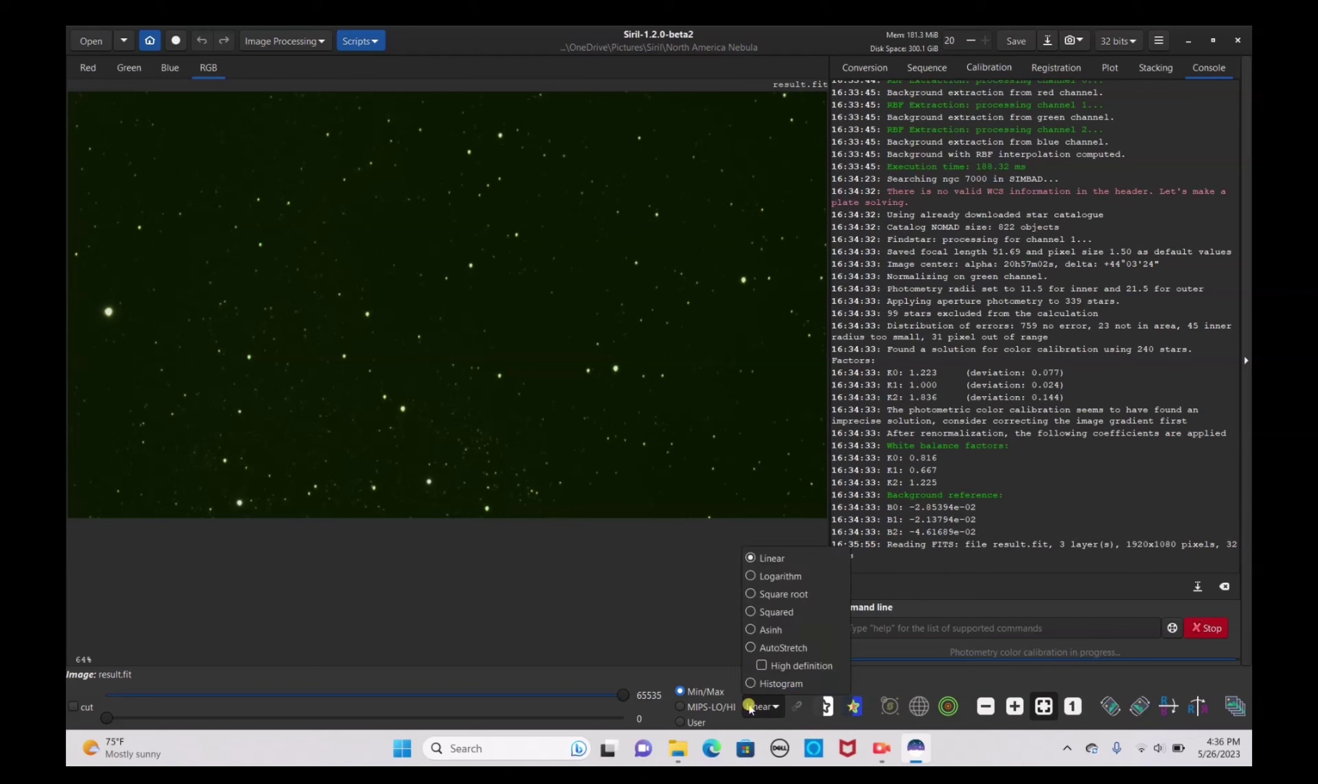
pyautogui.click(778, 649)
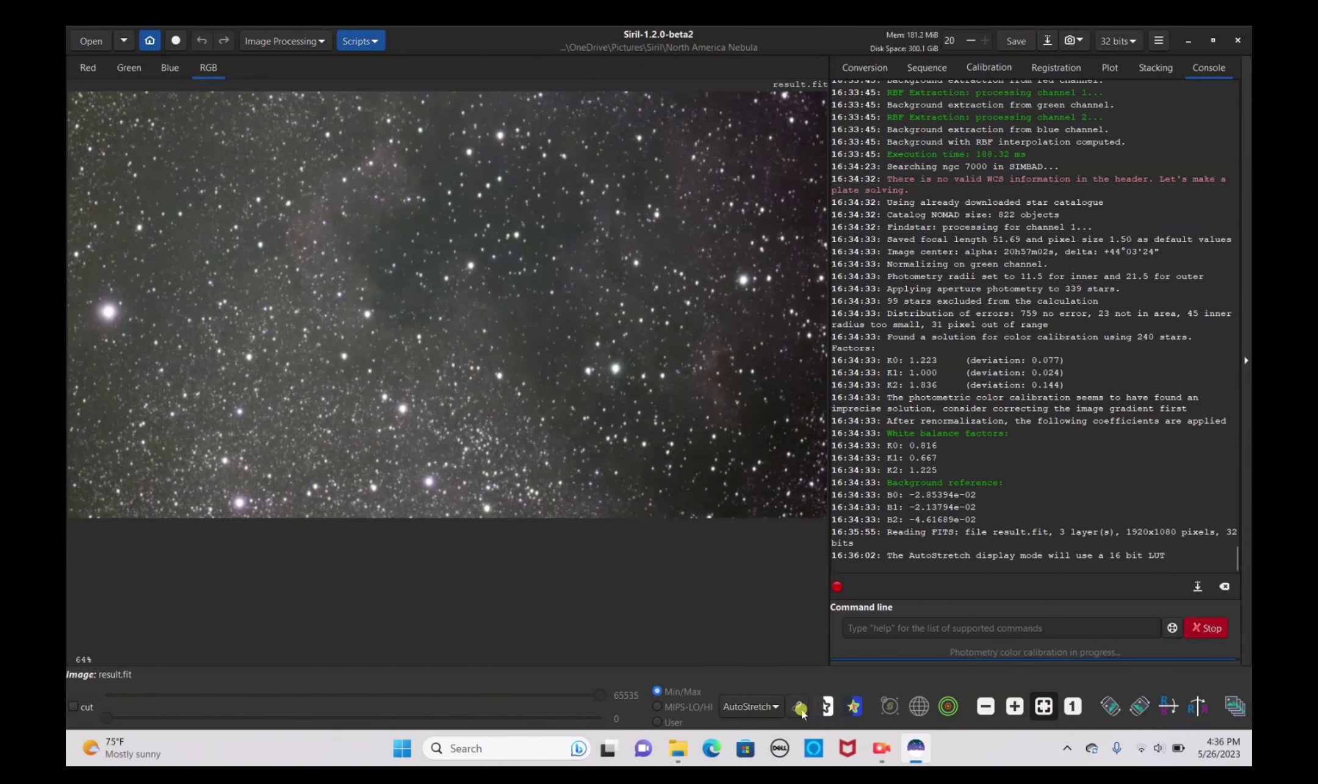
pyautogui.click(799, 709)
pyautogui.click(798, 708)
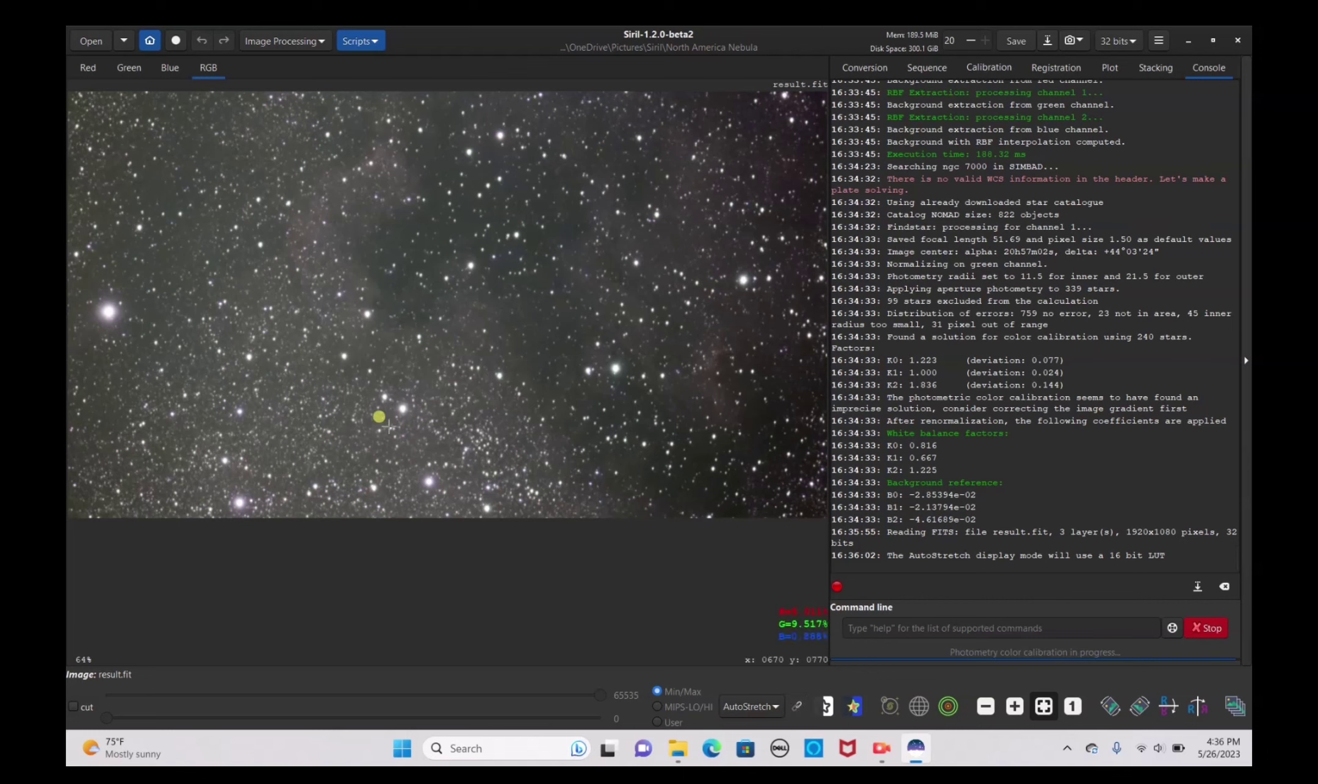
# - Try an RBF background extraction on automatically generated samples, 20 per line, and leave it without applying
pyautogui.click(313, 38)
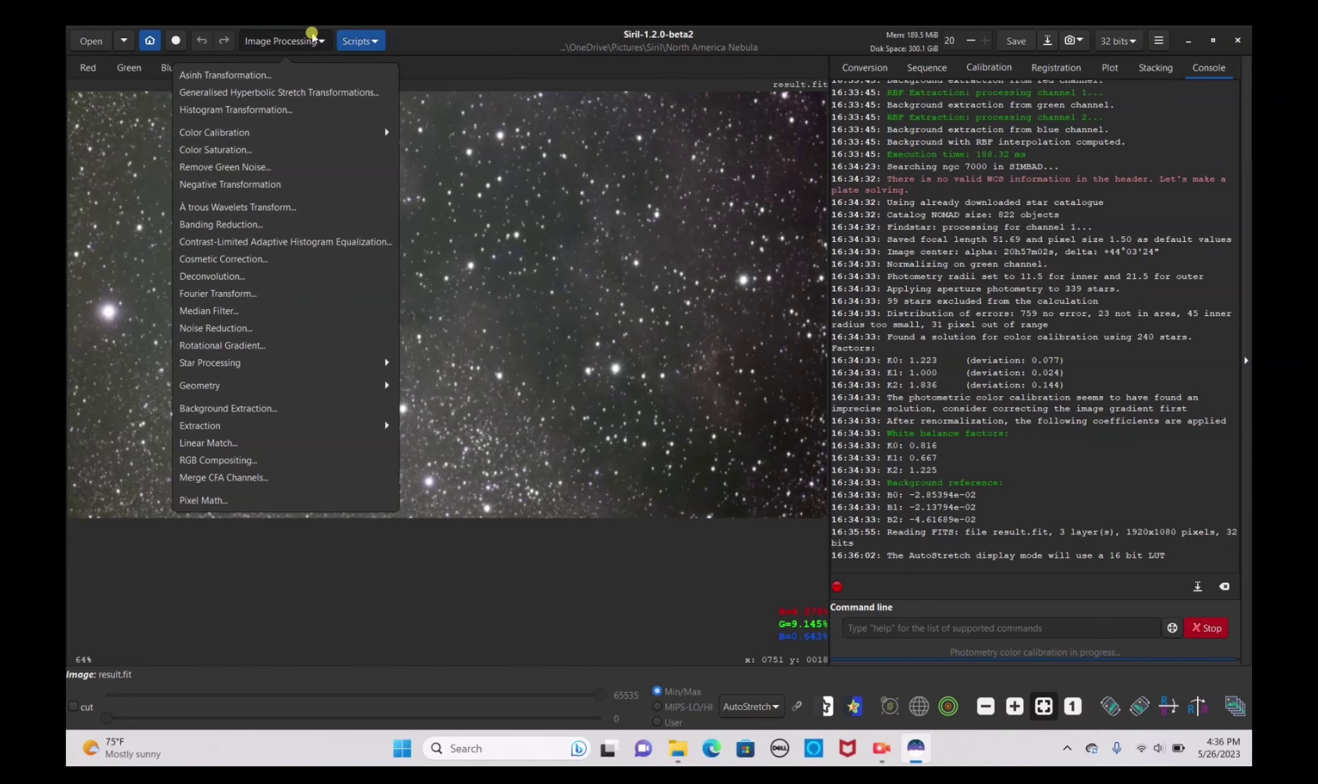
pyautogui.click(250, 408)
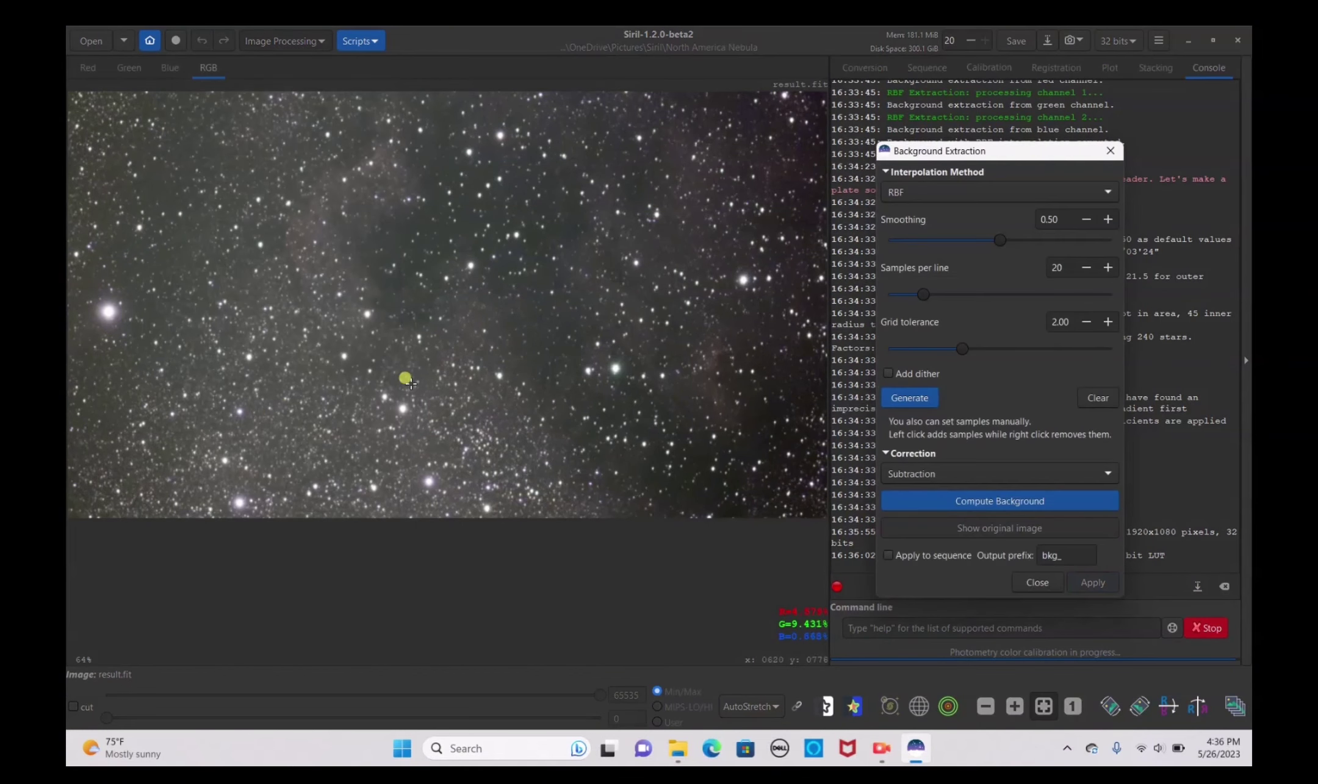
pyautogui.click(923, 397)
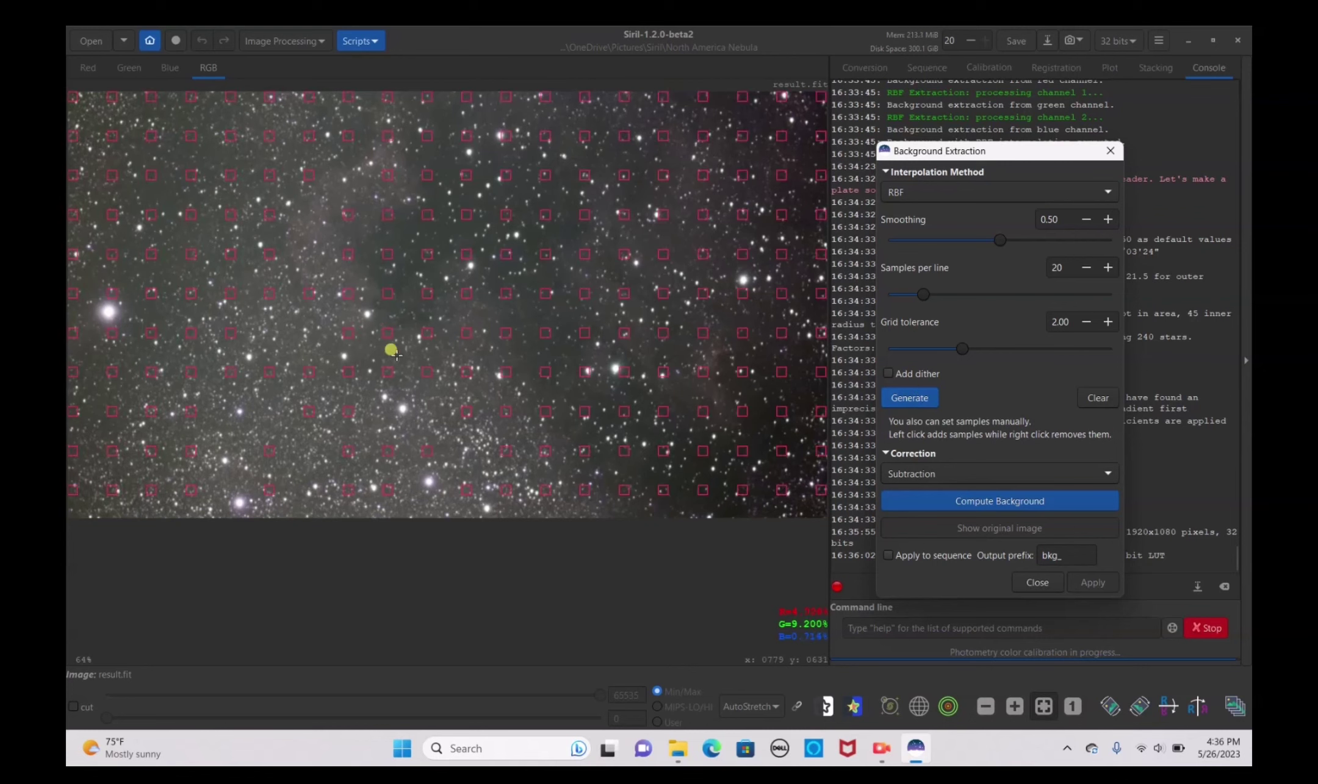
pyautogui.click(964, 501)
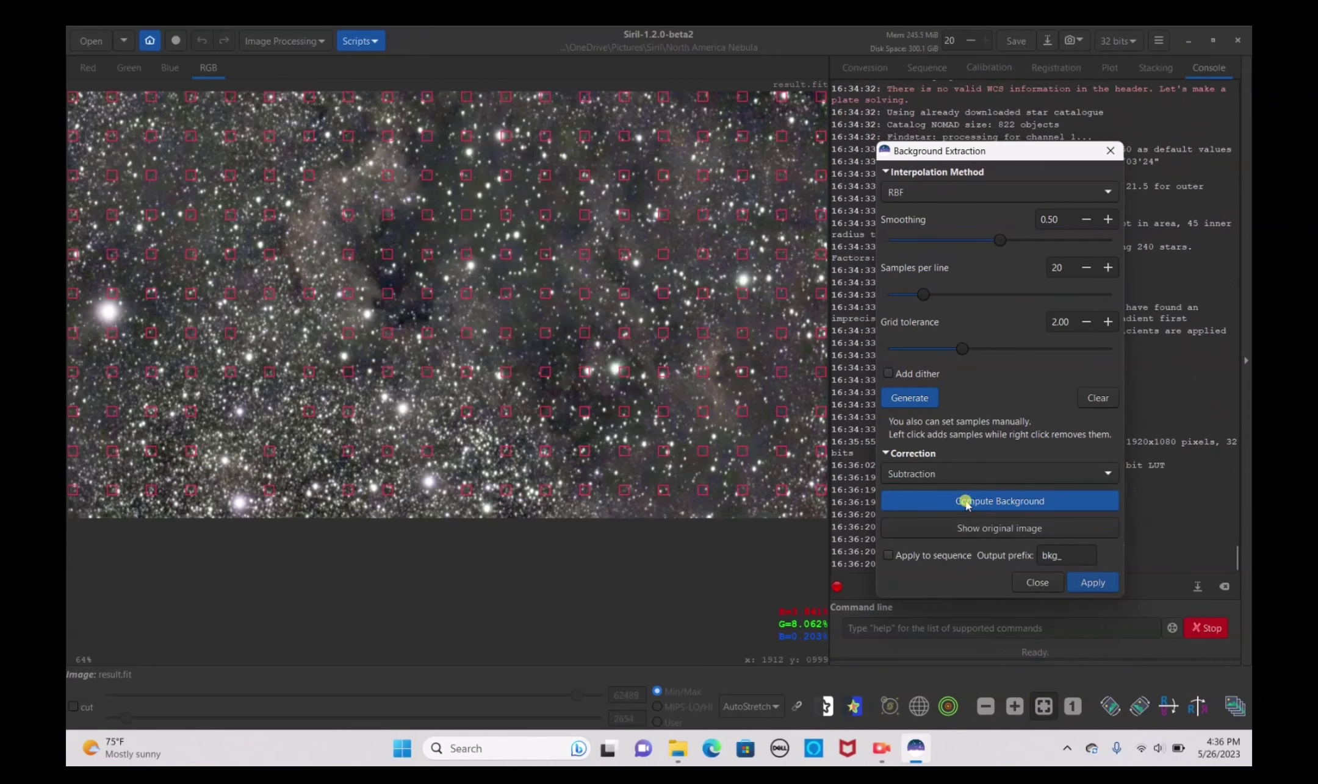
pyautogui.click(1030, 584)
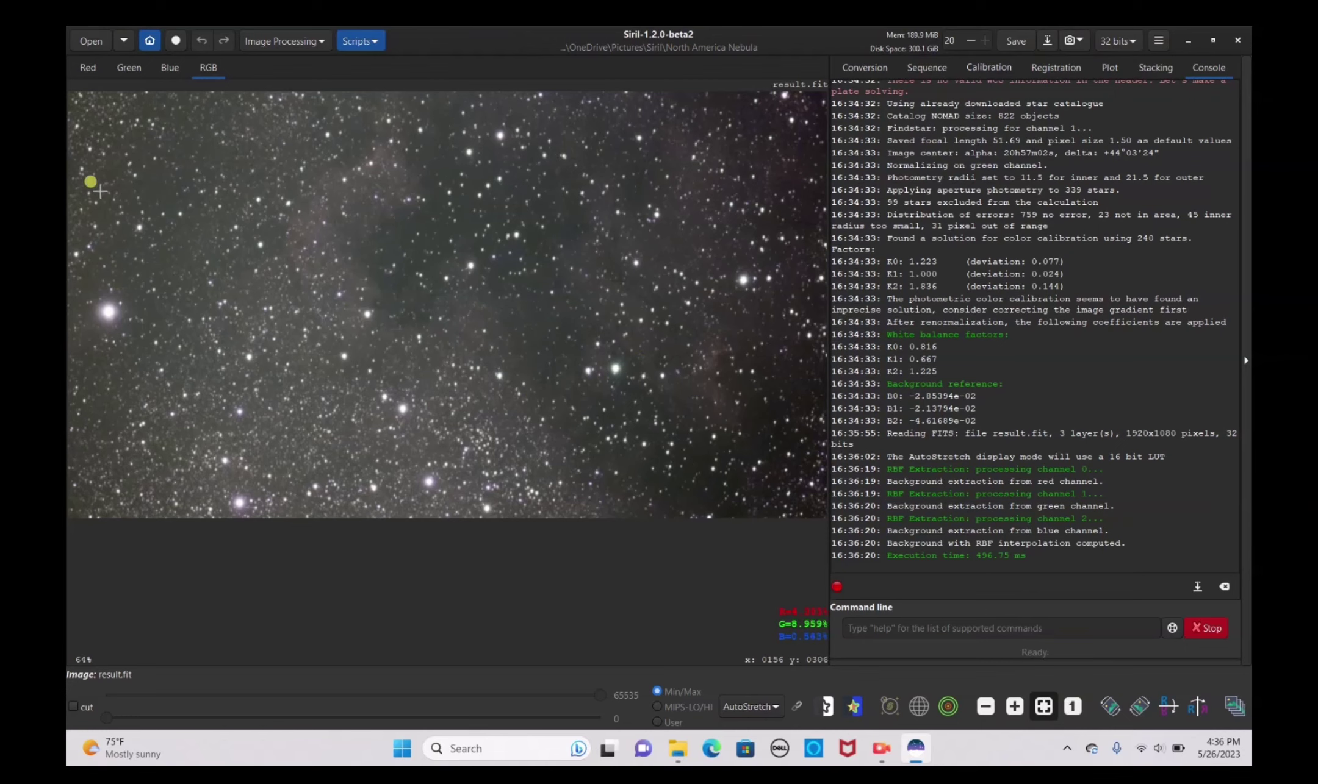
# - Remove the background gradient by placing samples by hand in the dark upper-middle and lower-right sky areas, and apply the RBF subtraction
pyautogui.click(268, 42)
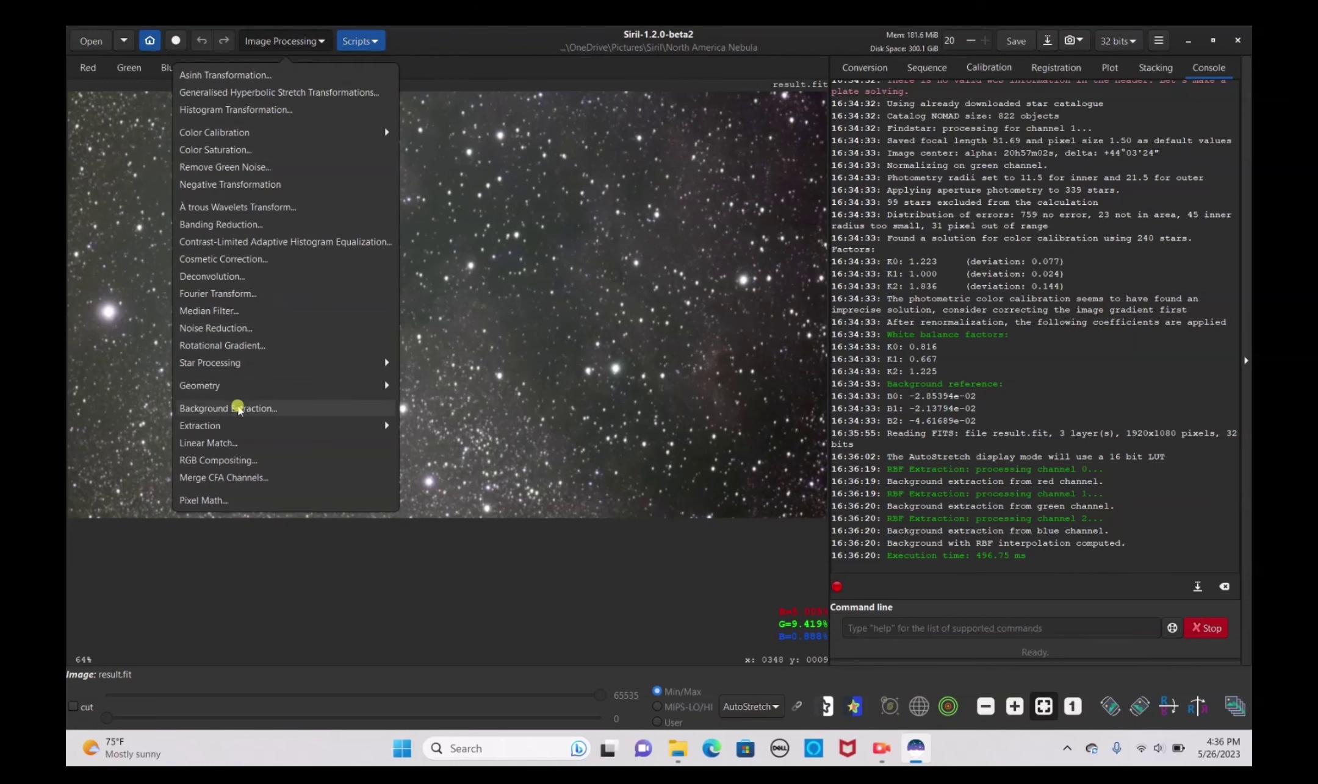
pyautogui.click(236, 408)
pyautogui.click(403, 233)
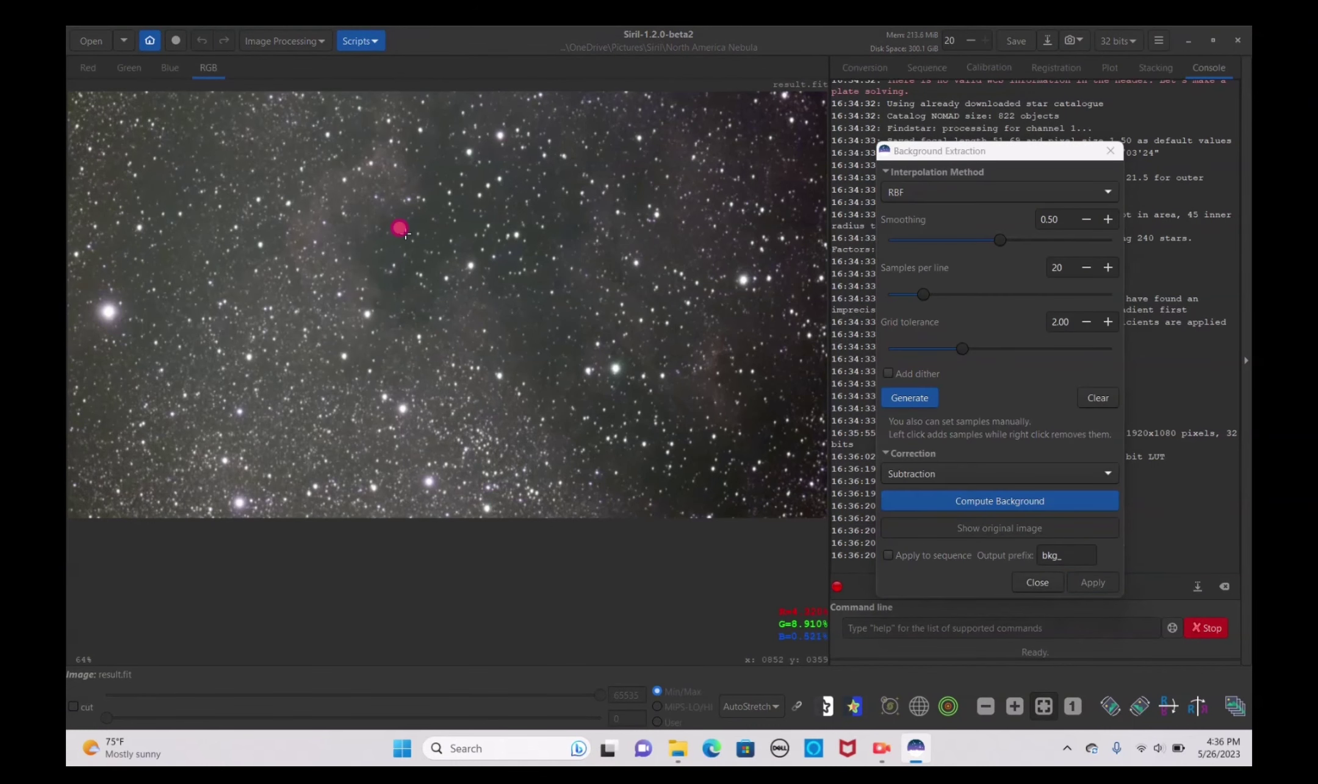
pyautogui.click(390, 254)
pyautogui.click(426, 213)
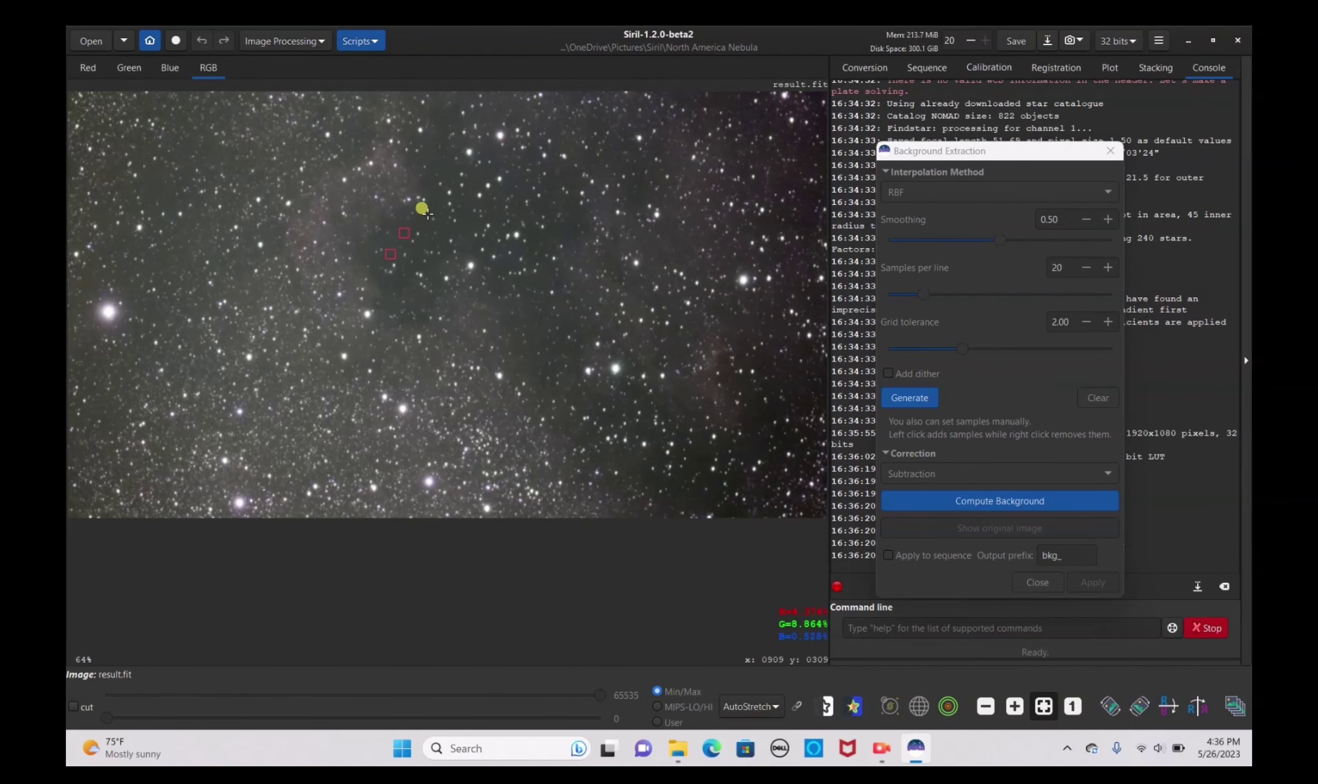
pyautogui.click(433, 187)
pyautogui.click(466, 212)
pyautogui.click(489, 243)
pyautogui.click(503, 262)
pyautogui.click(597, 407)
pyautogui.click(653, 456)
pyautogui.click(651, 477)
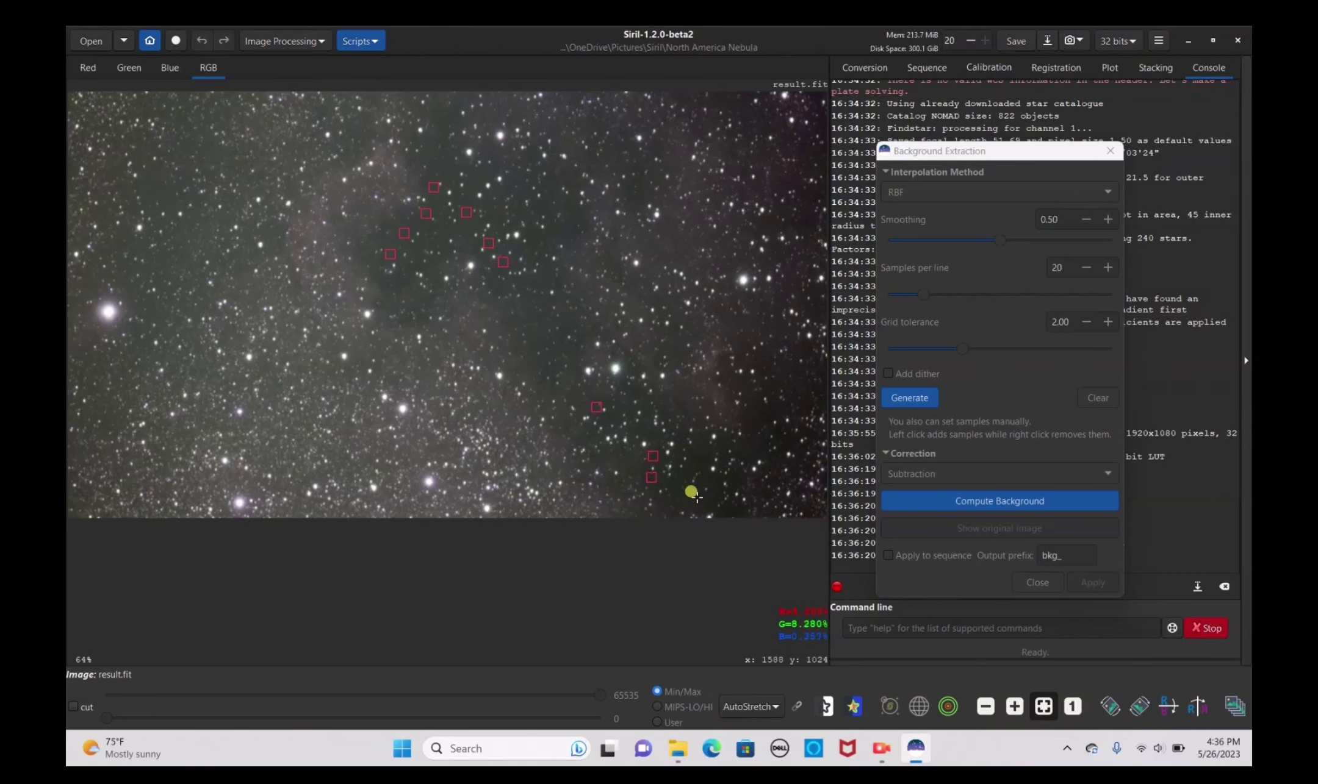
pyautogui.click(703, 499)
pyautogui.click(712, 483)
pyautogui.click(693, 465)
pyautogui.click(707, 458)
pyautogui.click(697, 448)
pyautogui.click(473, 184)
pyautogui.click(448, 168)
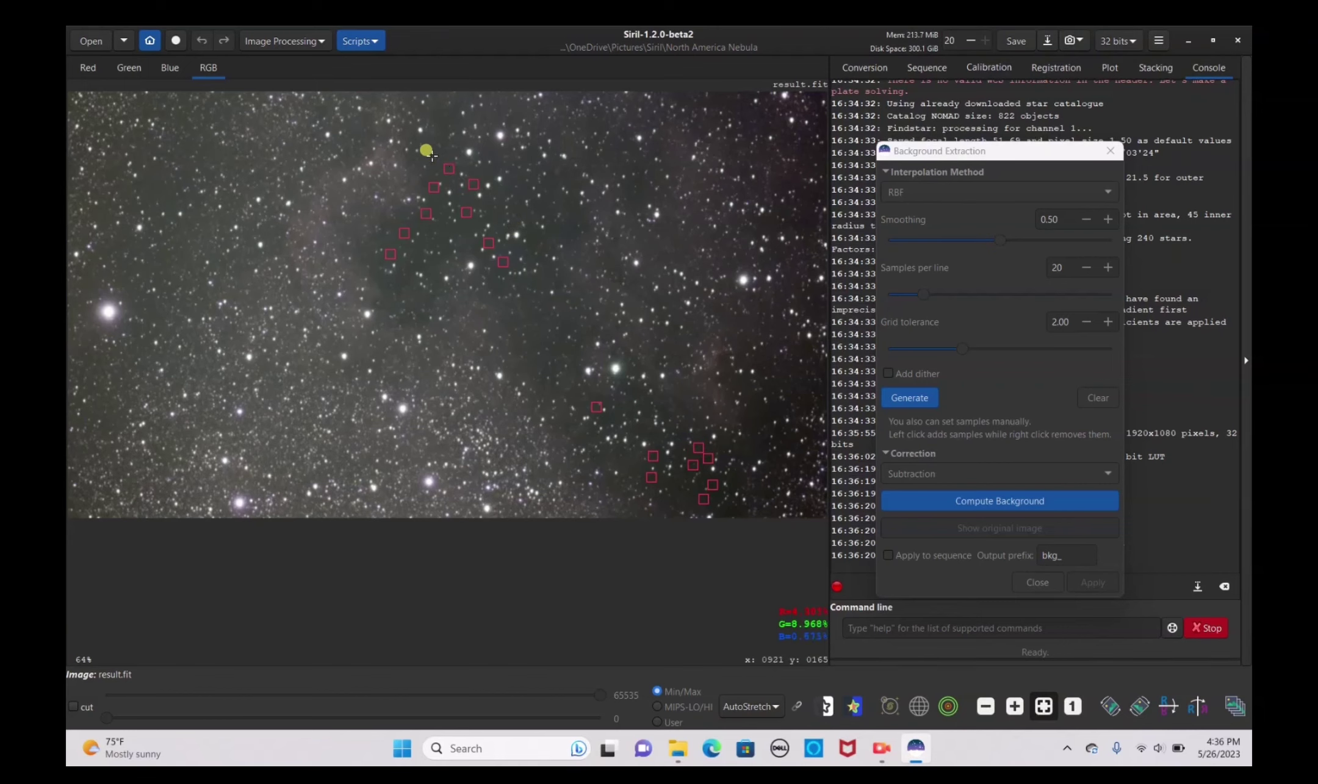
pyautogui.click(429, 153)
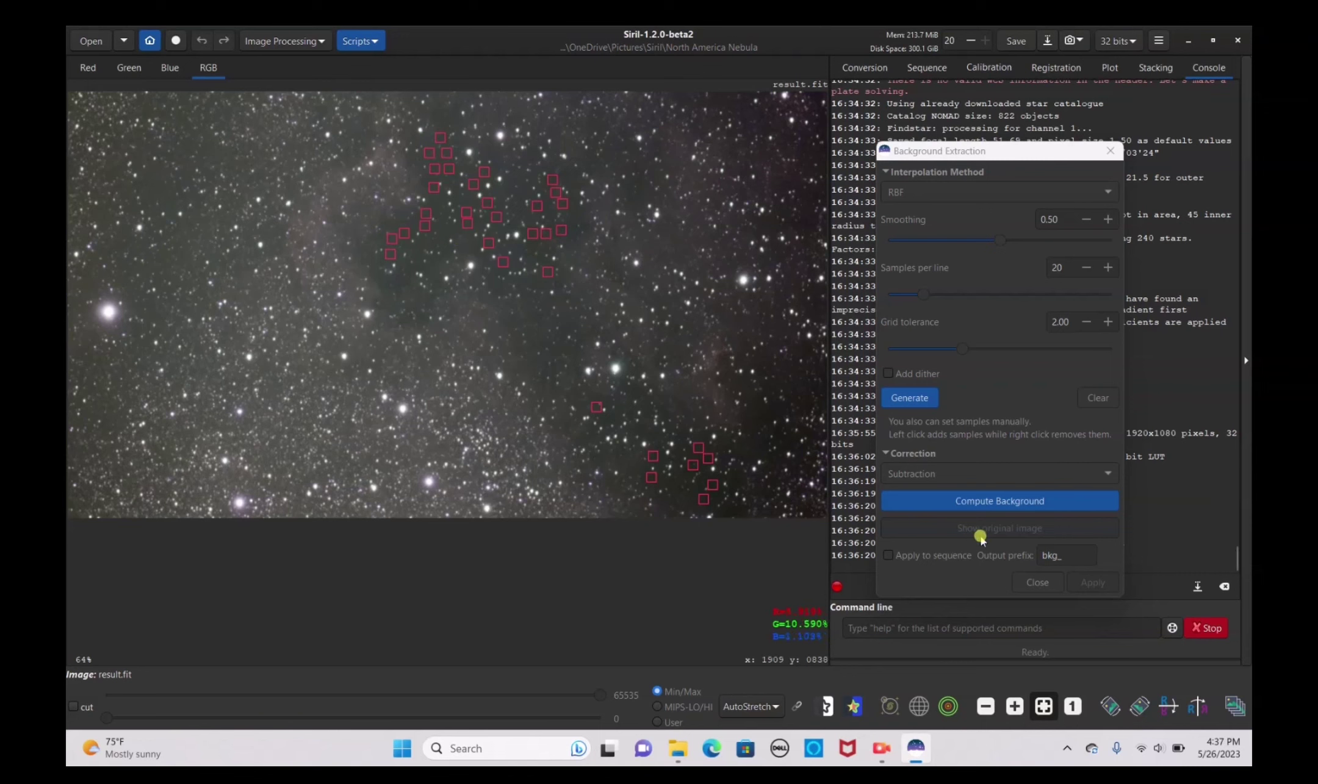
pyautogui.click(1008, 503)
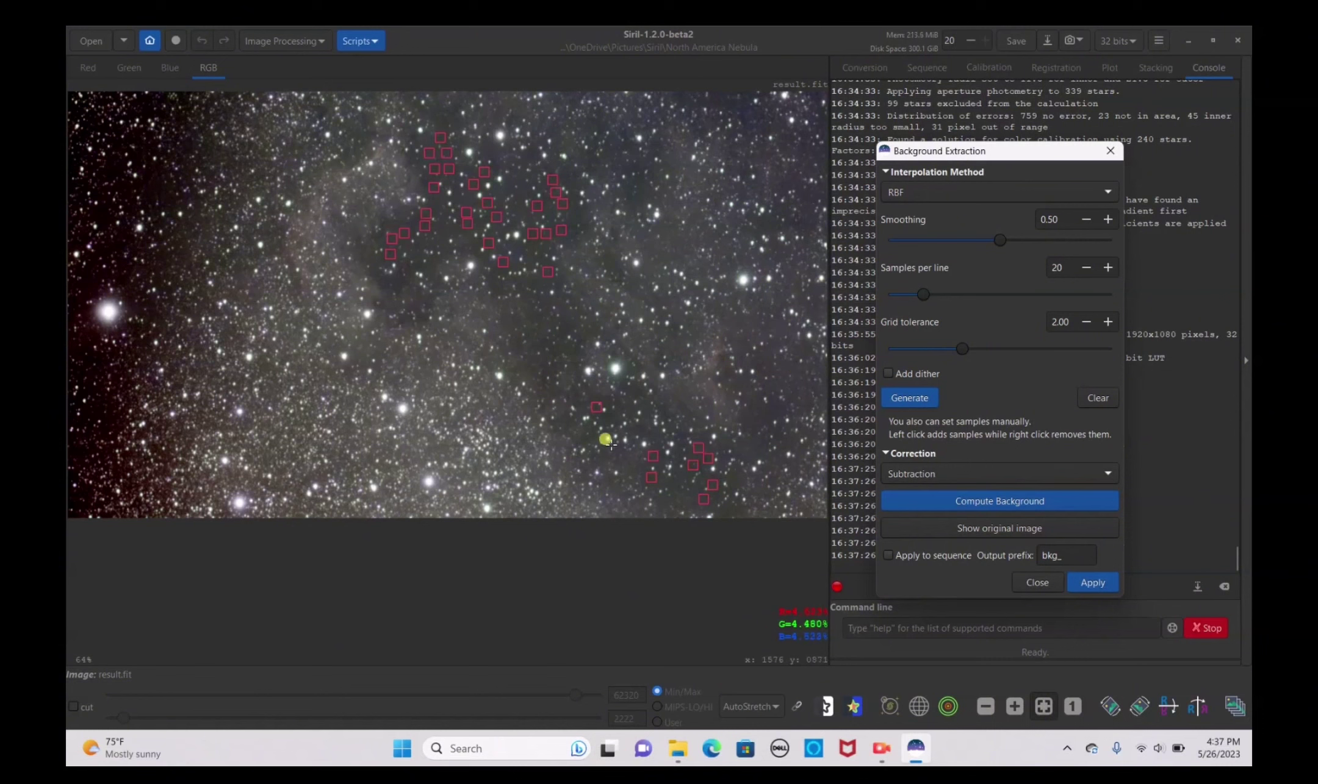
pyautogui.click(1091, 584)
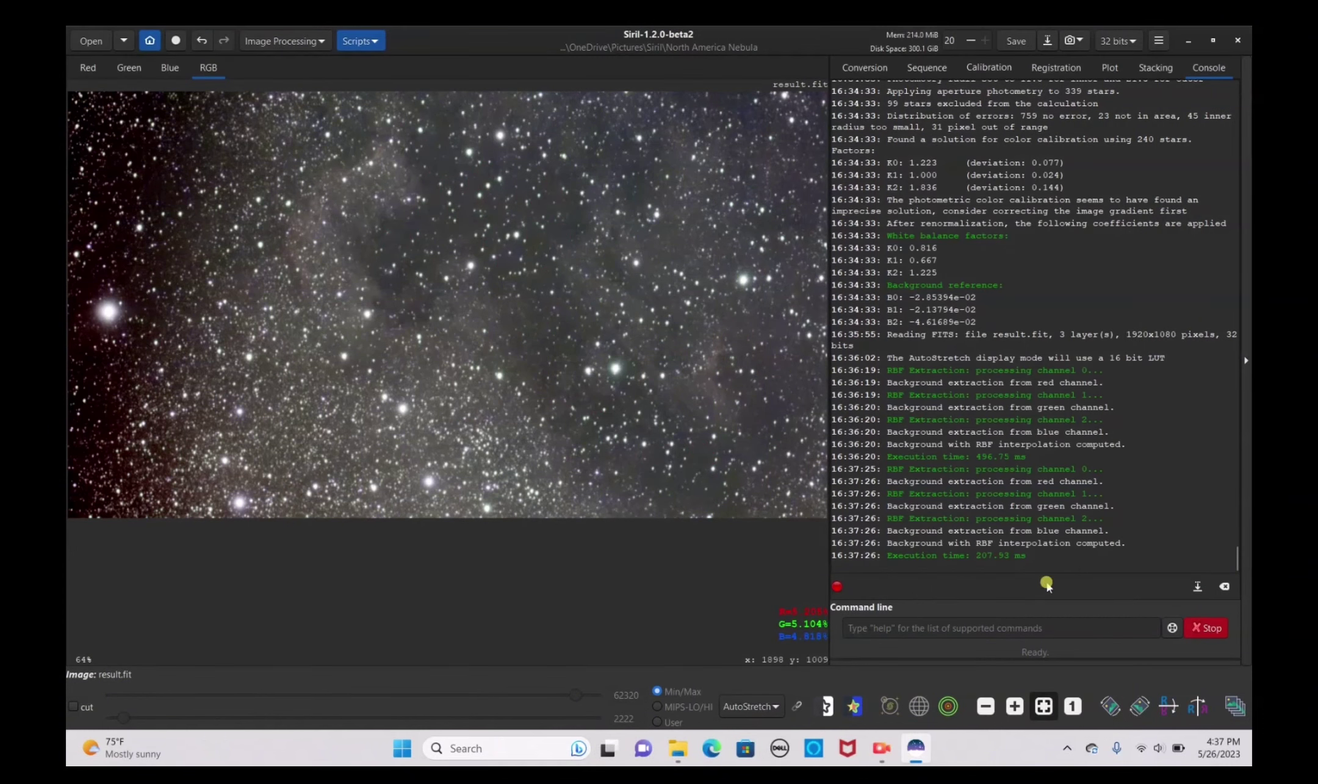
# - Look up NGC 7000 in SIMBAD and apply a photometric color calibration with the NOMAD catalogue
pyautogui.click(297, 42)
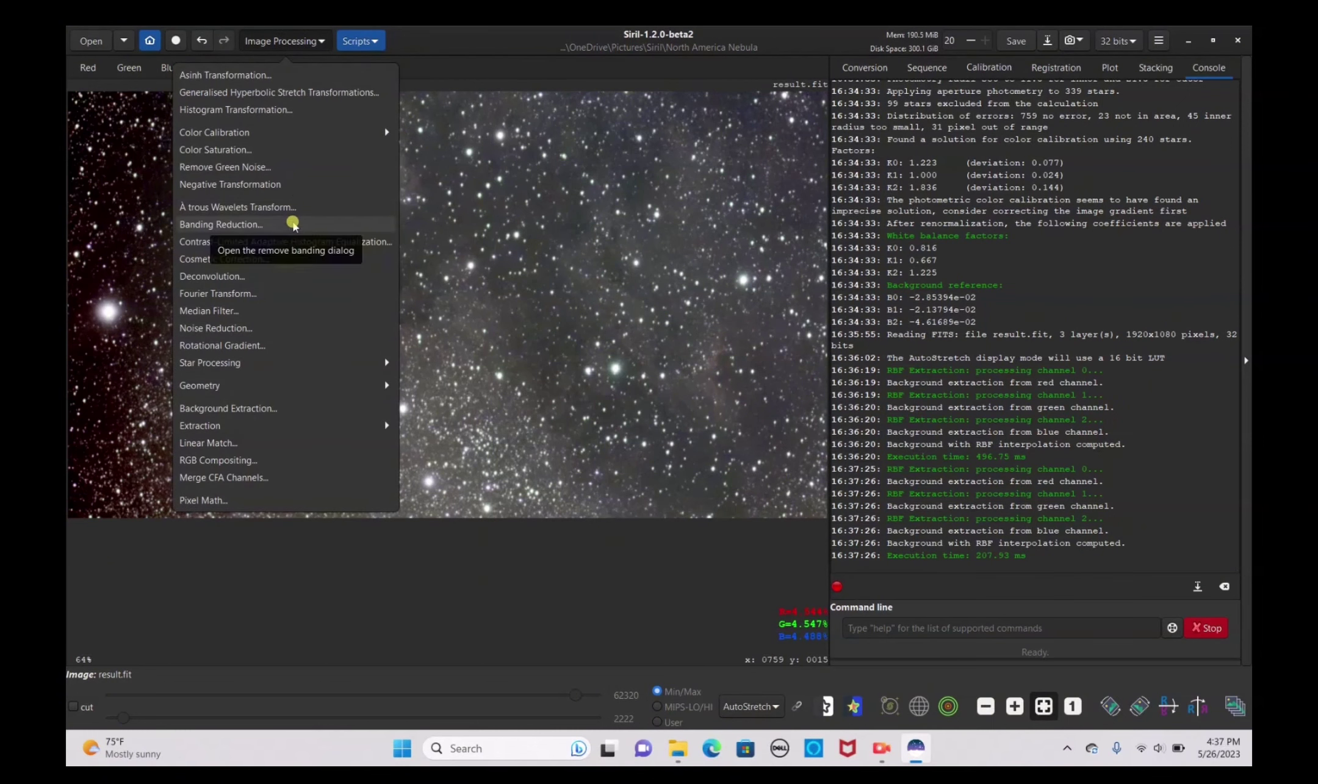
pyautogui.click(294, 132)
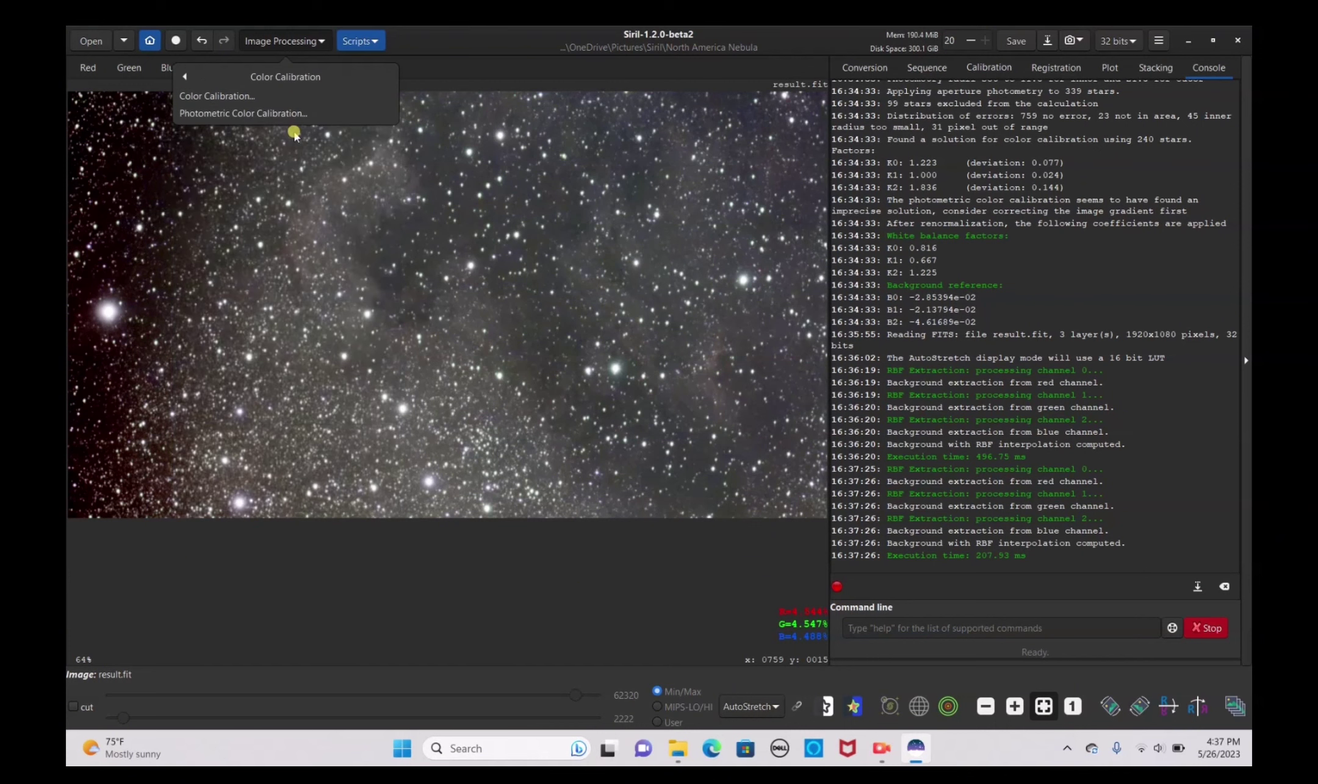
pyautogui.click(282, 114)
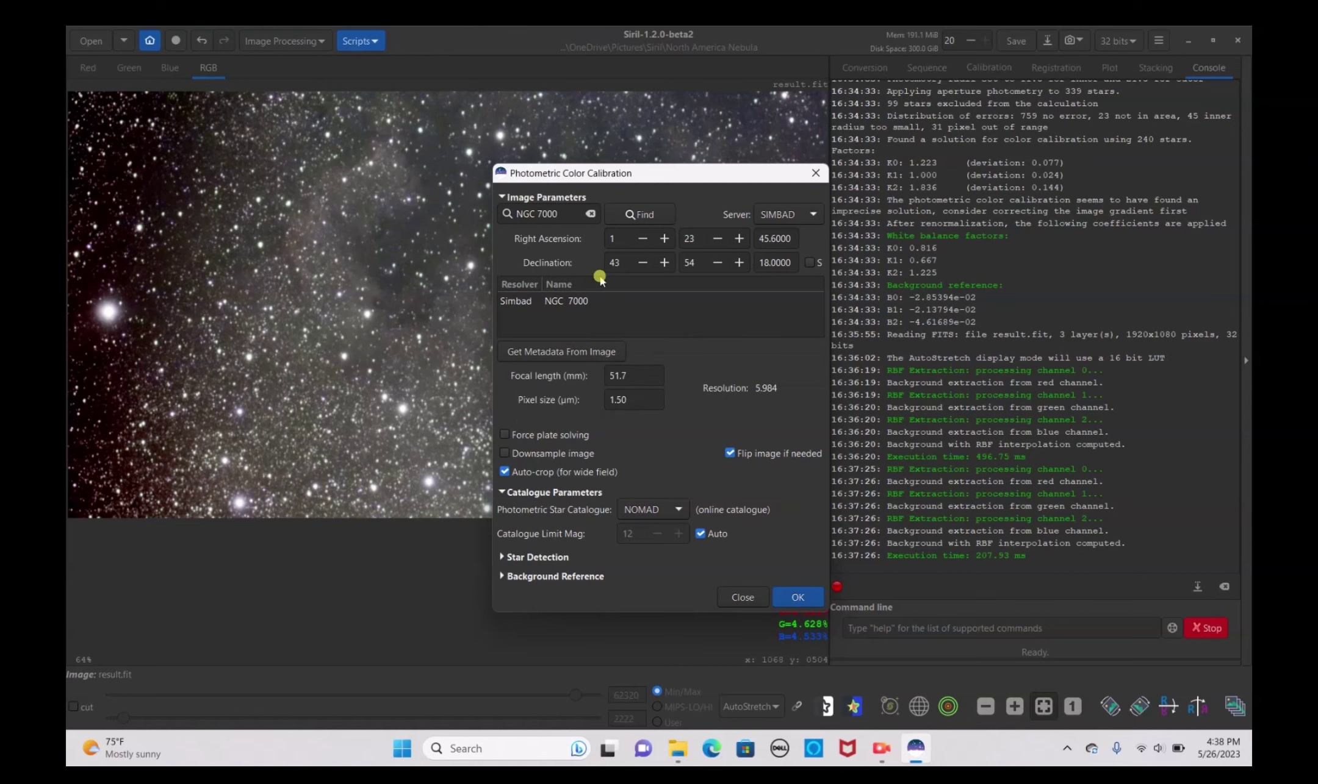
pyautogui.click(558, 210)
pyautogui.click(643, 214)
pyautogui.click(643, 215)
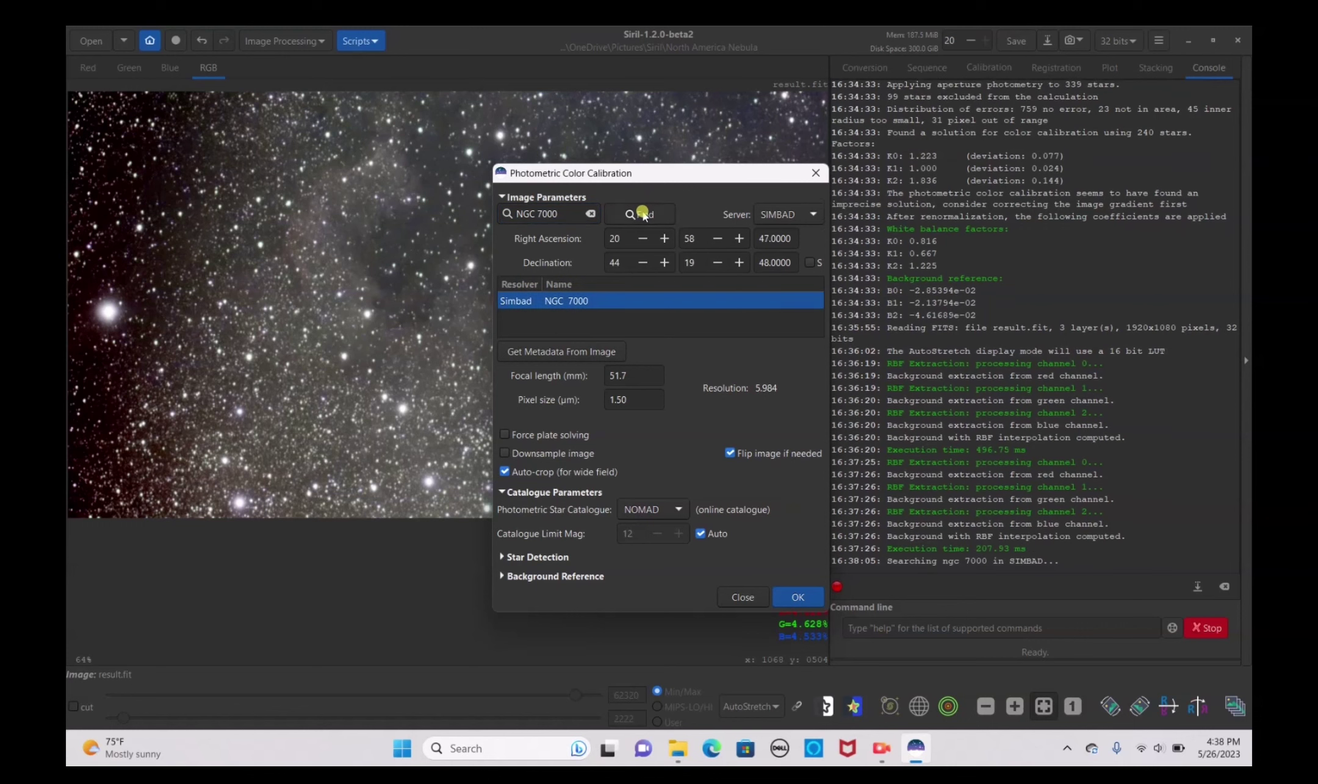
pyautogui.click(600, 311)
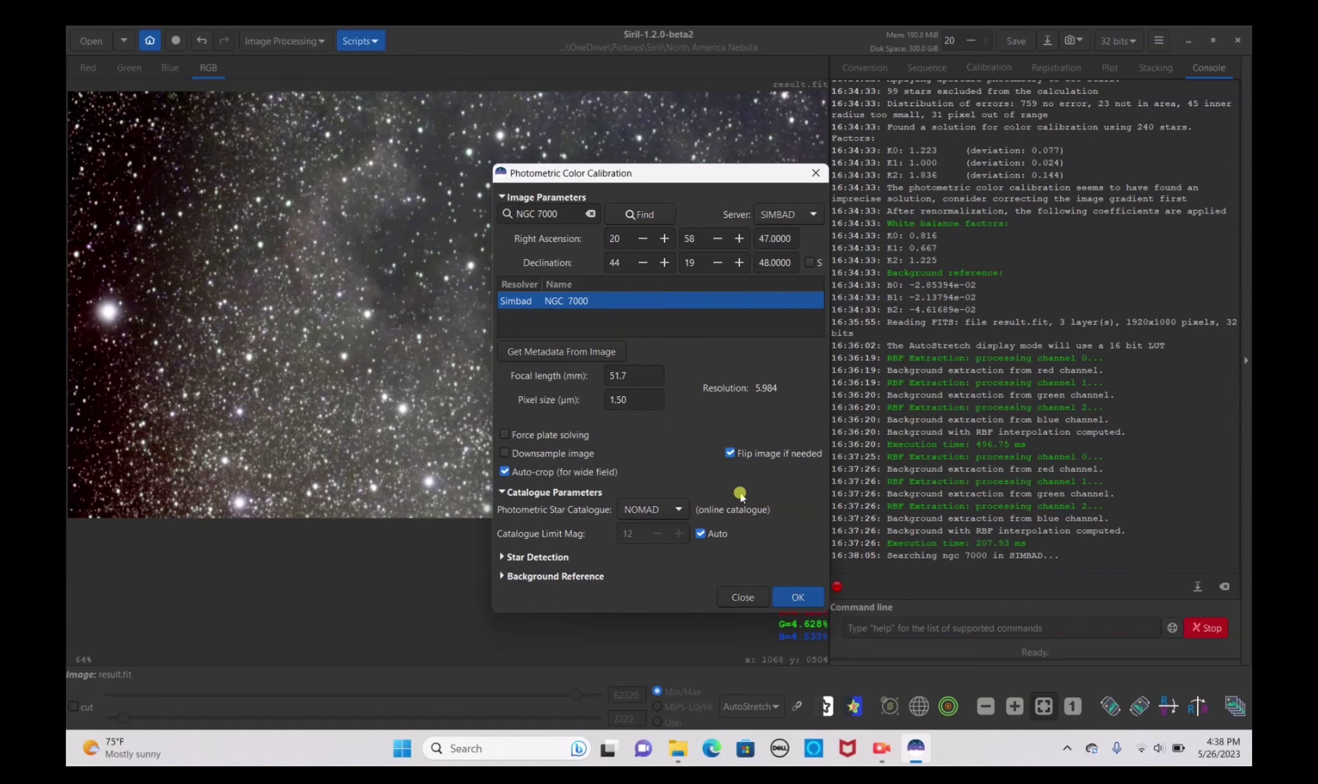
pyautogui.click(799, 604)
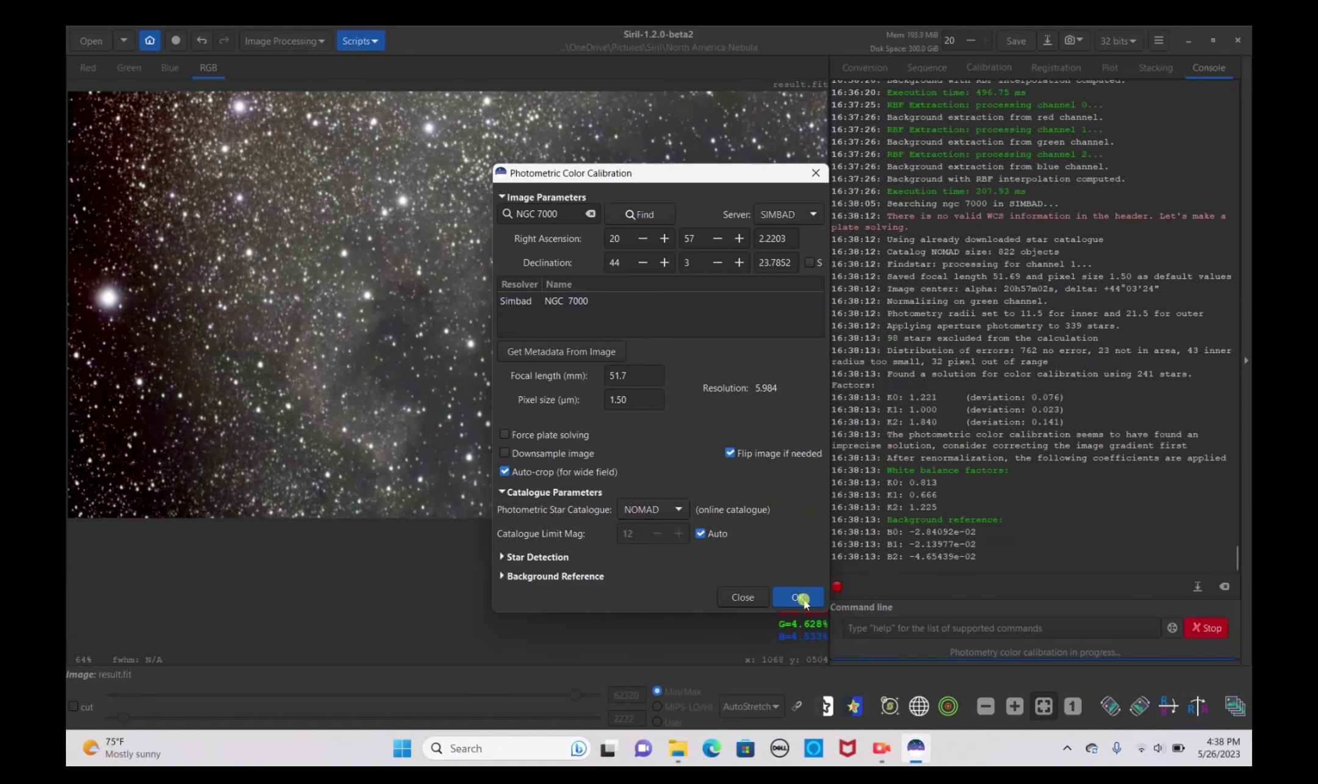
pyautogui.click(739, 603)
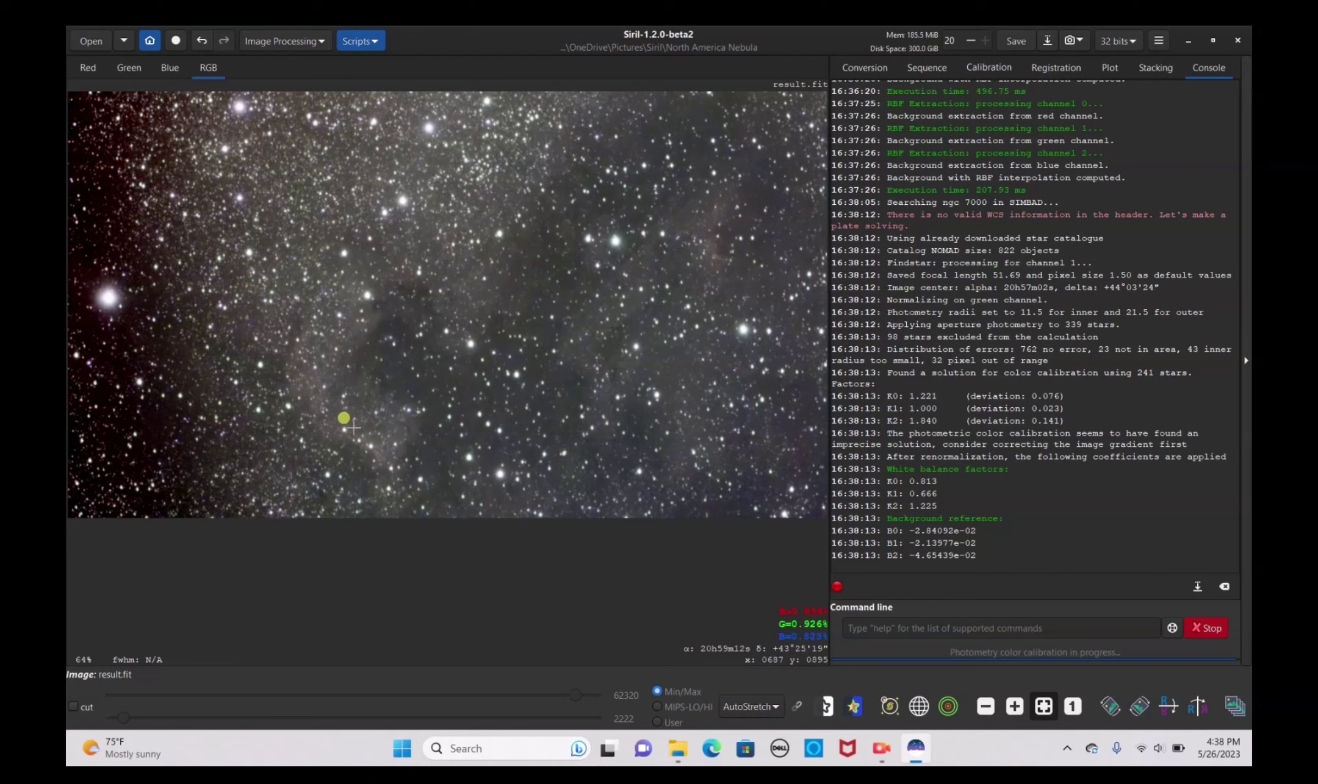
# - Remove the green noise using the Average Neutral protection method with lightness preserved
pyautogui.click(297, 41)
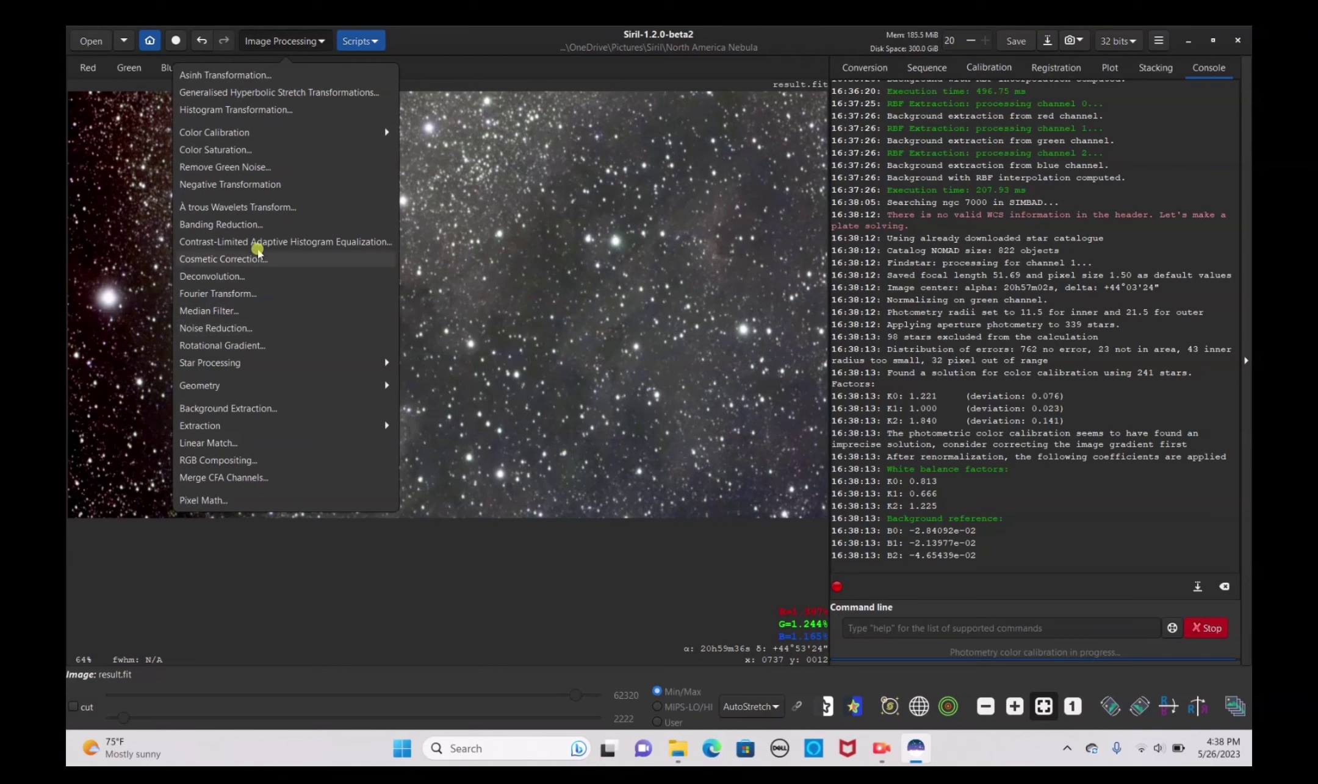
pyautogui.click(238, 168)
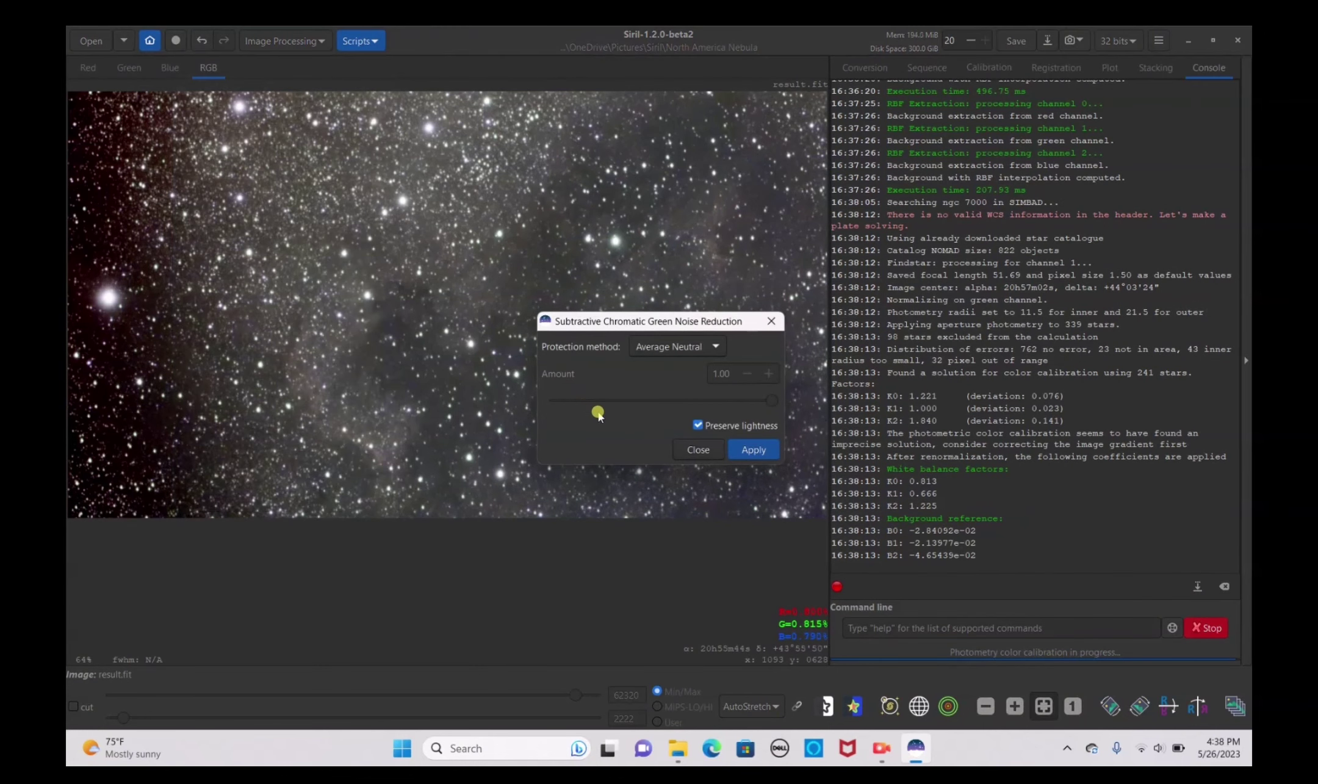
pyautogui.click(765, 451)
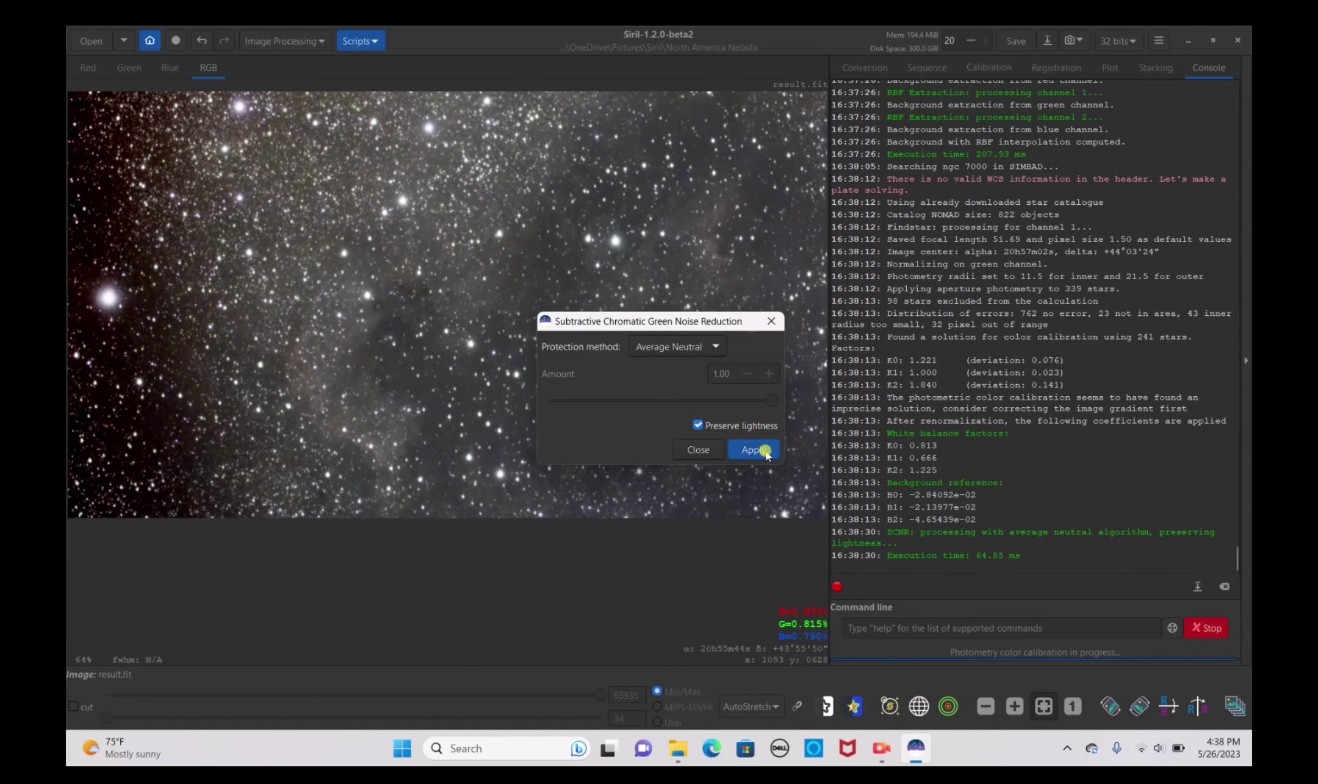
pyautogui.click(712, 454)
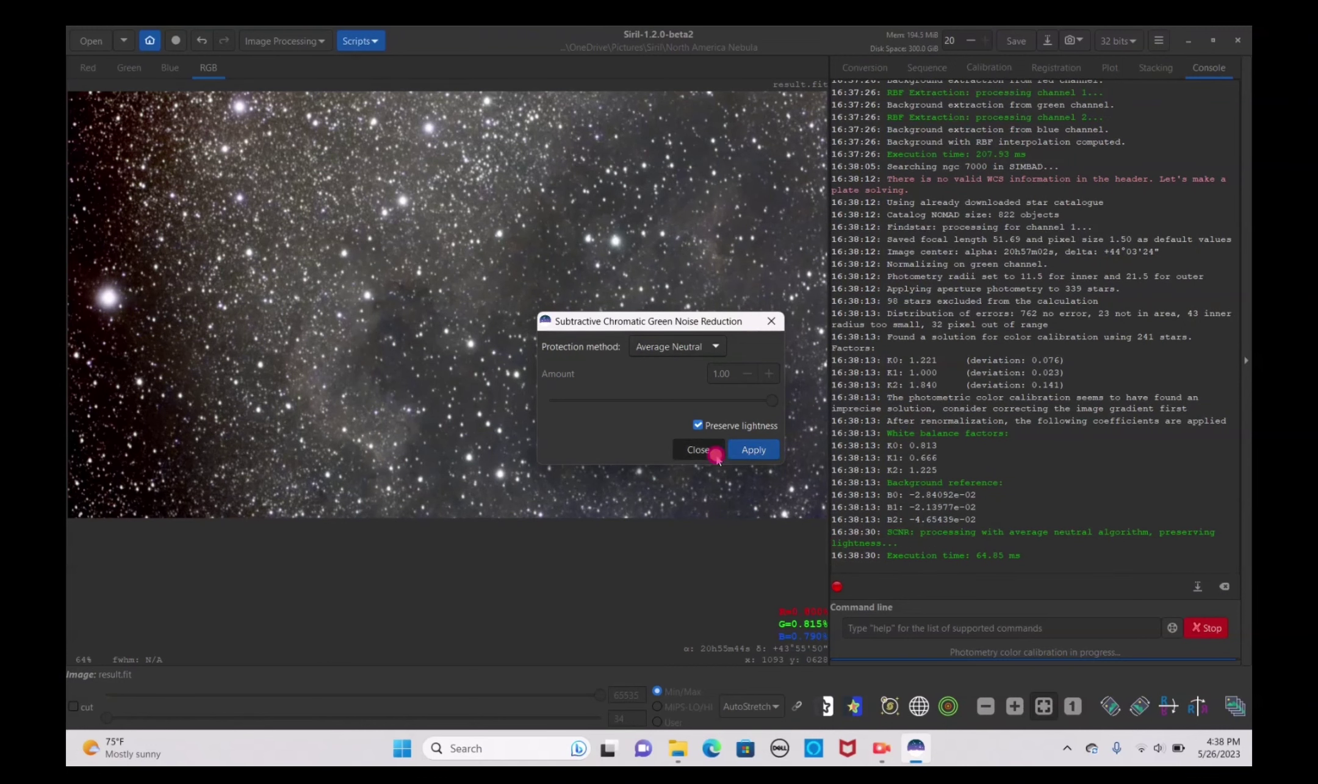
# - Switch the display to linear and run StarNet star removal with linear pre-stretch, 2x upsampling and star mask generation
pyautogui.click(747, 707)
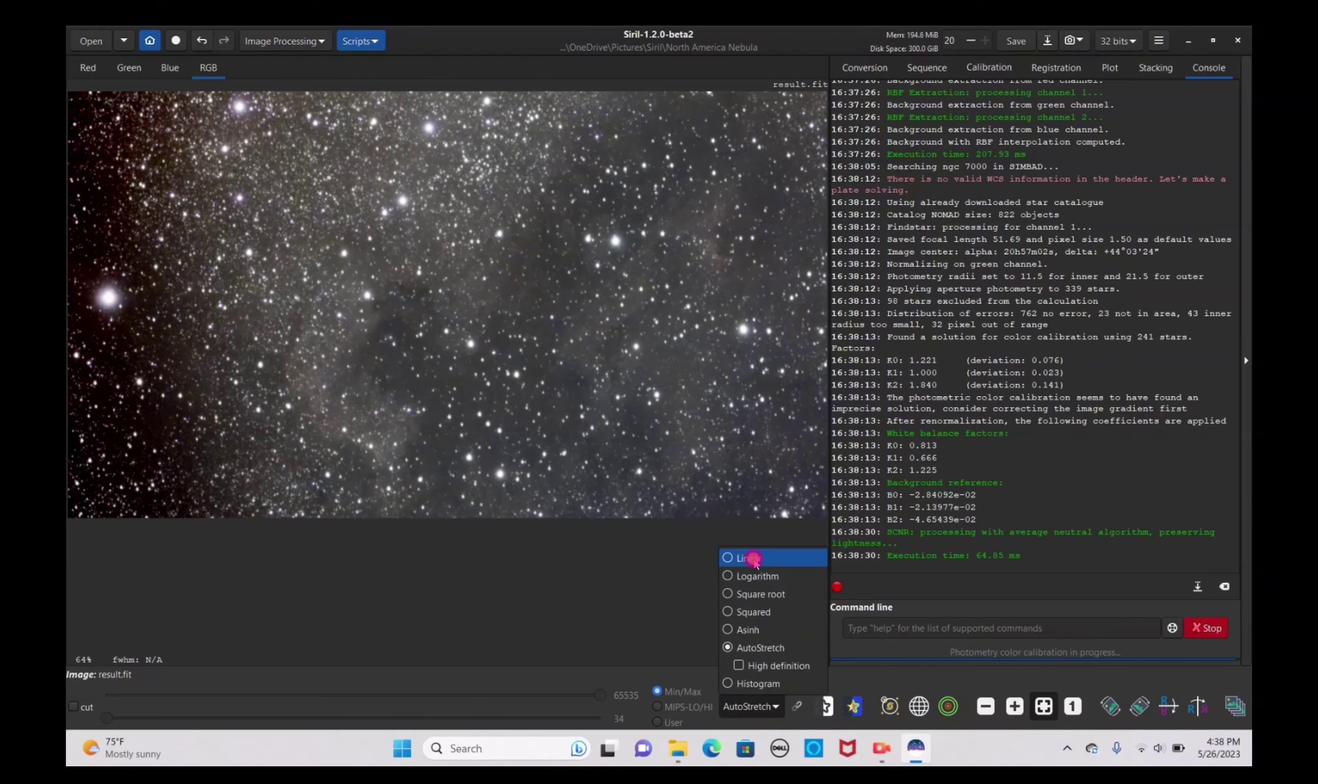
pyautogui.click(754, 559)
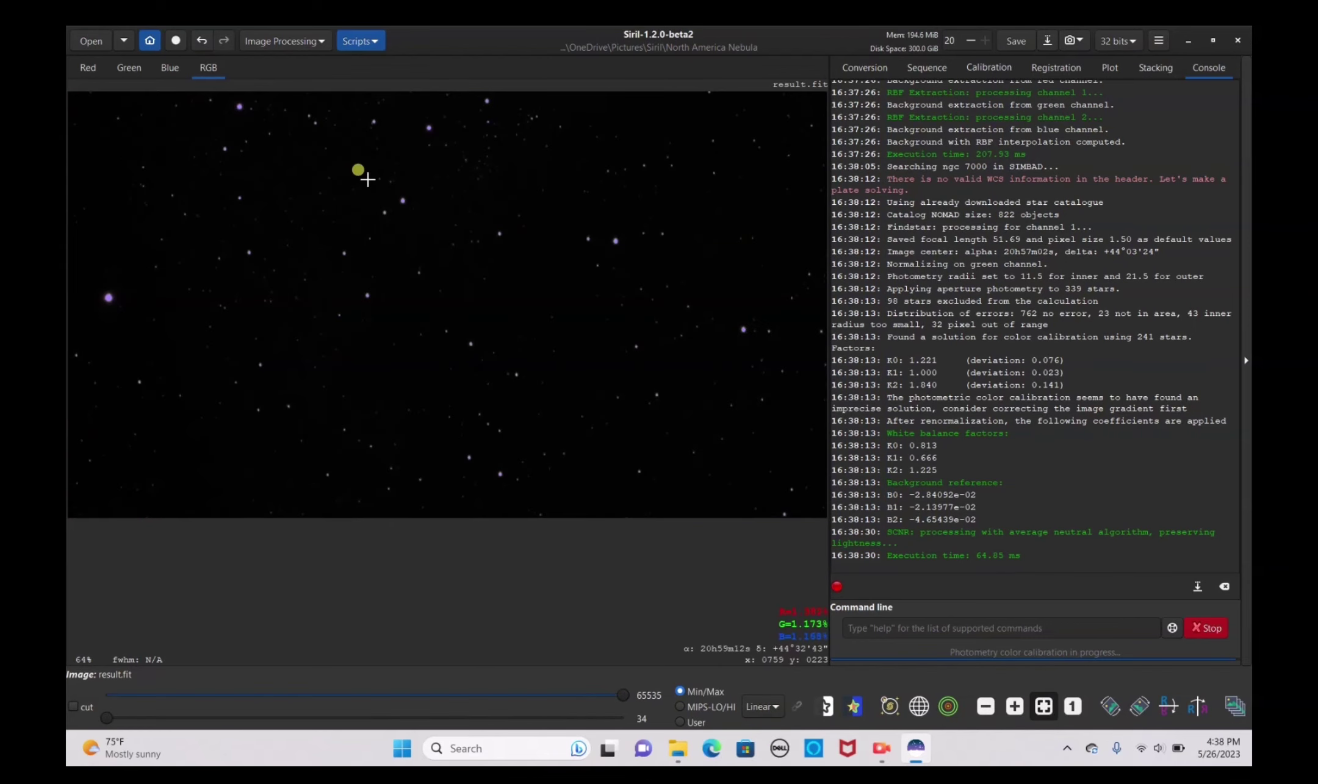
pyautogui.click(295, 41)
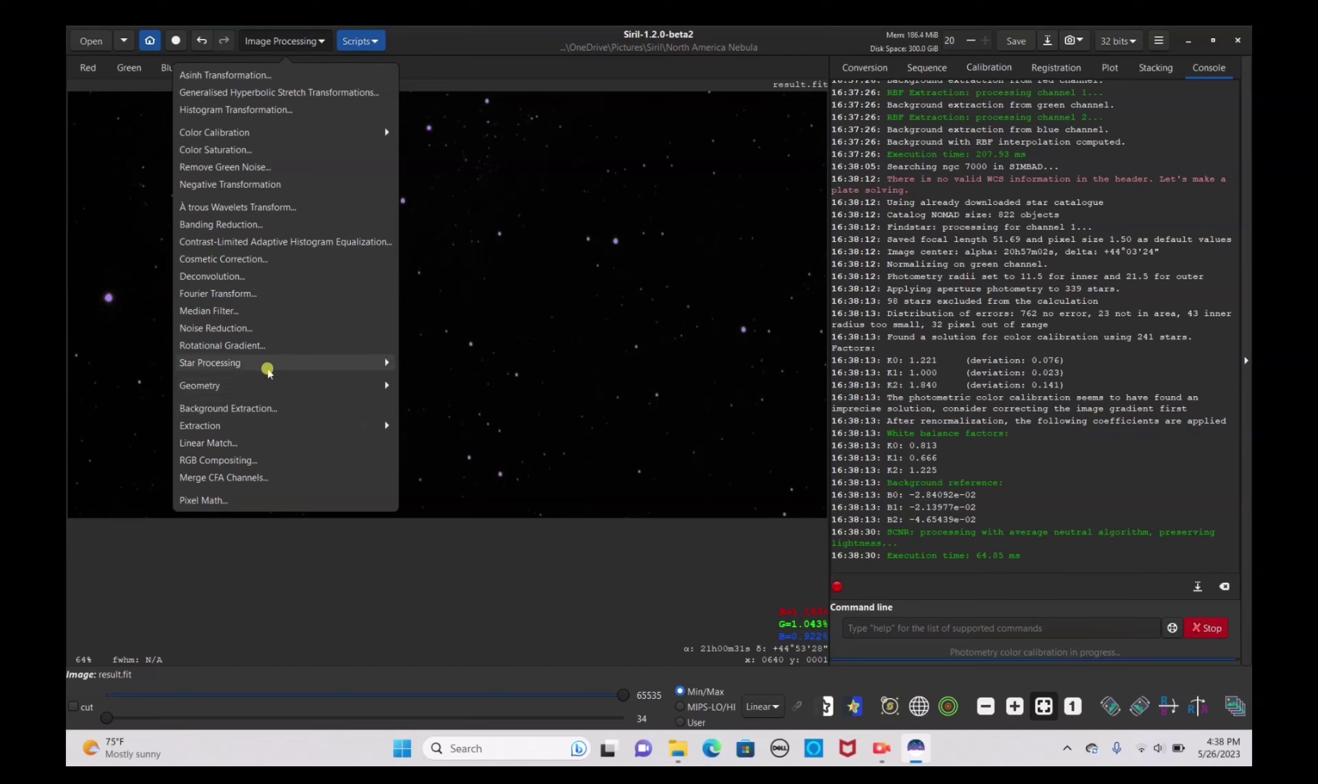
pyautogui.click(268, 365)
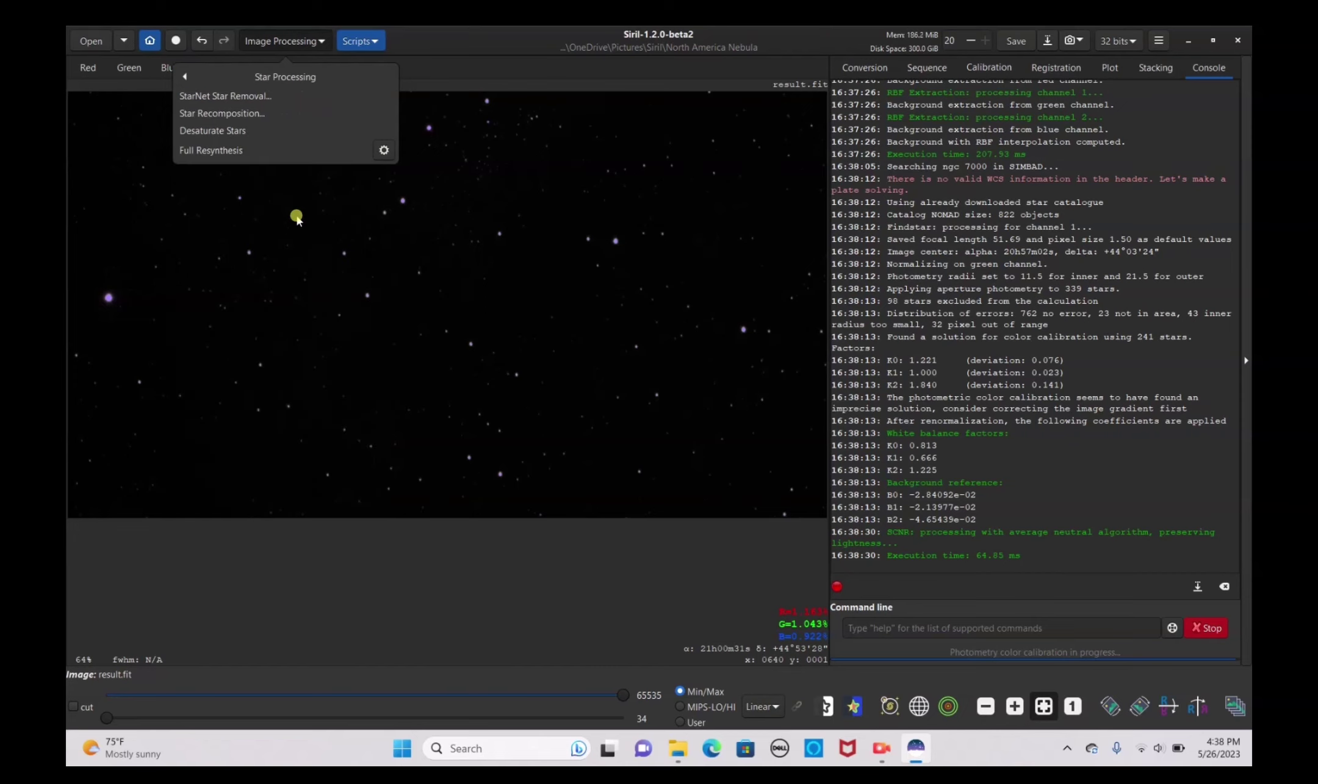
pyautogui.click(283, 96)
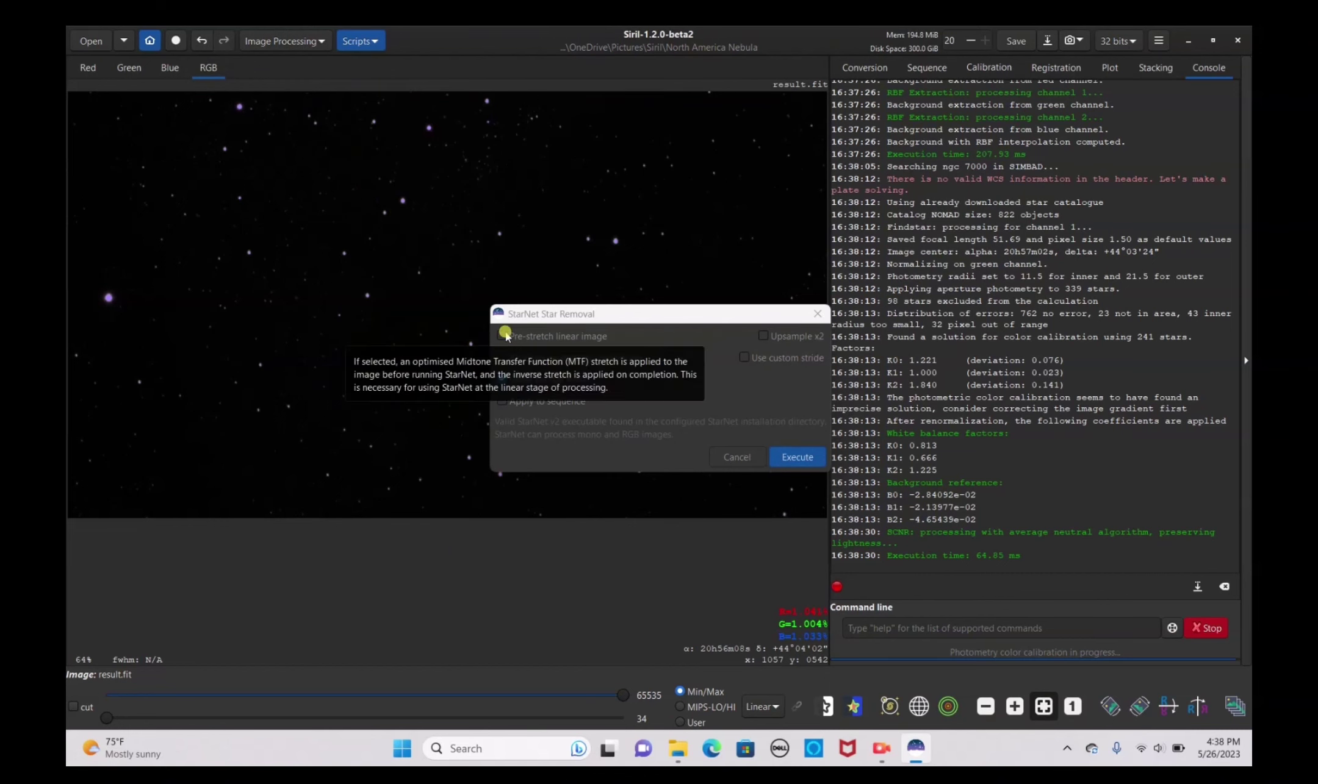
pyautogui.click(503, 335)
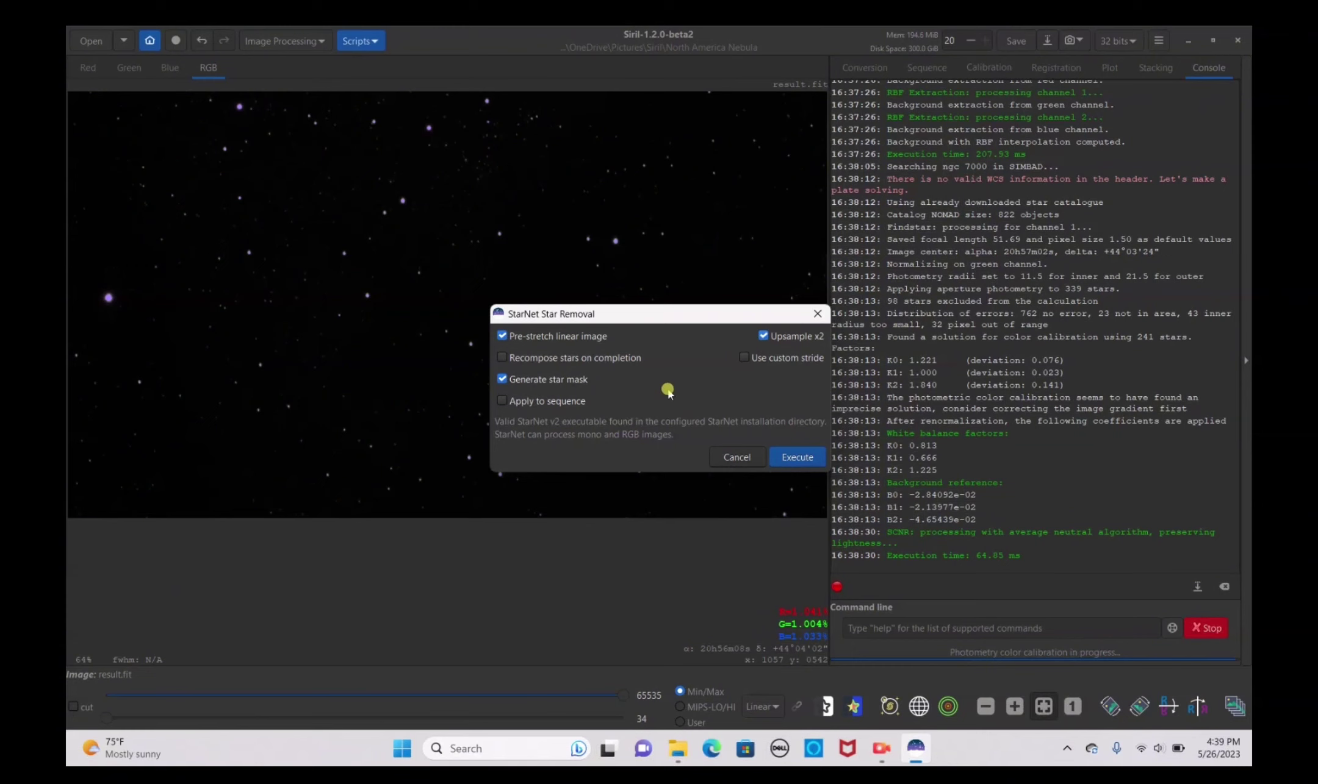
pyautogui.click(789, 457)
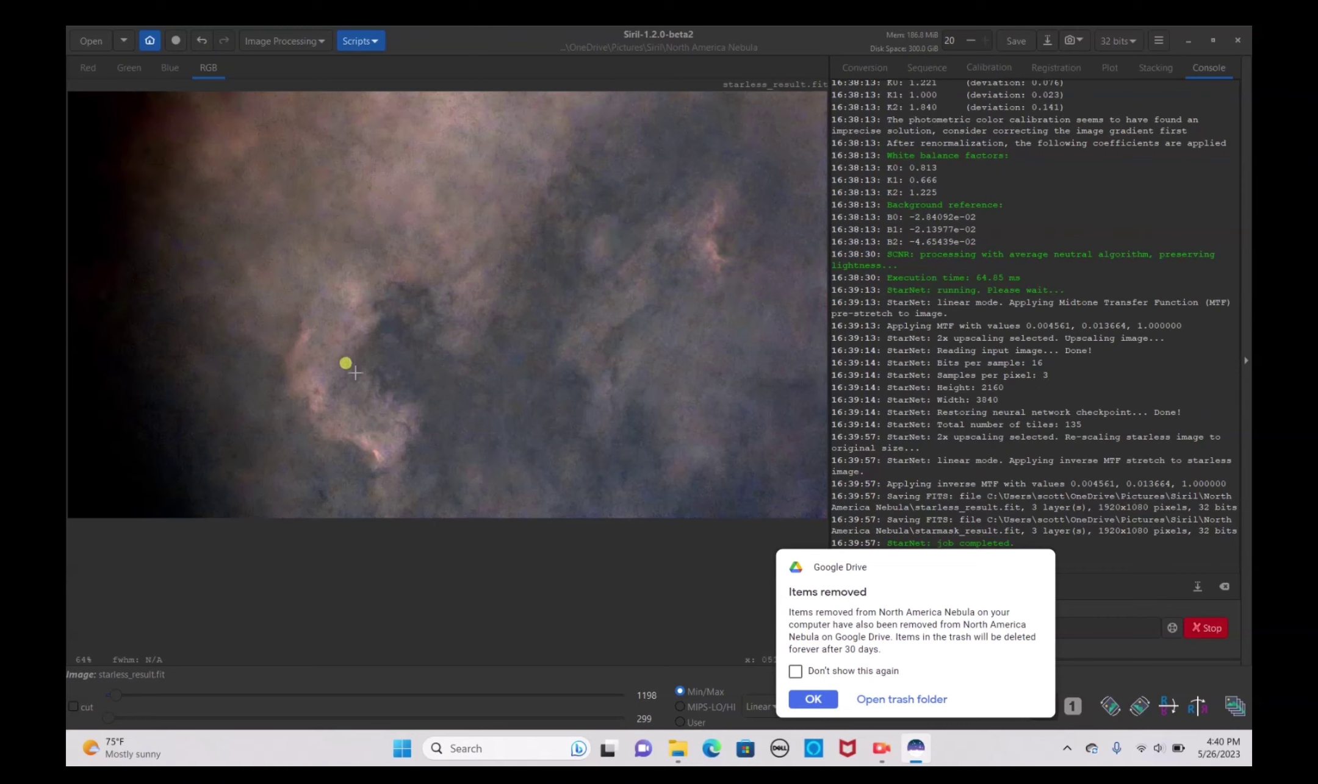
pyautogui.click(686, 594)
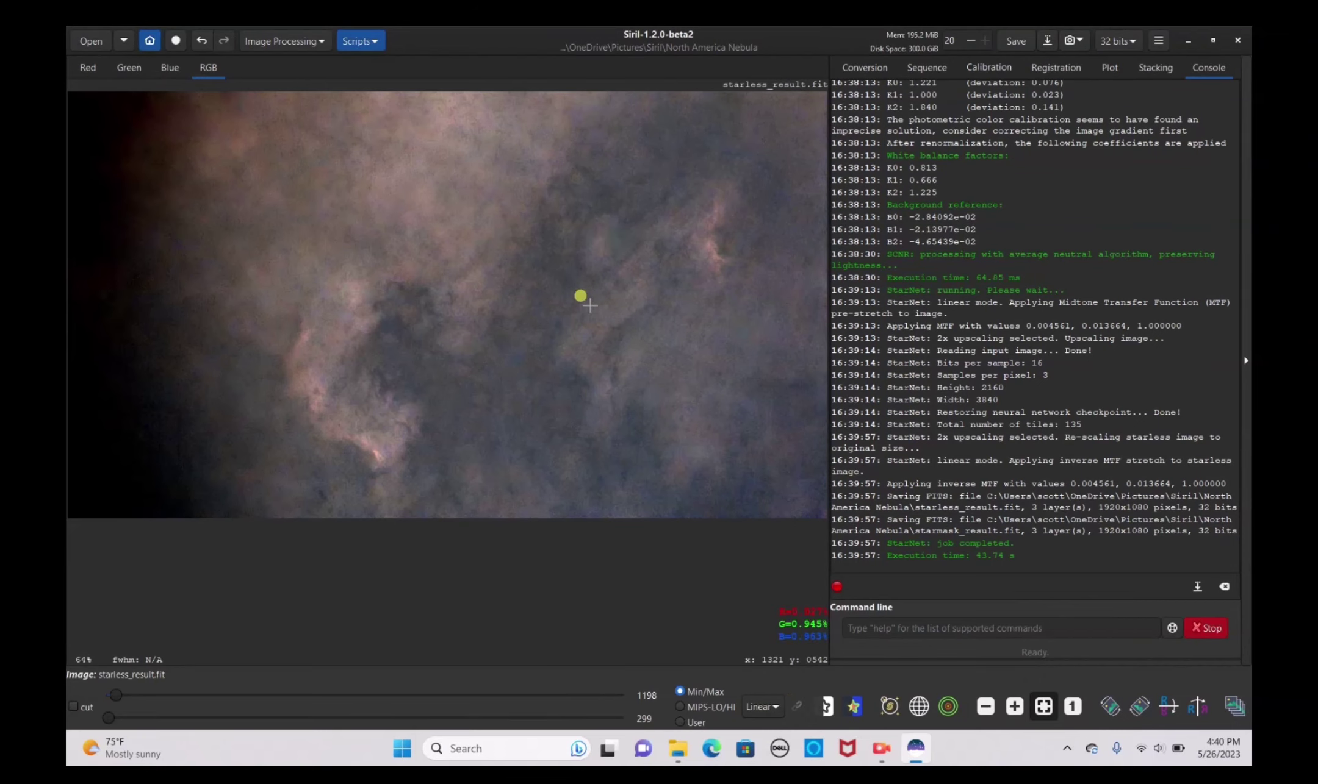
# - Open the starless_result.fit image from the North America Nebula folder
pyautogui.click(89, 41)
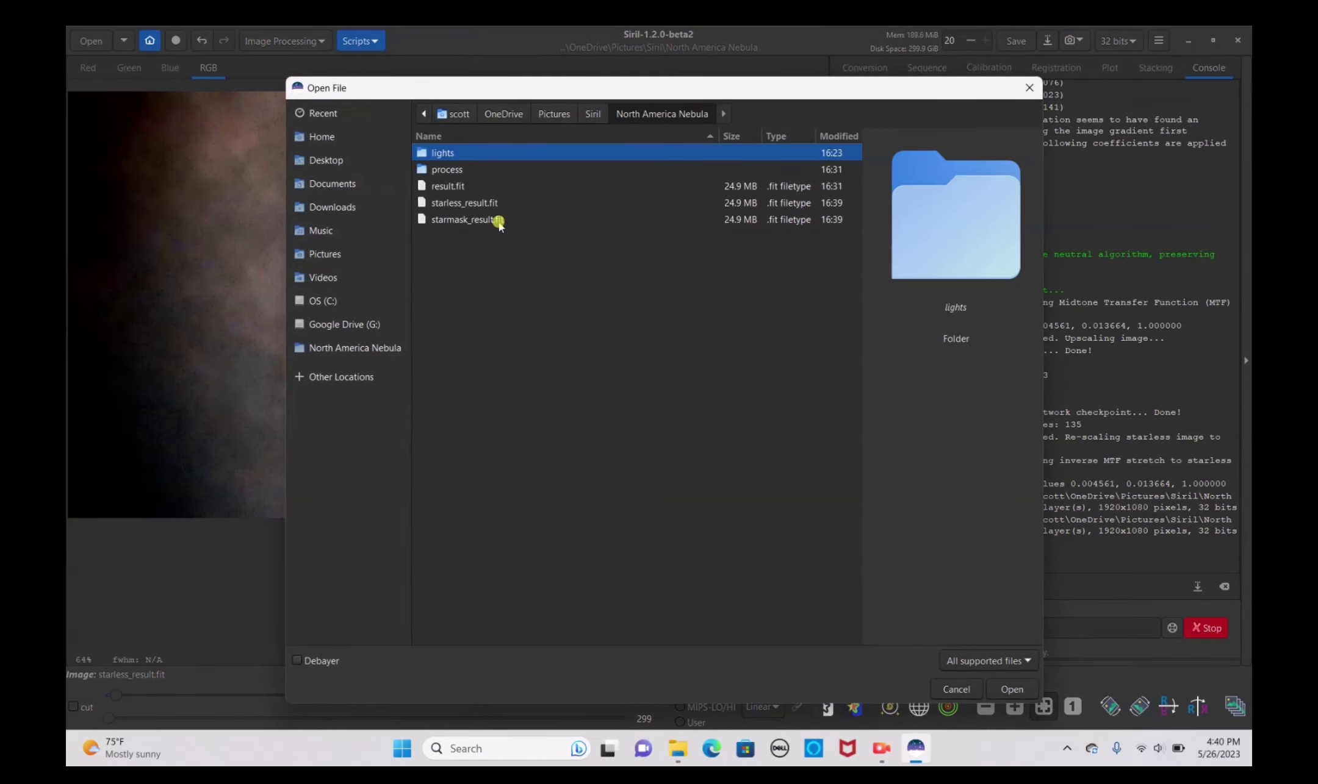
pyautogui.click(496, 207)
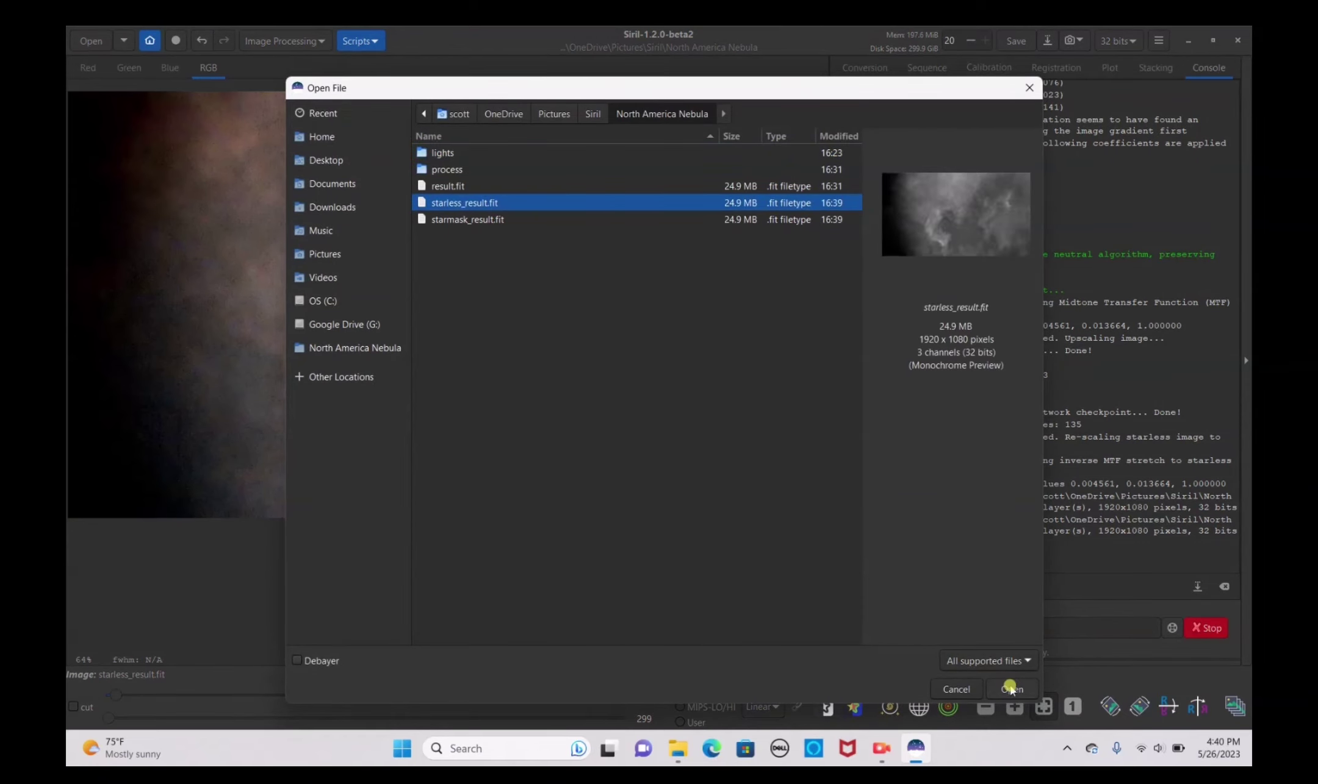
pyautogui.click(1010, 688)
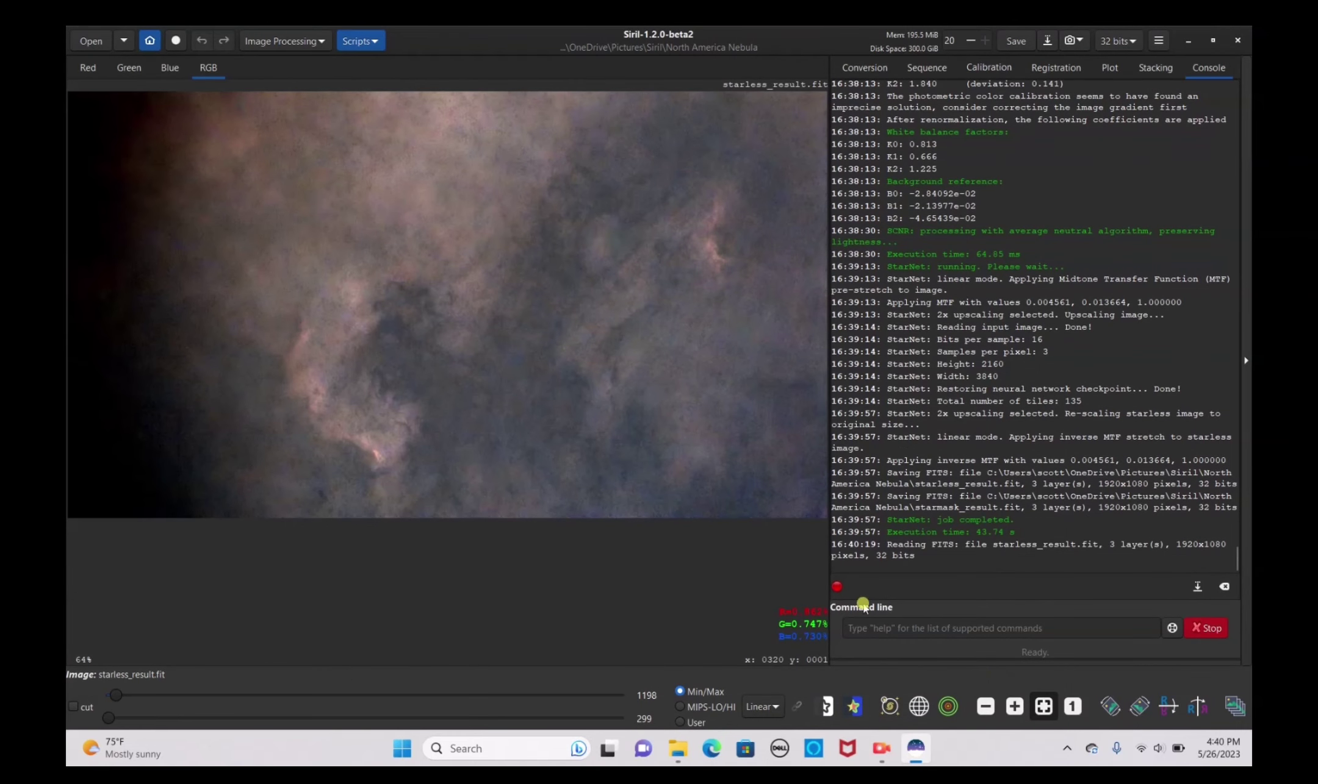
# - Start a generalised hyperbolic stretch on the starless image, magnify its histogram to 100, and set the symmetry point to 0.01457
pyautogui.click(297, 44)
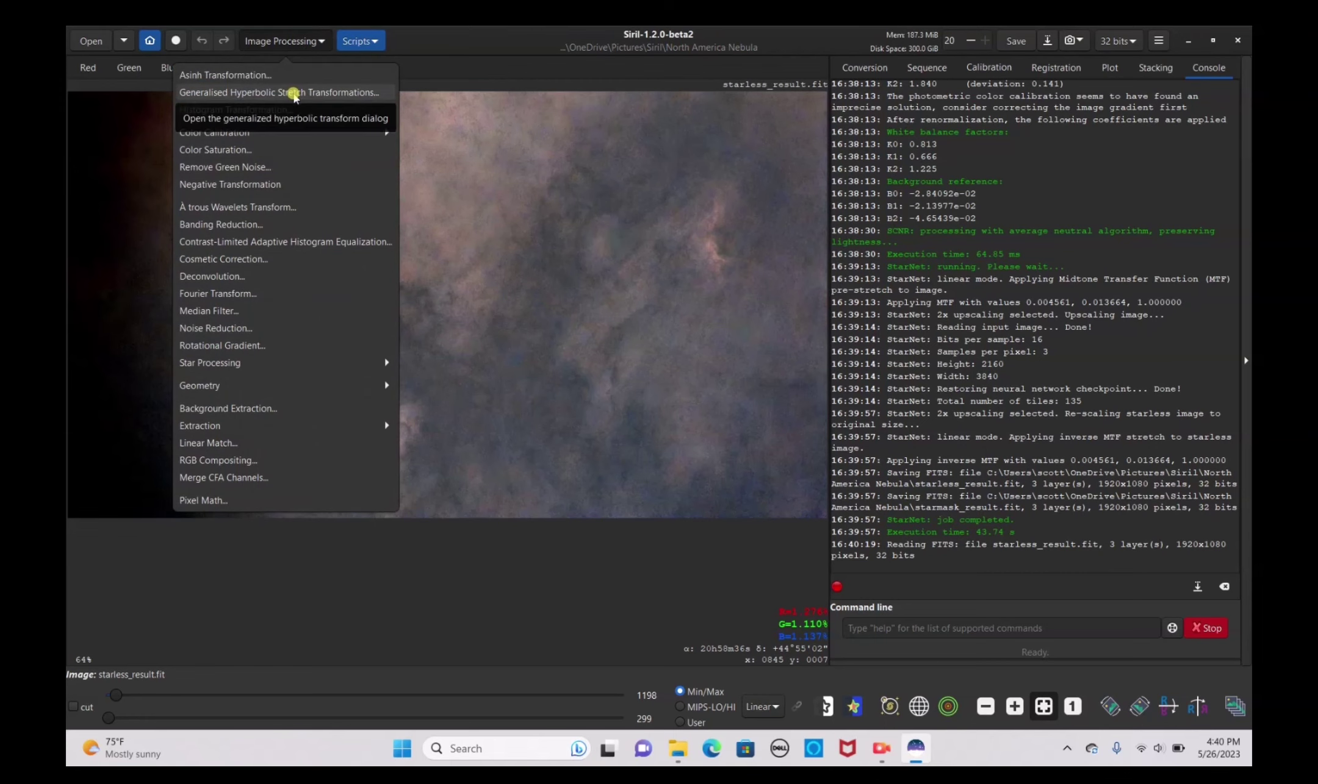
pyautogui.click(293, 93)
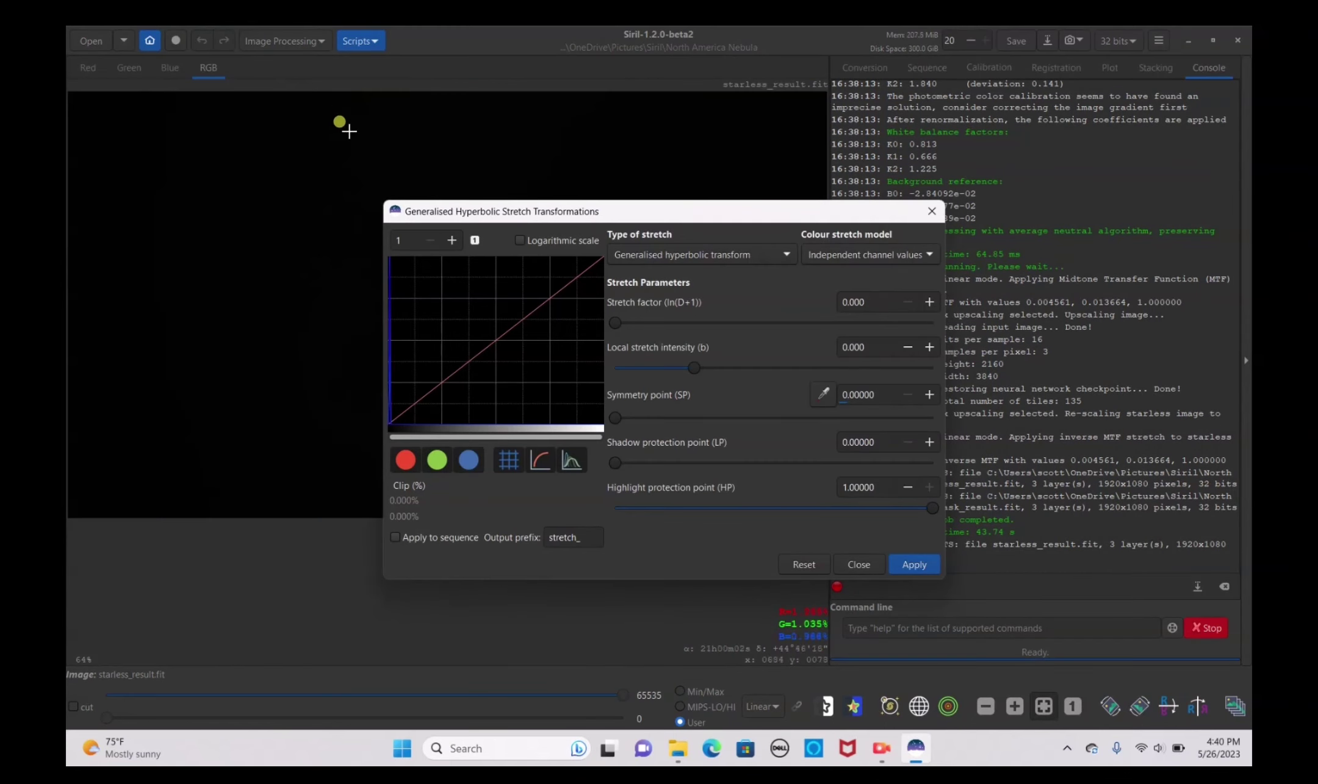
pyautogui.moveTo(425, 212); pyautogui.dragTo(585, 200)
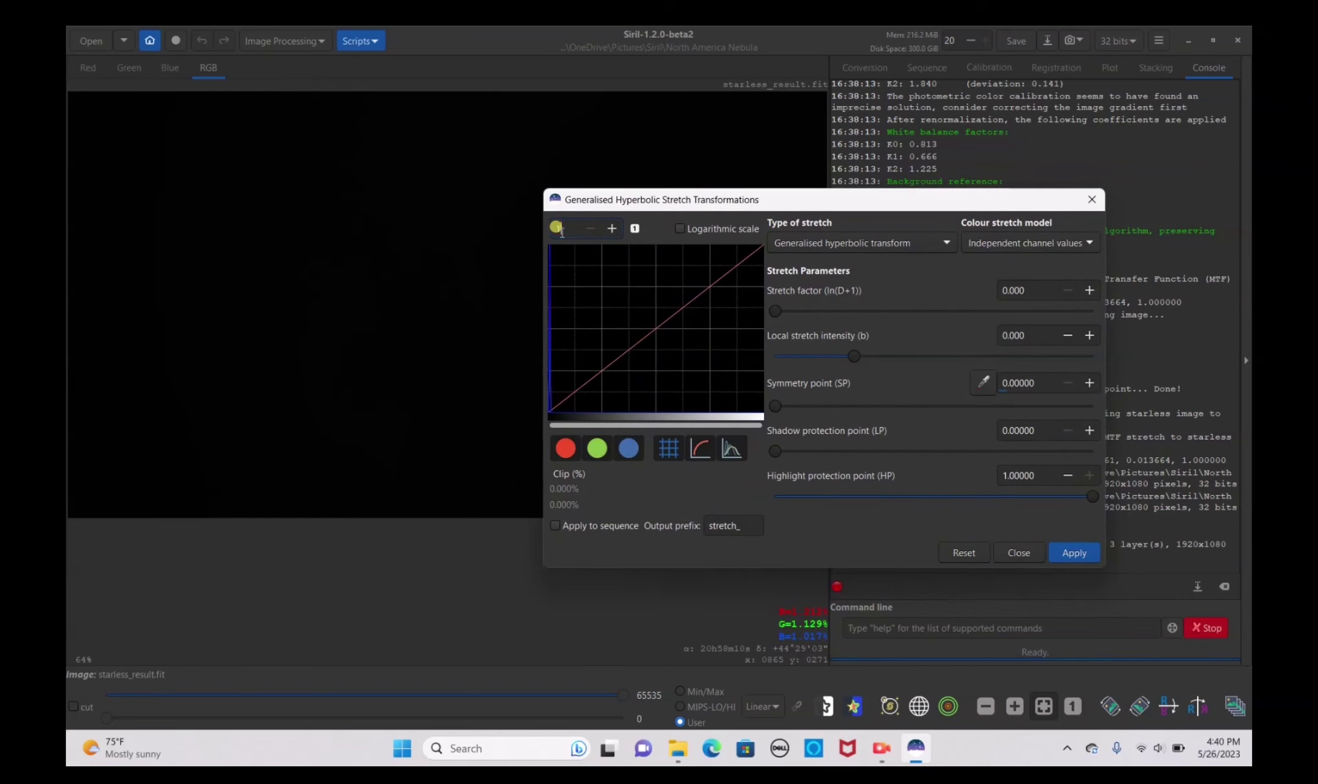
pyautogui.press('Return')
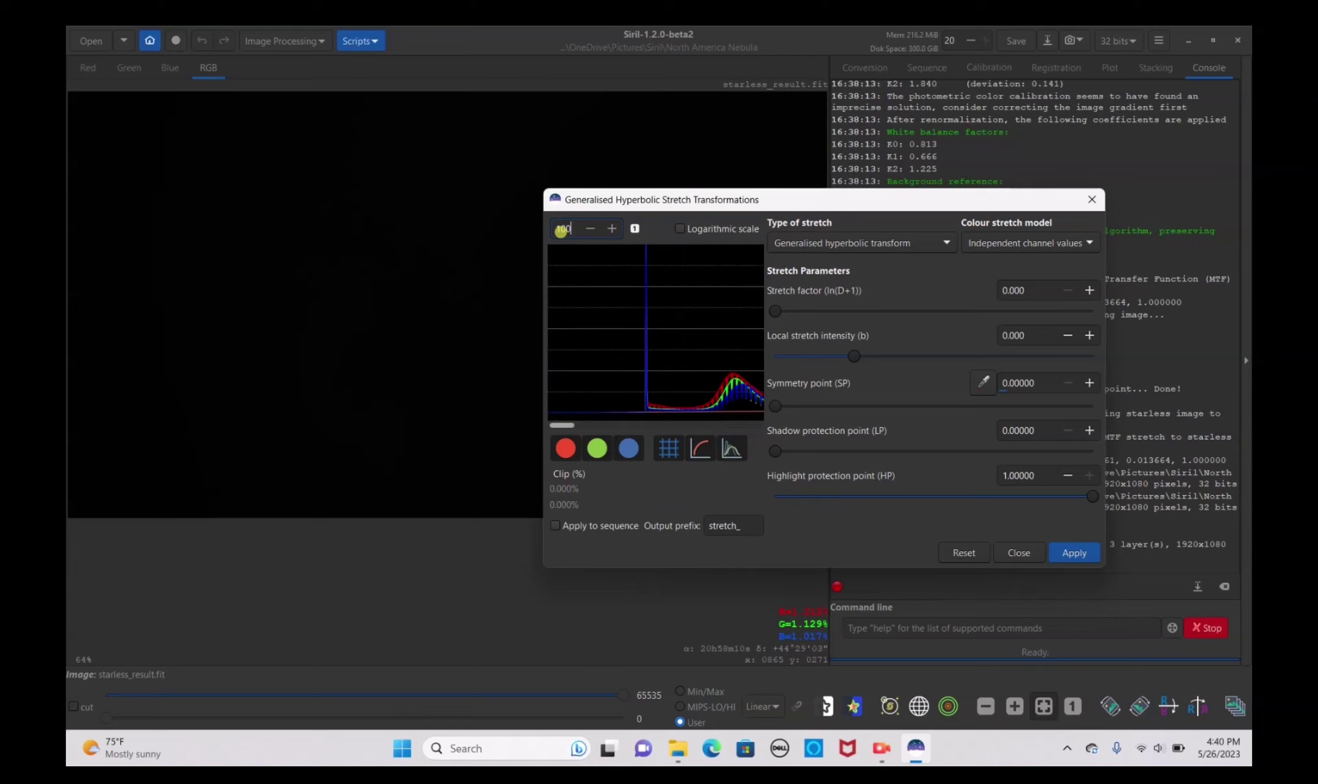
pyautogui.moveTo(562, 425); pyautogui.dragTo(568, 426)
pyautogui.moveTo(572, 427); pyautogui.dragTo(703, 421)
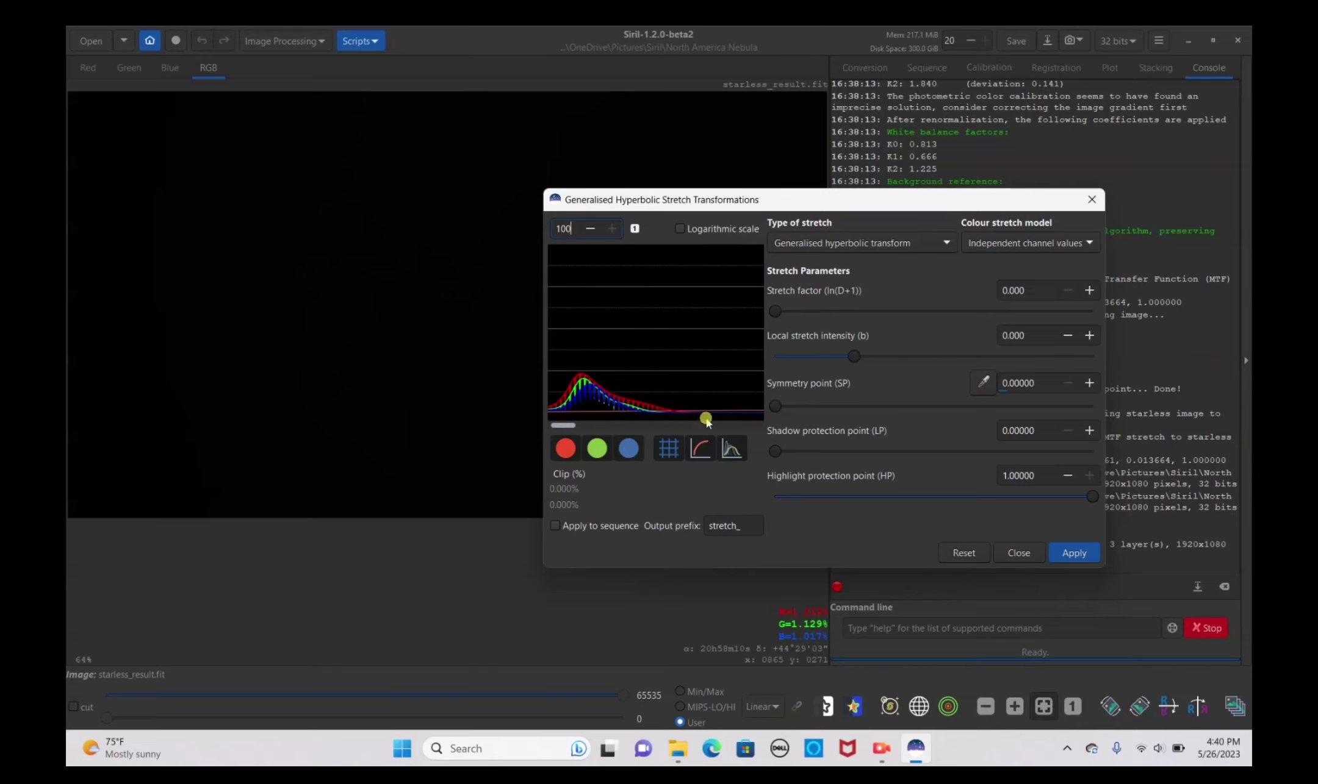
pyautogui.click(712, 413)
# - Set the stretch factor to 4.766 and apply the generalised hyperbolic stretch to the starless image
pyautogui.click(866, 305)
pyautogui.moveTo(869, 312); pyautogui.dragTo(961, 310)
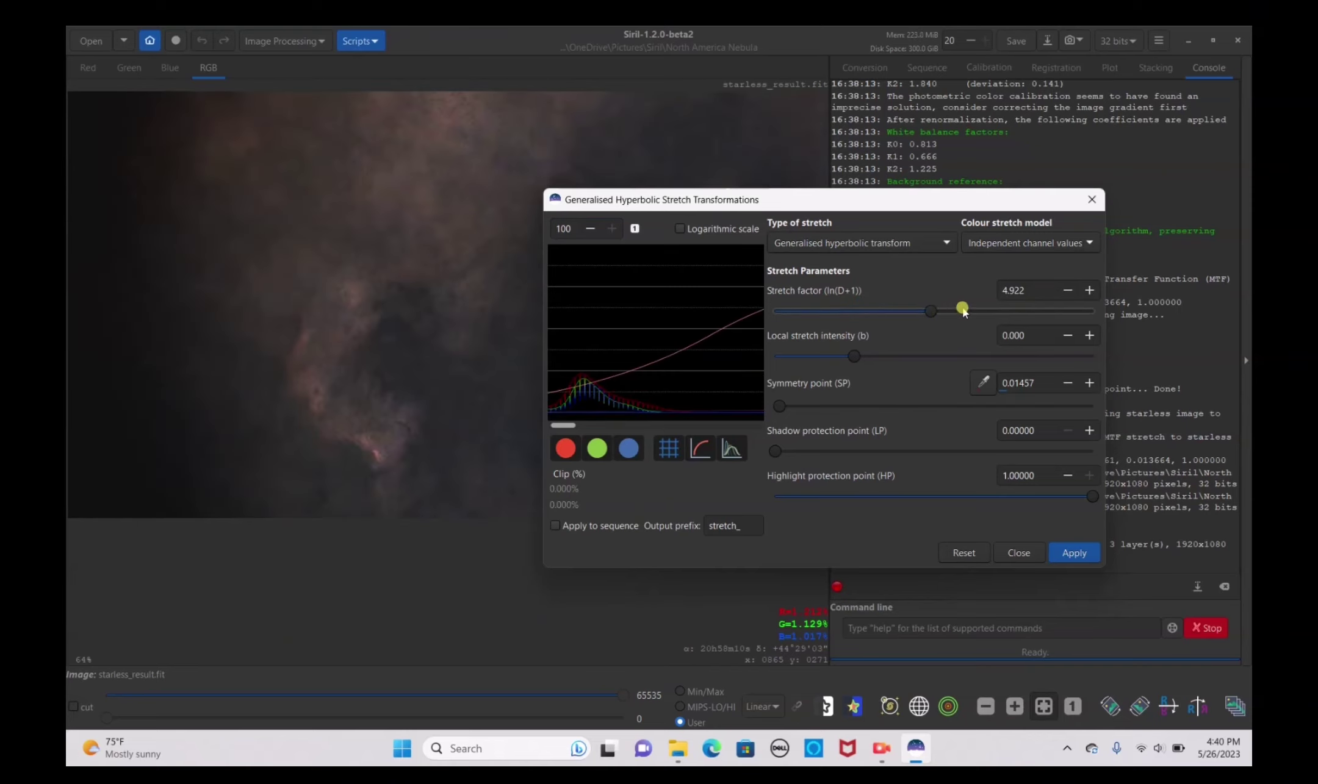
pyautogui.moveTo(906, 201); pyautogui.dragTo(1021, 162)
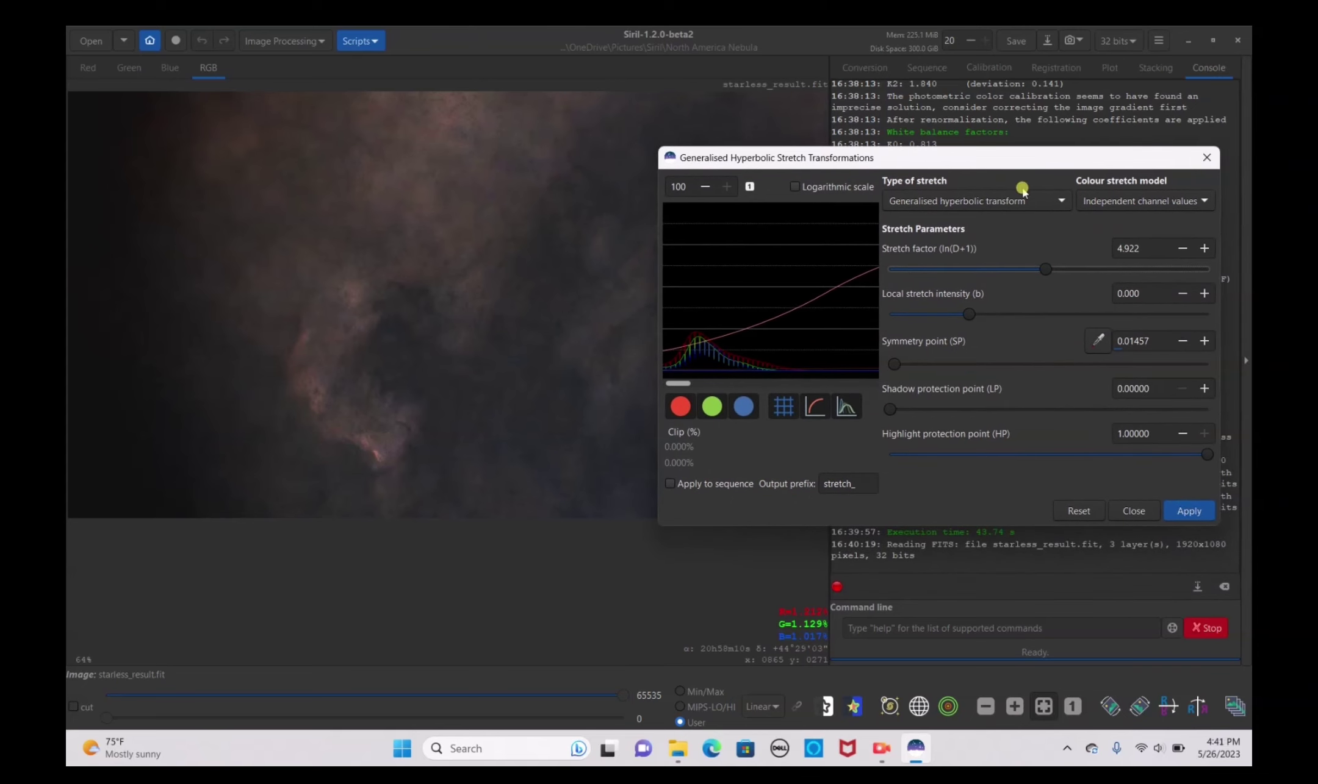
pyautogui.moveTo(1045, 269); pyautogui.dragTo(1040, 269)
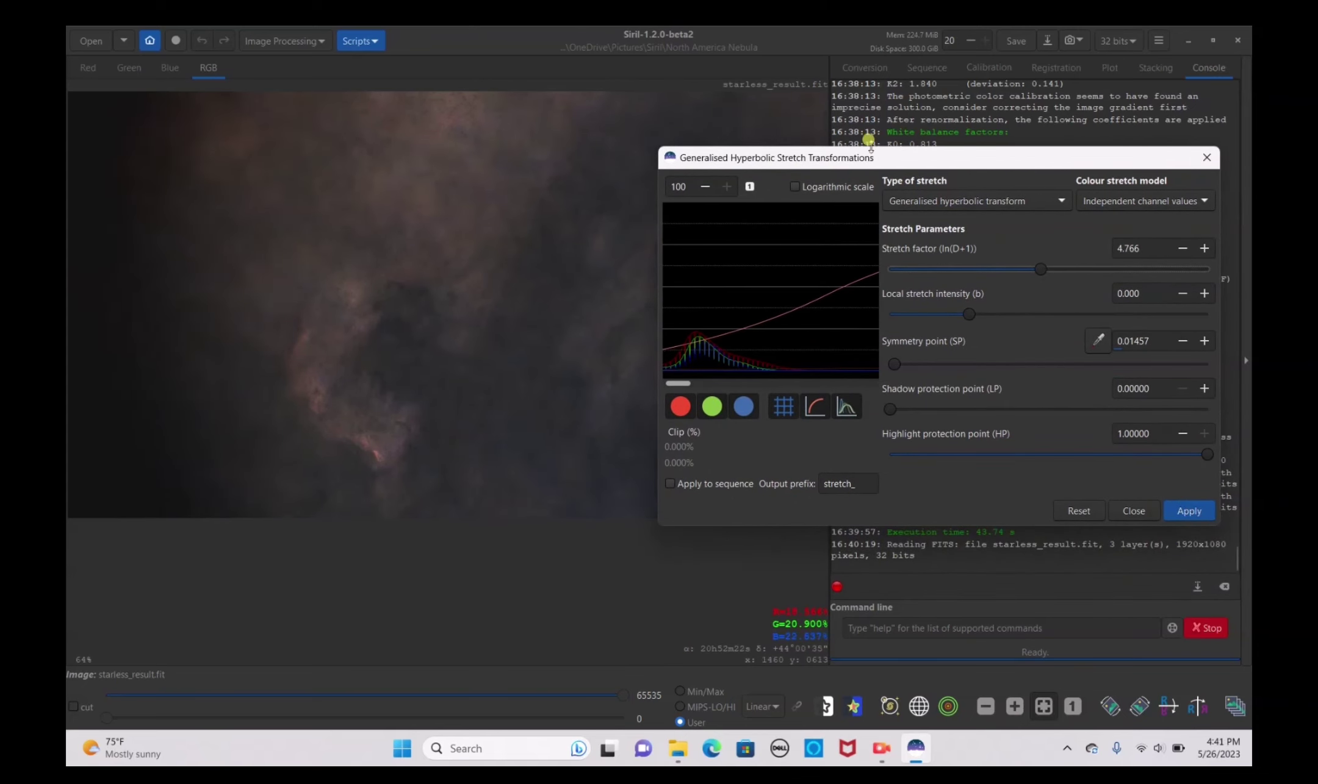
pyautogui.moveTo(871, 159)
pyautogui.mouseDown()
pyautogui.moveTo(809, 353)
pyautogui.moveTo(874, 248)
pyautogui.moveTo(869, 163)
pyautogui.mouseUp()
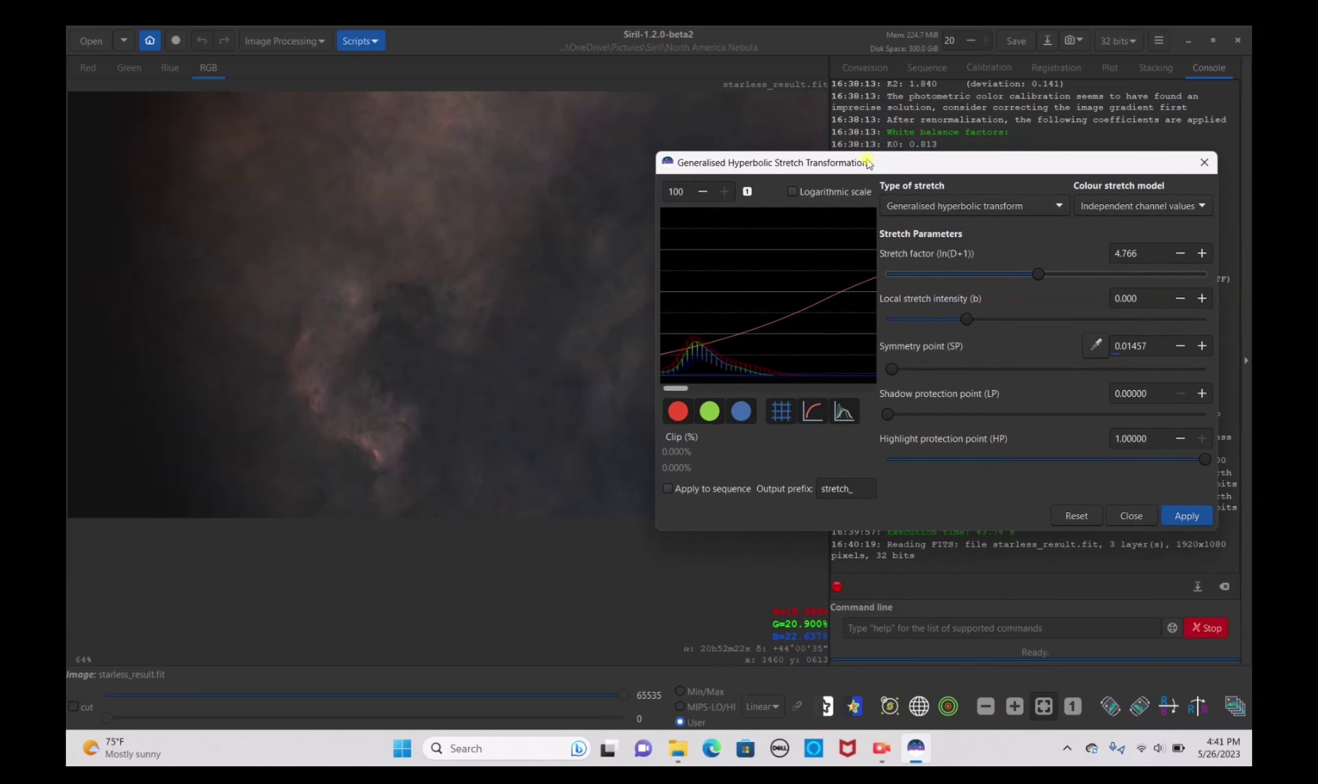
pyautogui.click(1185, 516)
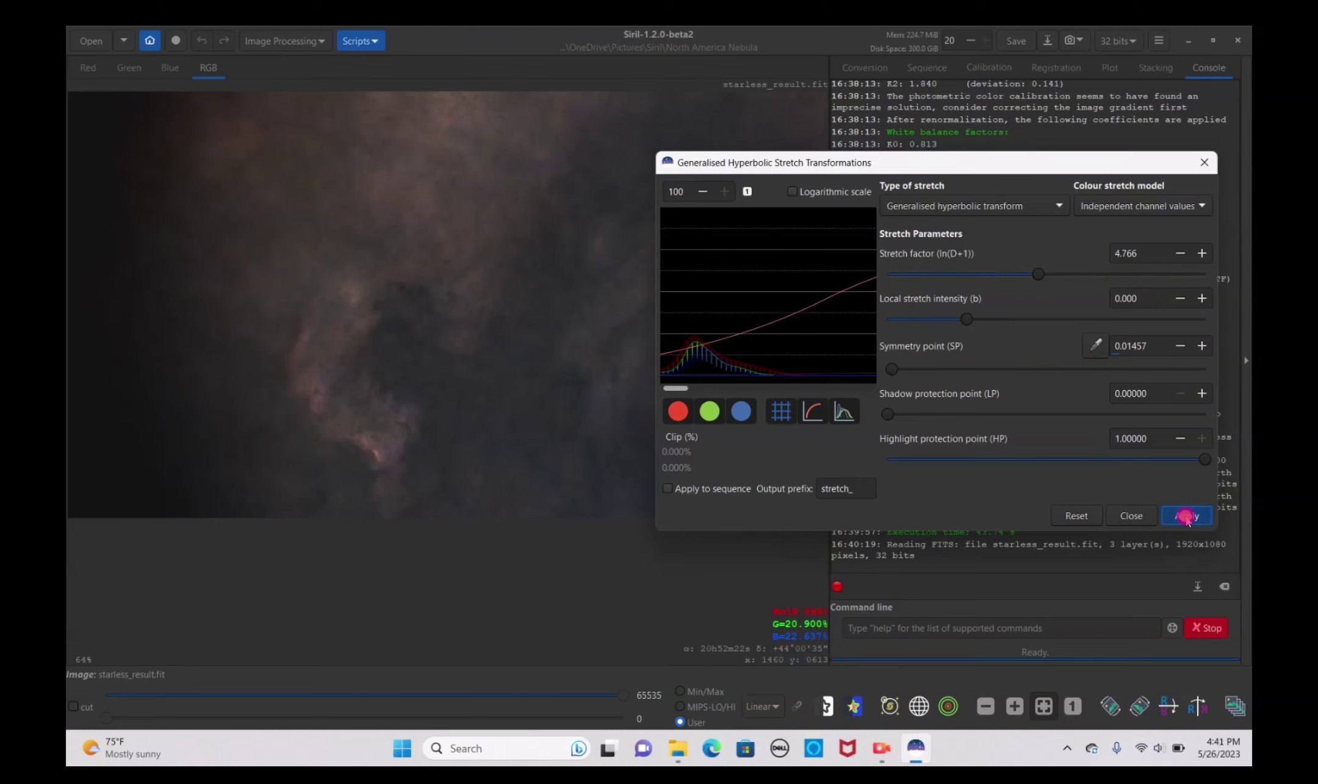
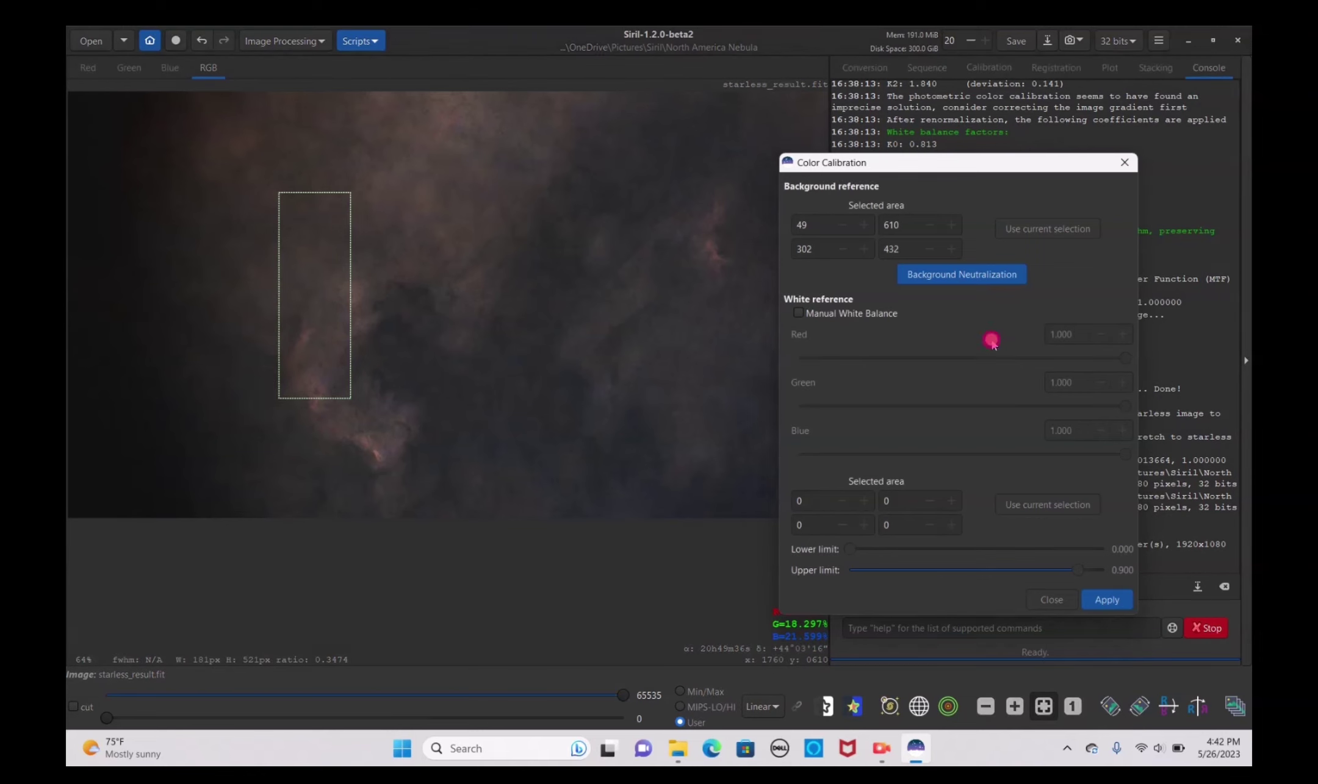
# - Use the selected 181 by 521 pixel nebula area as white reference, apply the color calibration and close it
pyautogui.click(1043, 505)
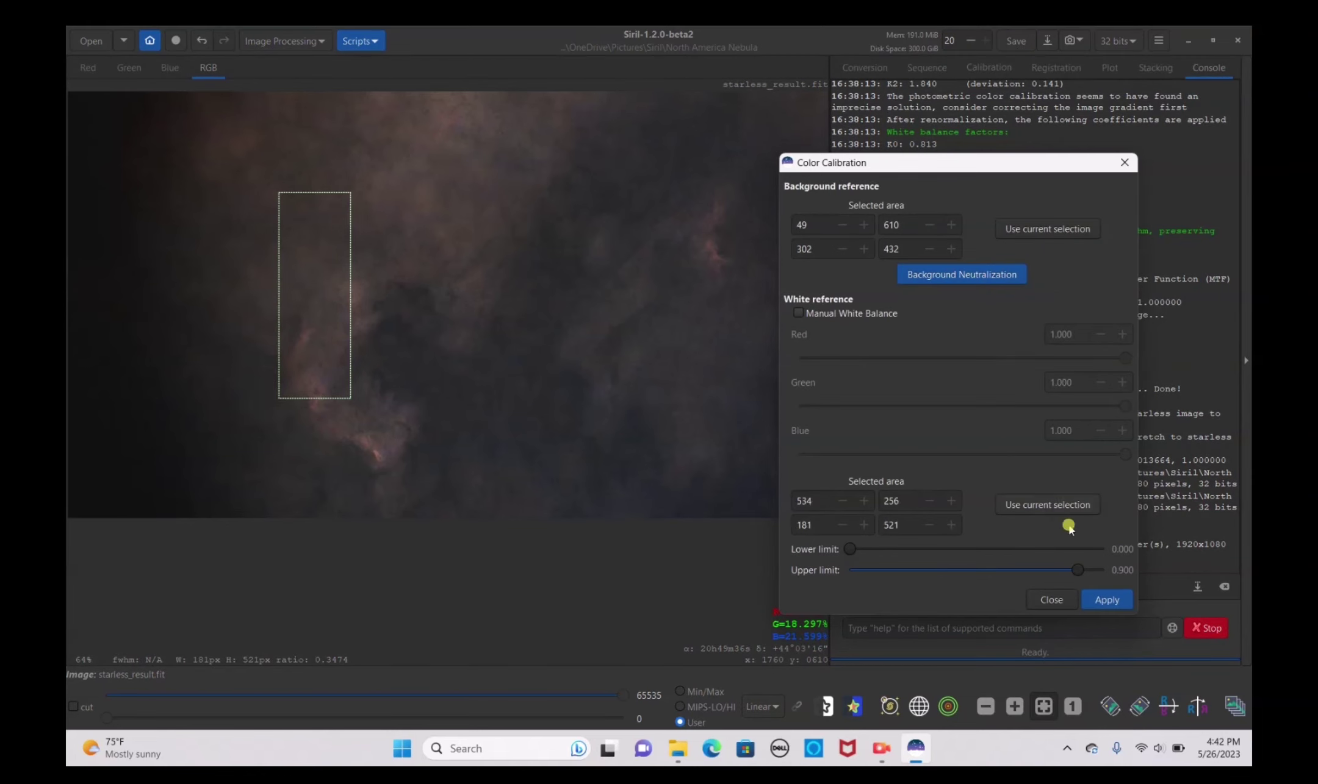
pyautogui.click(1119, 600)
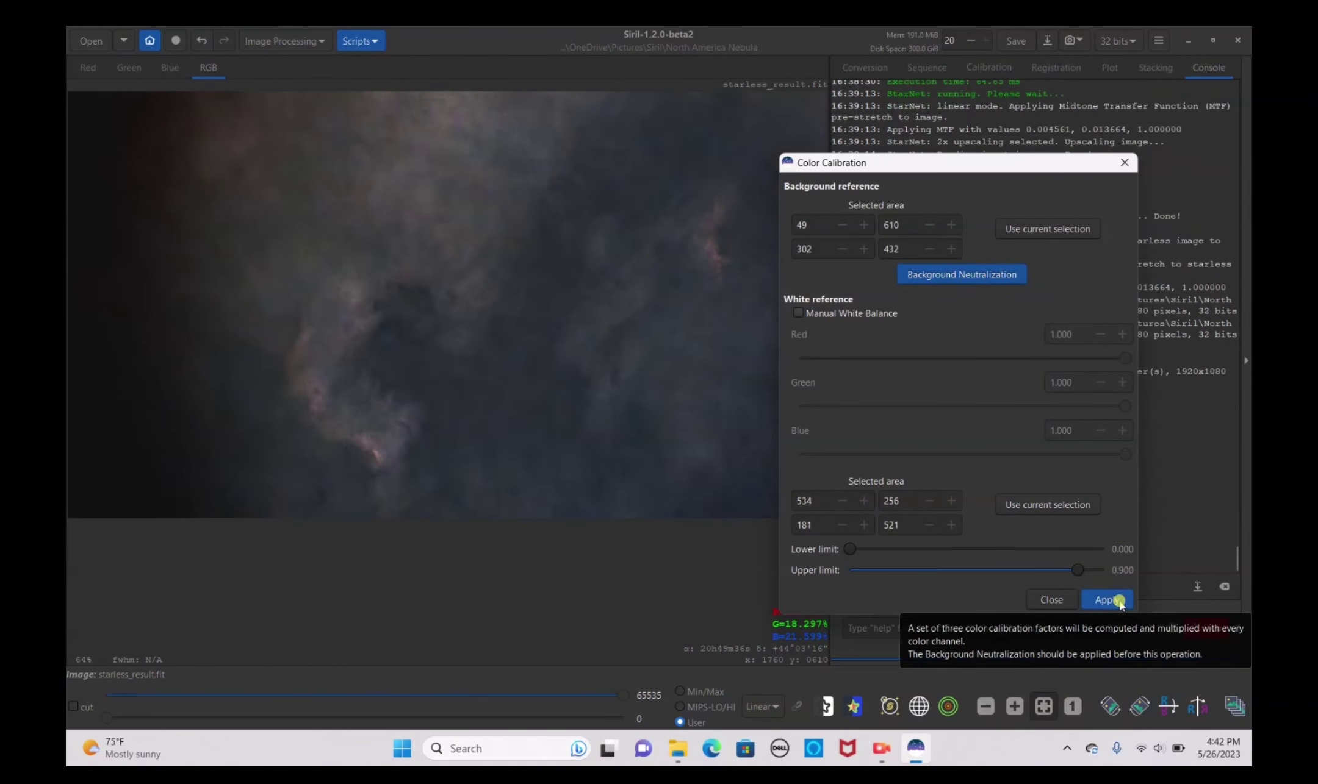
pyautogui.click(1055, 601)
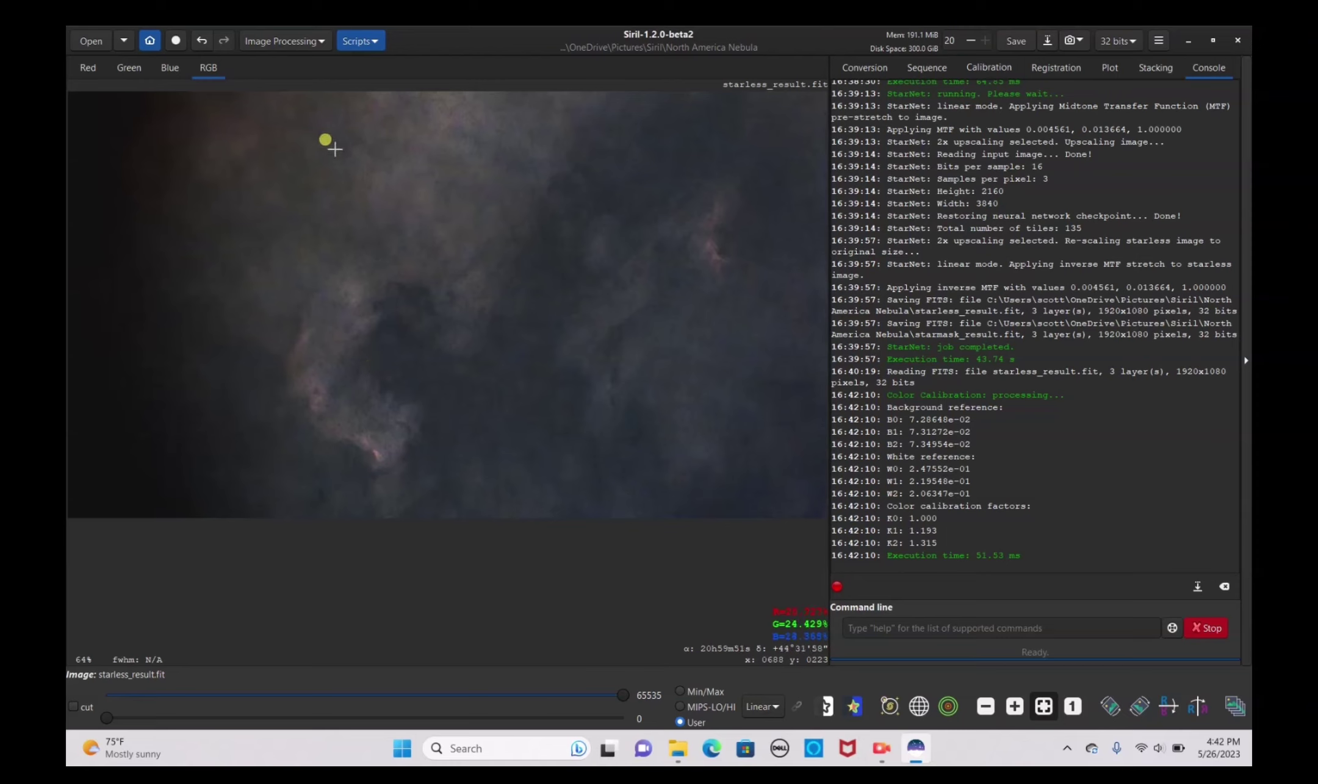
# - Increase the global color saturation with an amount of 0.97 and a background factor of 1.87, and apply it
pyautogui.click(316, 40)
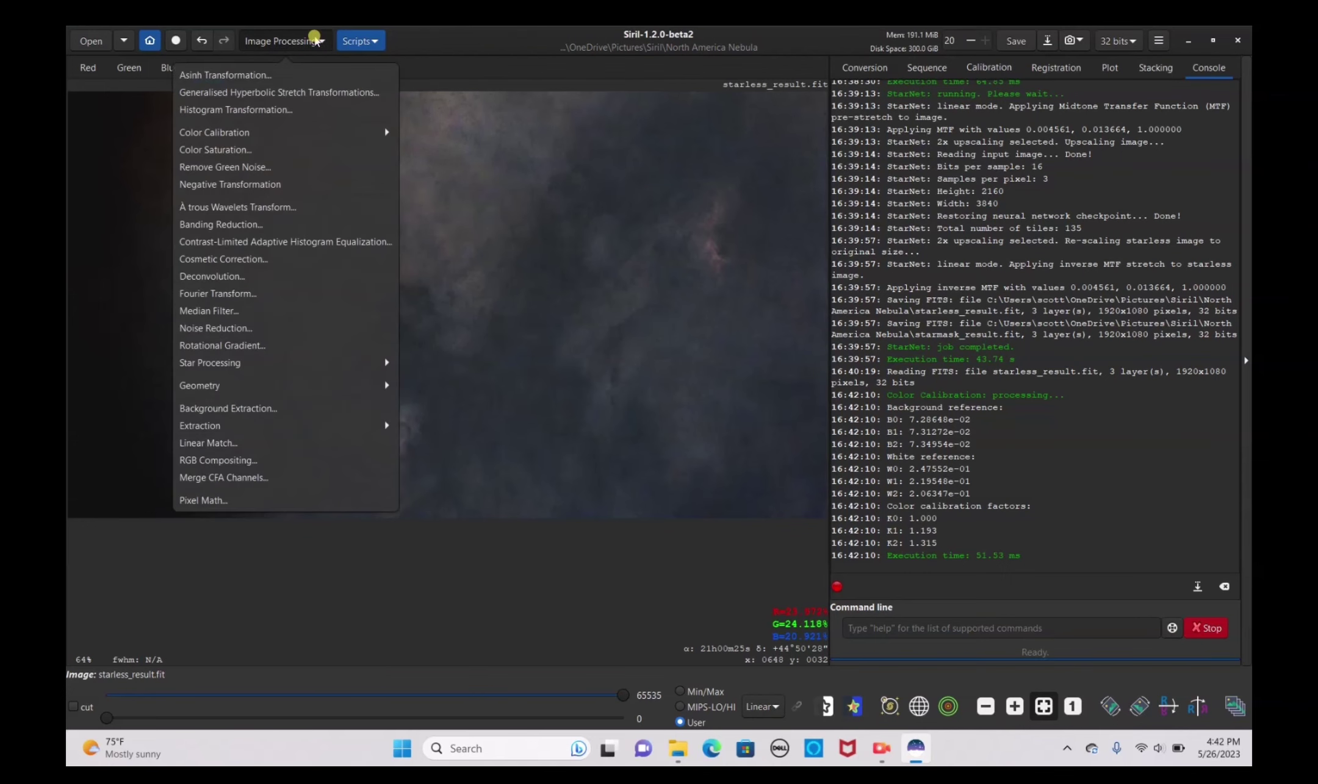
pyautogui.click(288, 150)
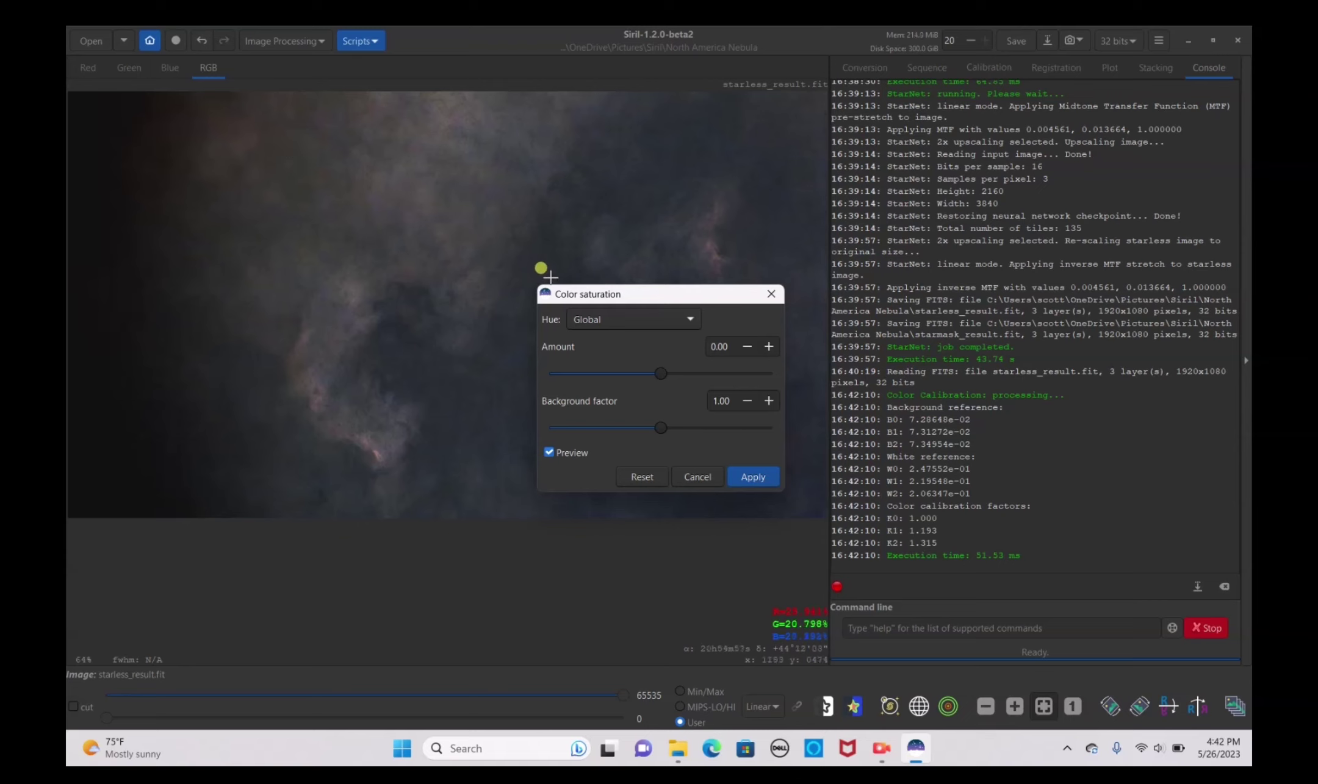
pyautogui.moveTo(565, 296); pyautogui.dragTo(863, 306)
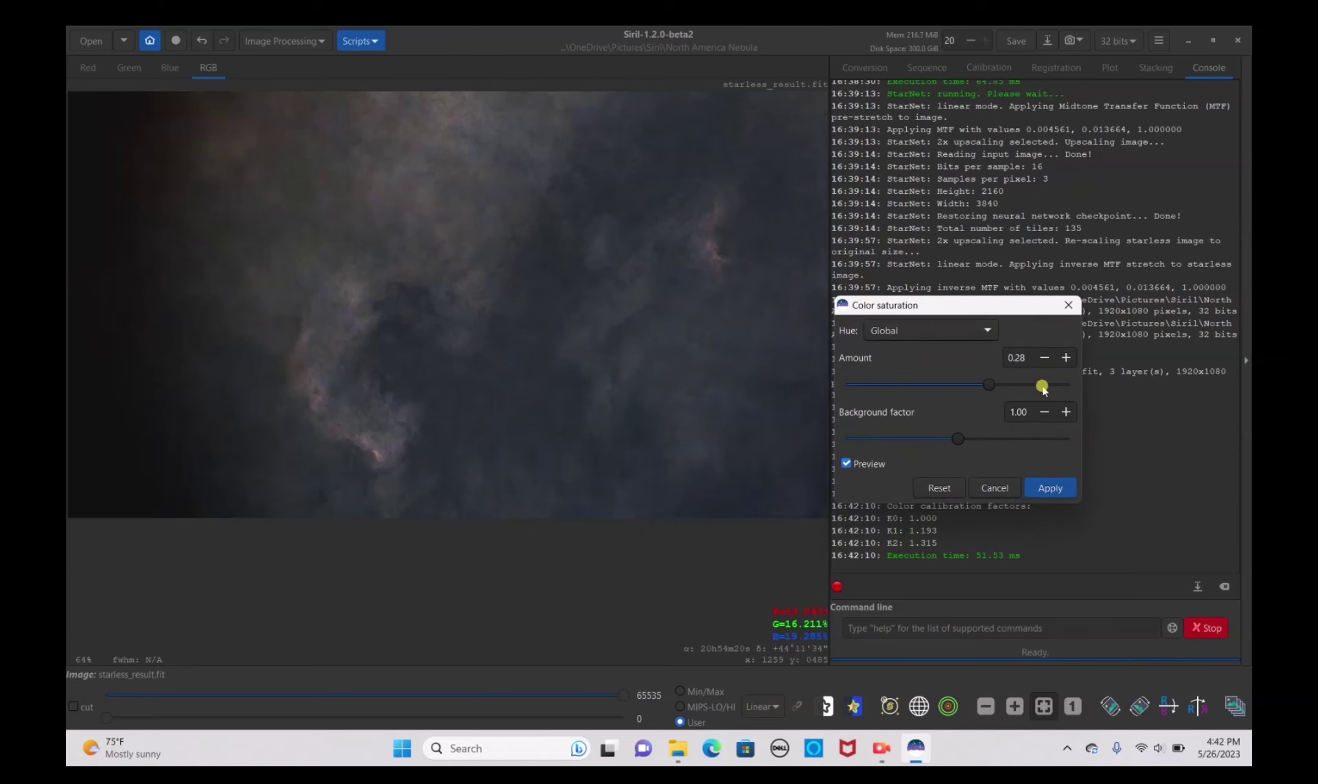
pyautogui.moveTo(1042, 388); pyautogui.dragTo(1060, 388)
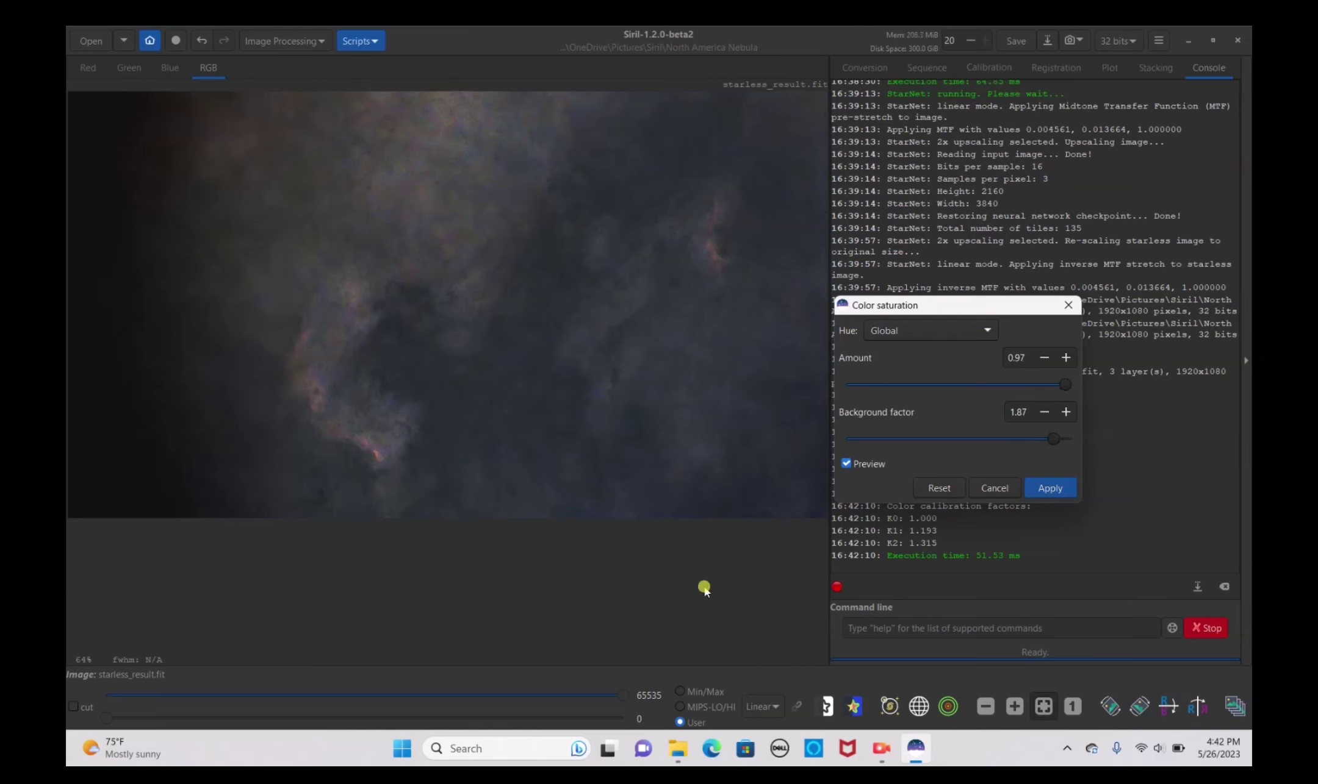
pyautogui.click(1065, 491)
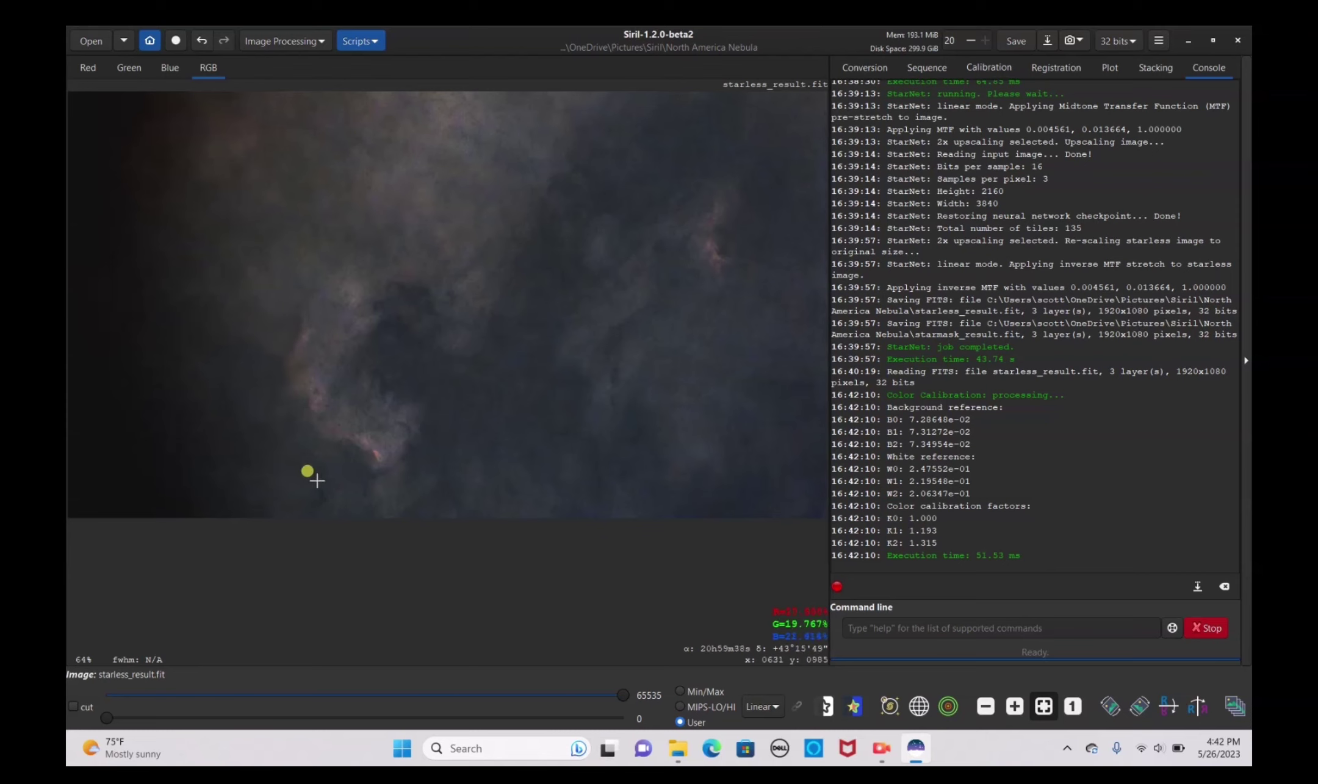
# - Neutralize the background in color calibration using a 416 by 411 pixel reference area in the dark lower-left sky
pyautogui.click(306, 43)
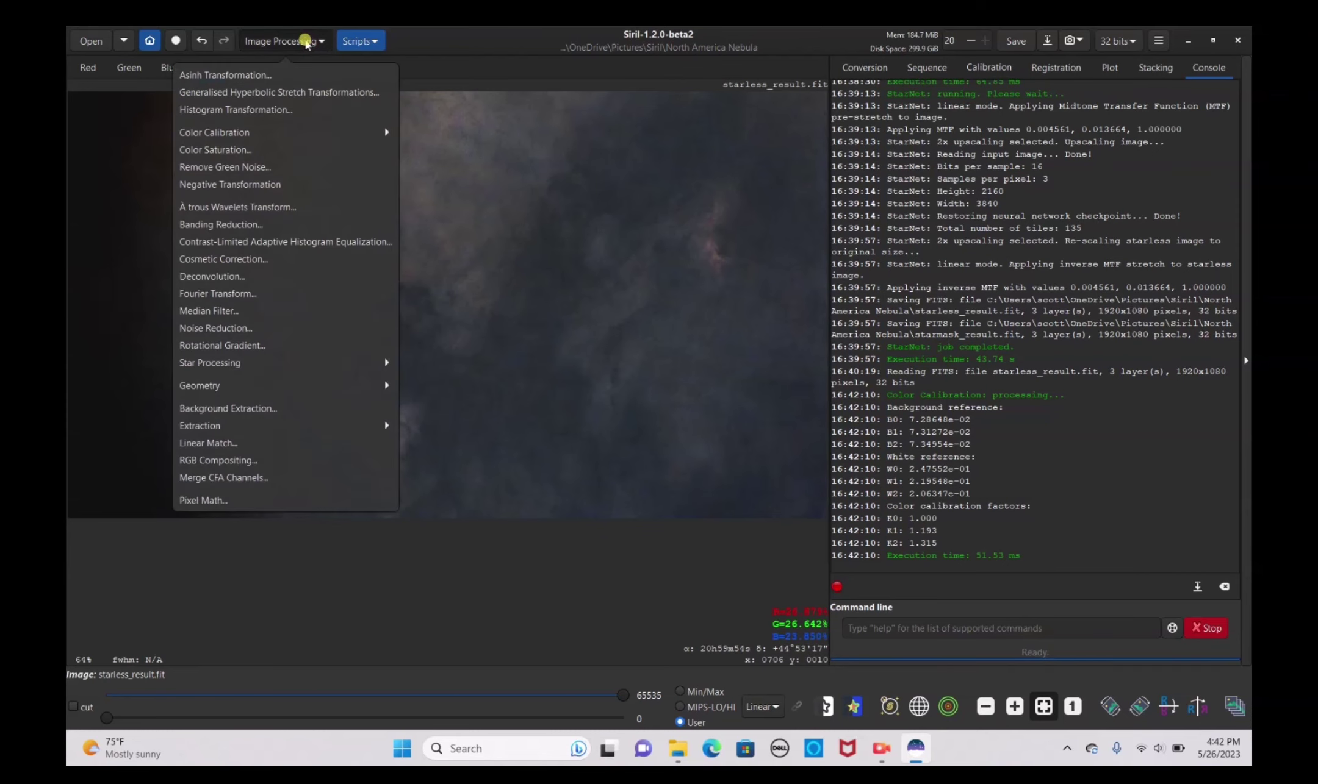
pyautogui.click(255, 132)
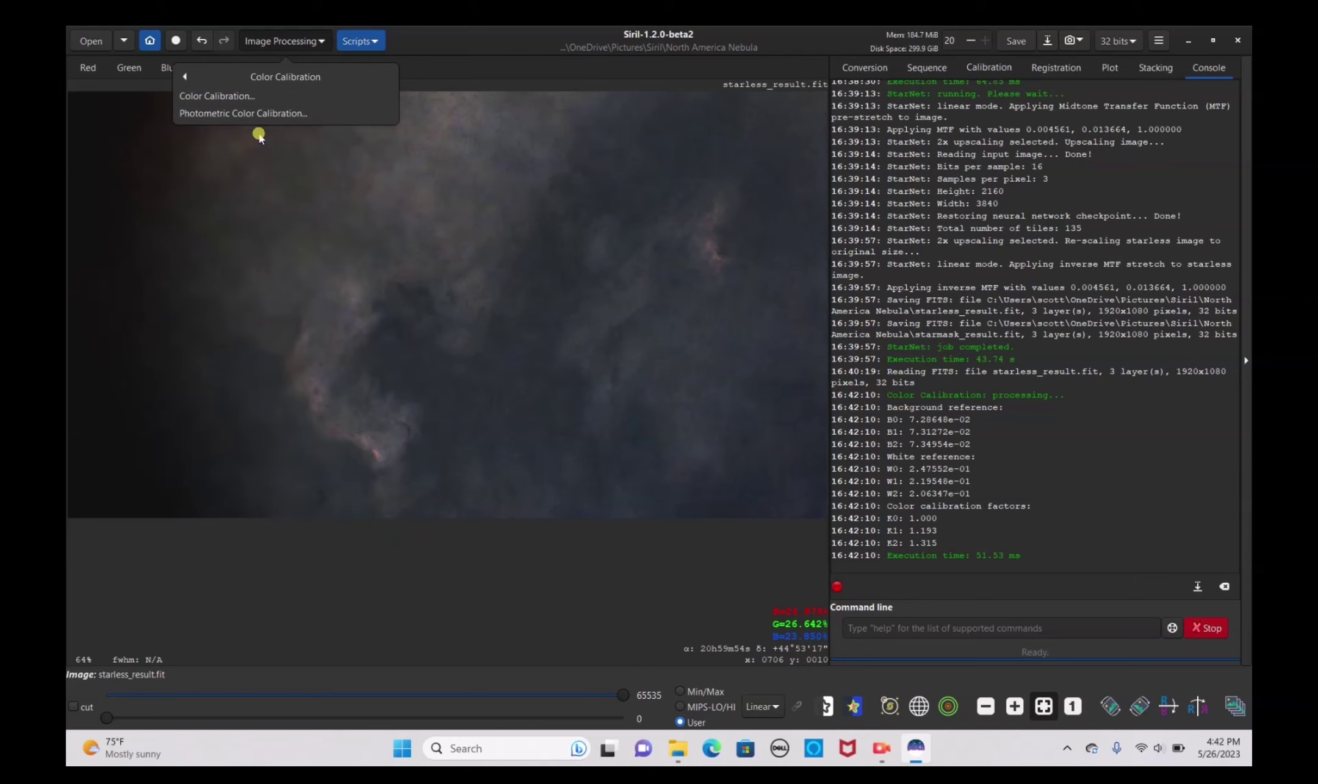
pyautogui.click(257, 100)
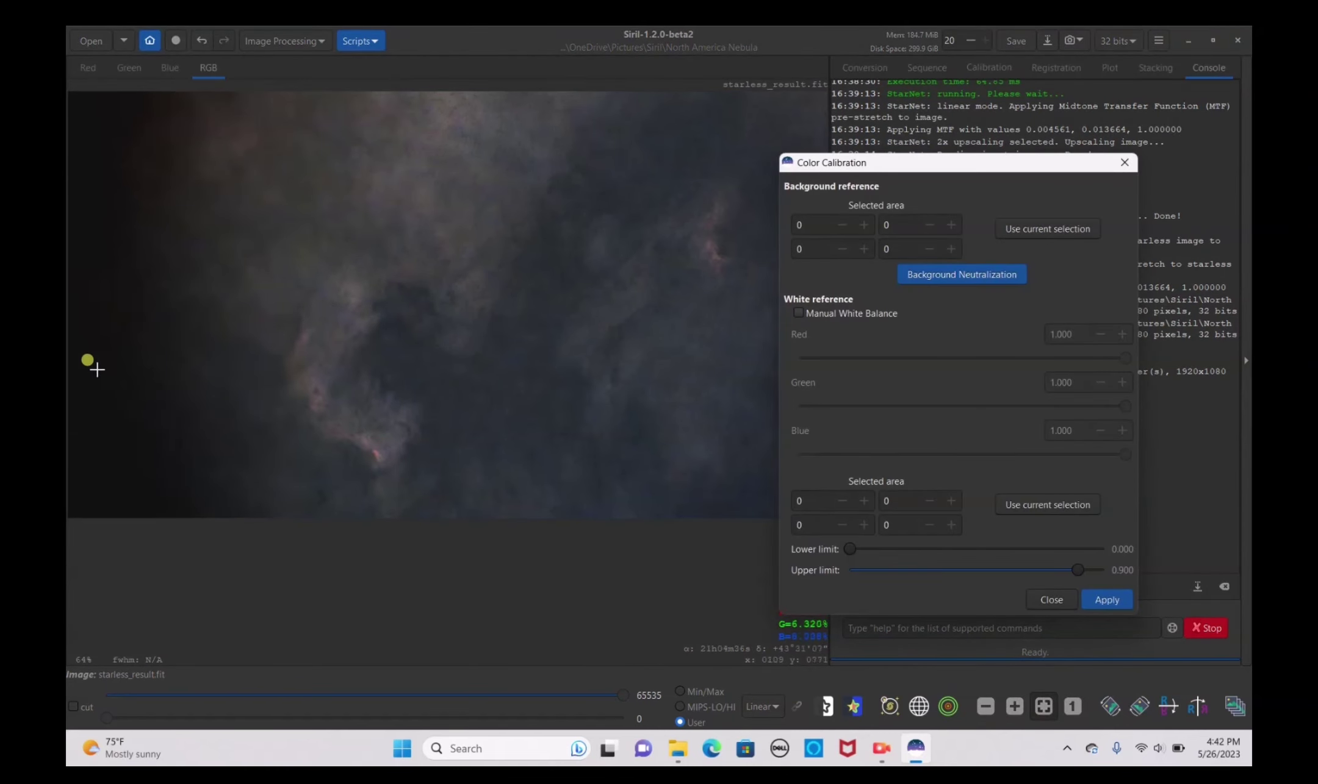
pyautogui.moveTo(92, 355); pyautogui.dragTo(256, 518)
pyautogui.click(1010, 273)
pyautogui.click(1026, 236)
pyautogui.click(1002, 269)
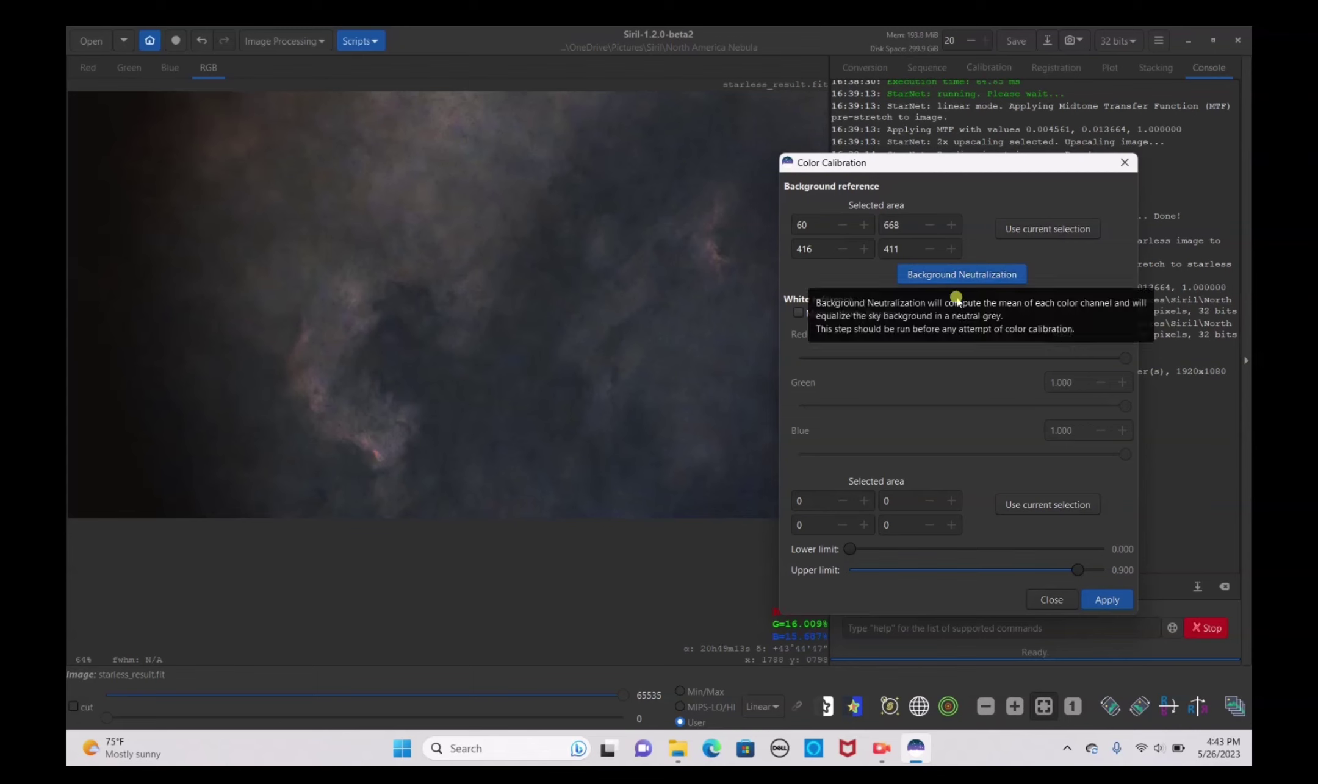
# - Set a 99 by 194 pixel area on the bright nebula ridge as white reference and apply the color calibration
pyautogui.moveTo(298, 311); pyautogui.dragTo(339, 387)
pyautogui.click(1018, 505)
pyautogui.click(1096, 601)
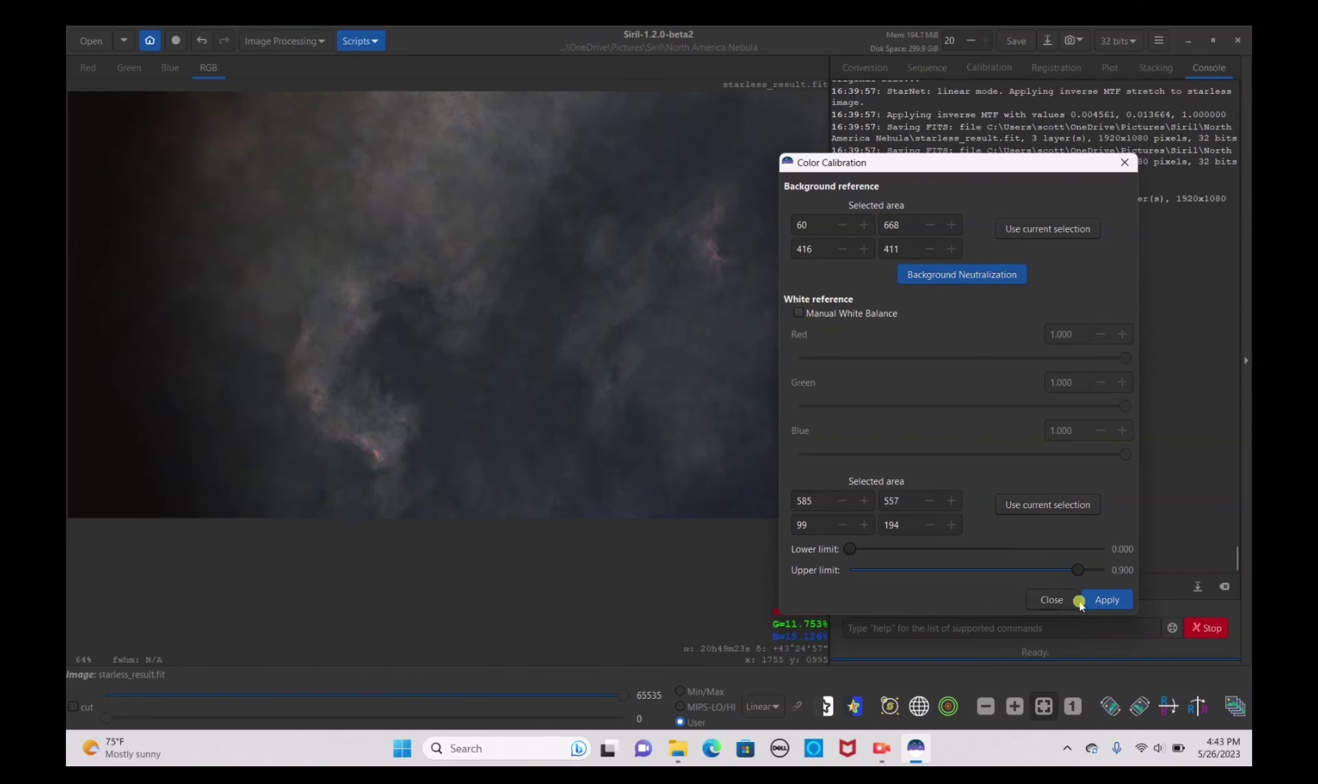
# - Close color calibration, increase the global color saturation with an amount of 0.31, and save the starless image
pyautogui.click(1051, 601)
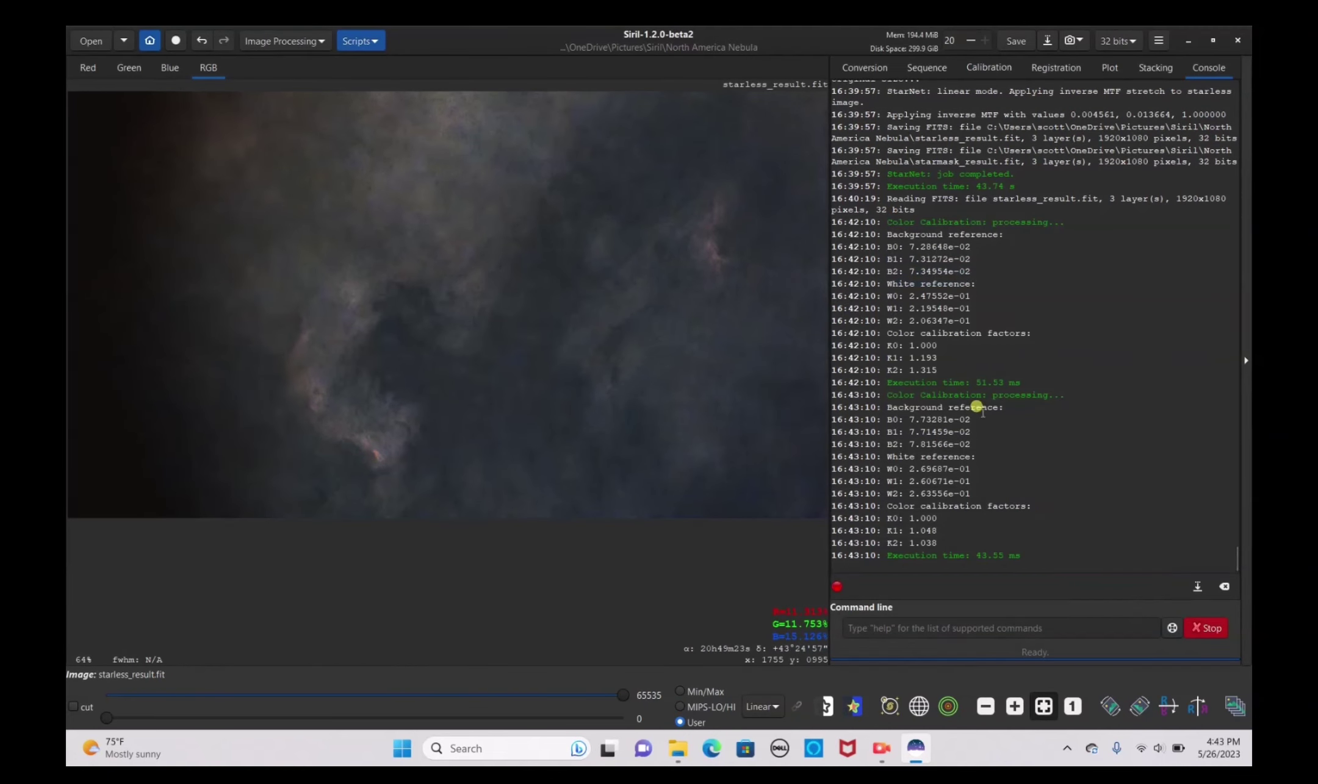
pyautogui.click(313, 42)
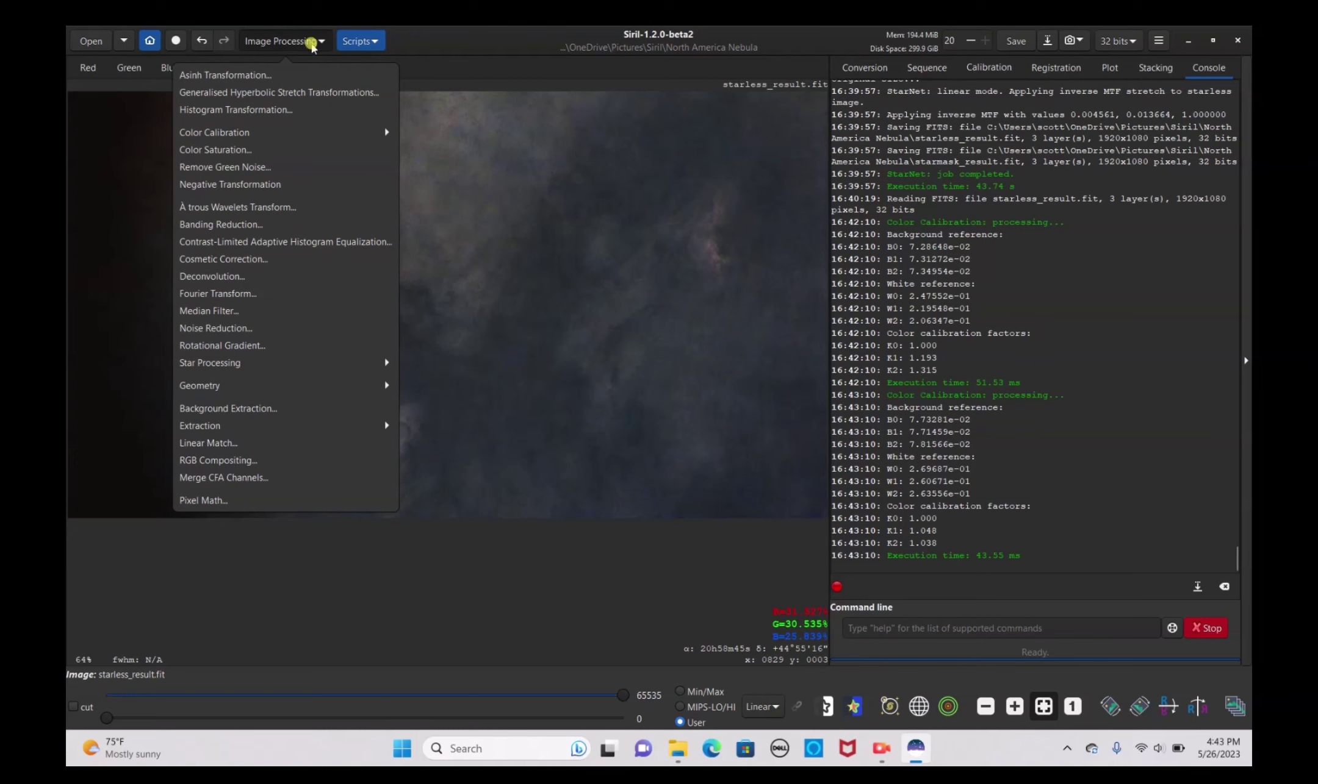
pyautogui.click(230, 148)
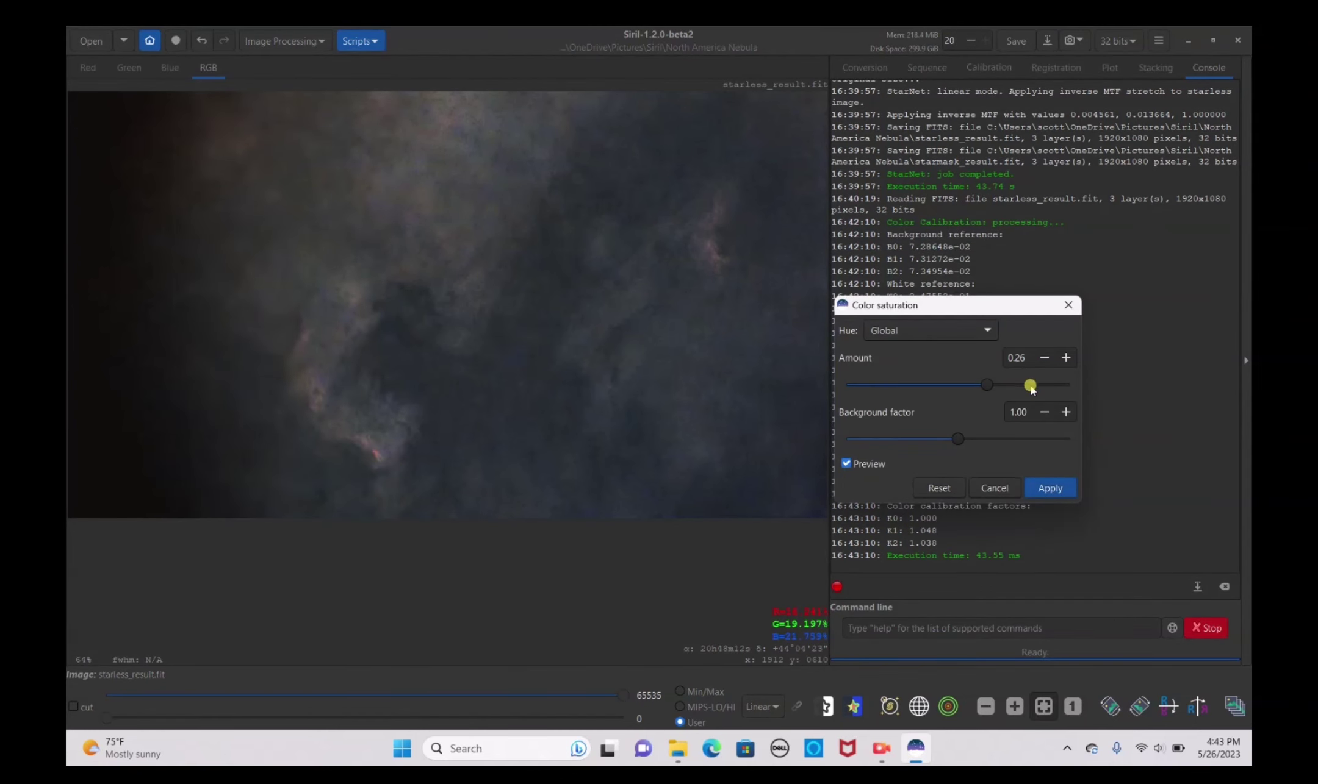
pyautogui.click(999, 384)
pyautogui.moveTo(1000, 385); pyautogui.dragTo(1063, 383)
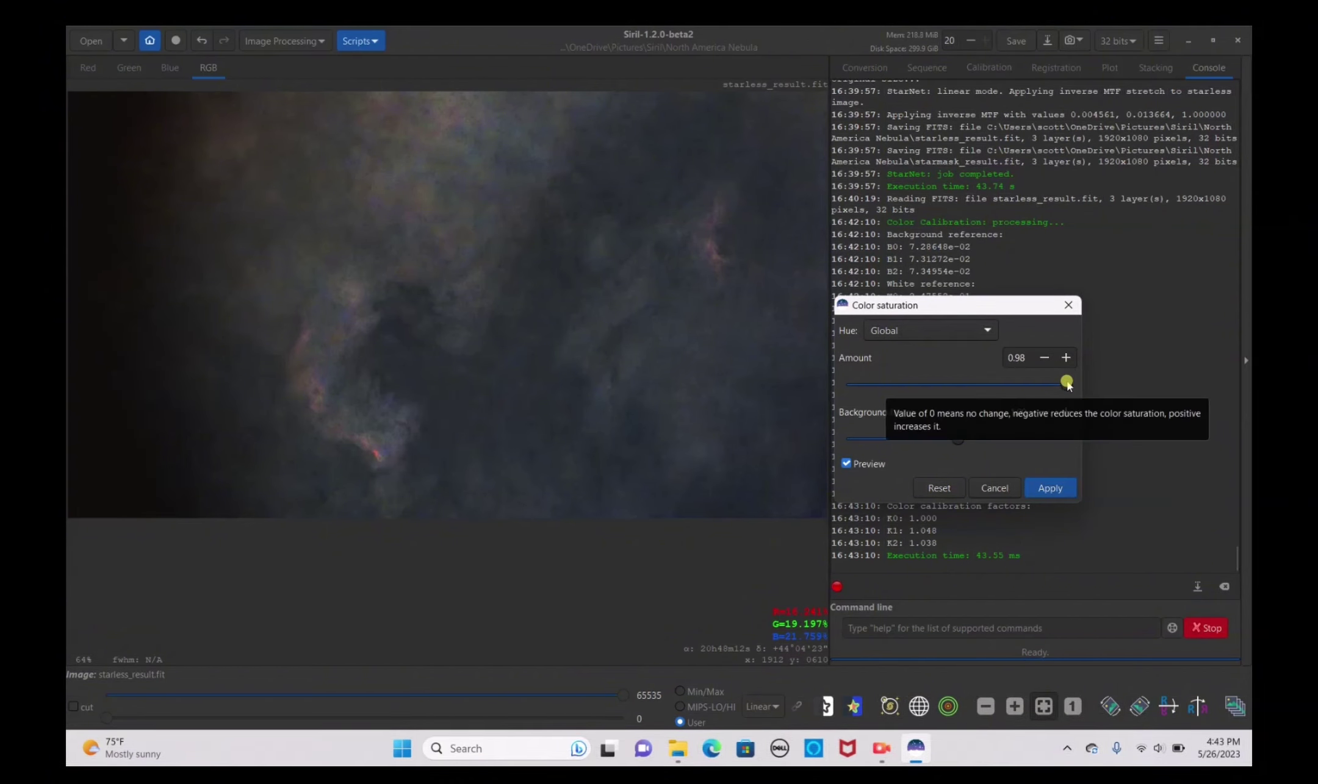
pyautogui.click(1025, 383)
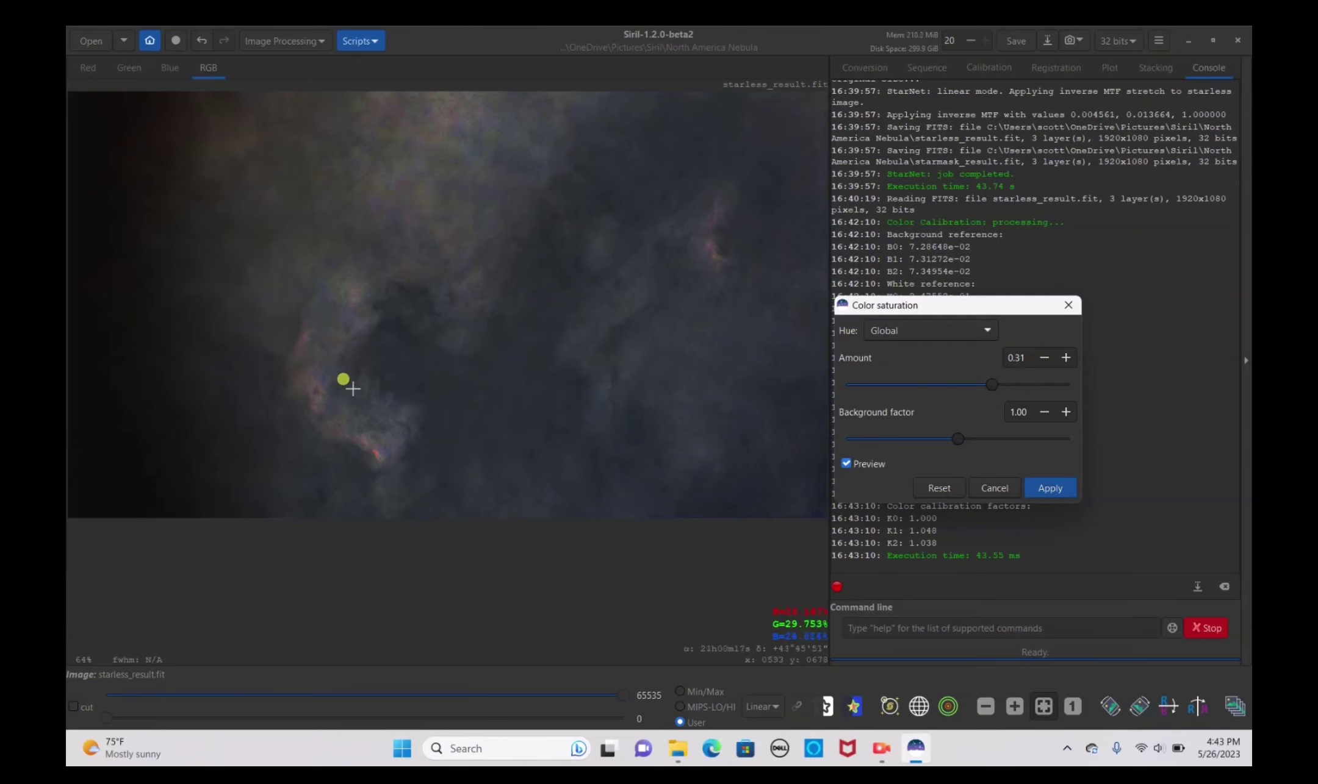
pyautogui.click(1037, 486)
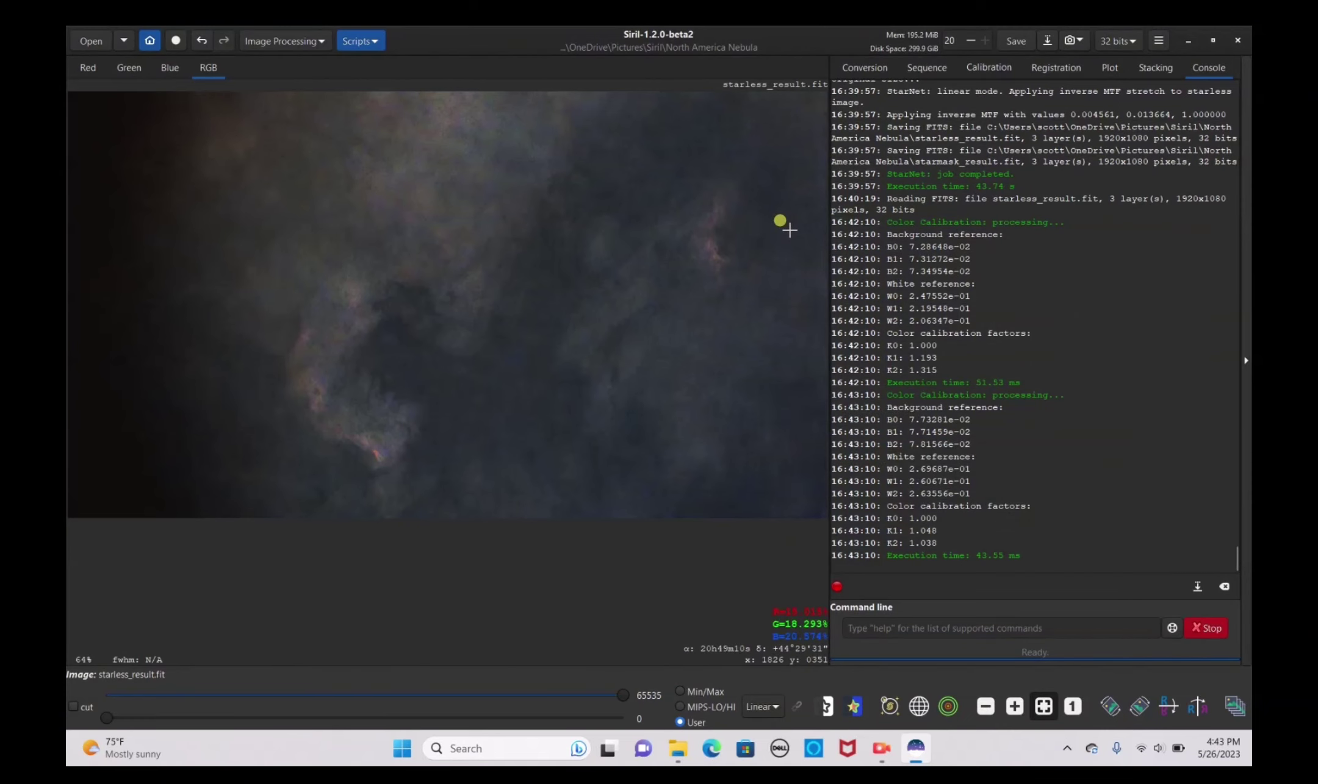
pyautogui.click(1023, 41)
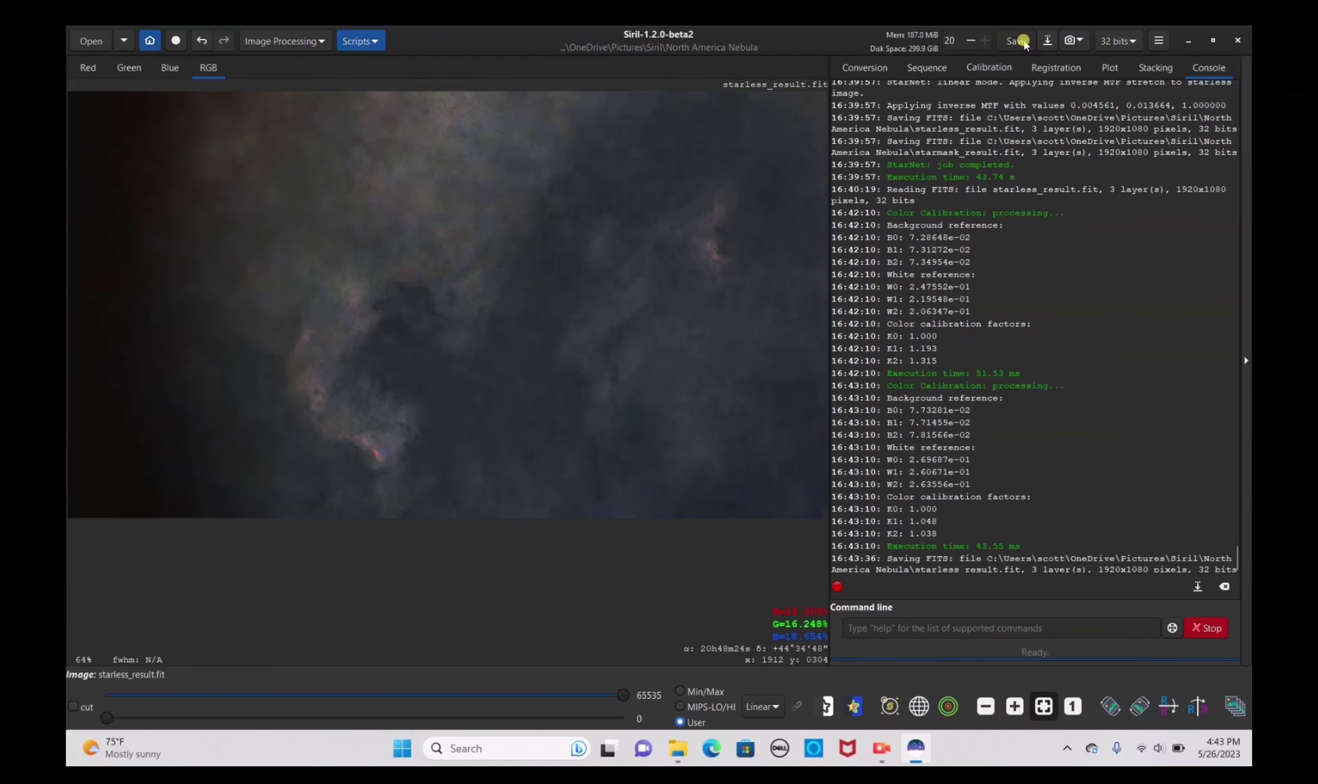
# - Start a Star Recomposition with starless_result.fit as the background image and starmask_result.fit as the star image
pyautogui.click(281, 44)
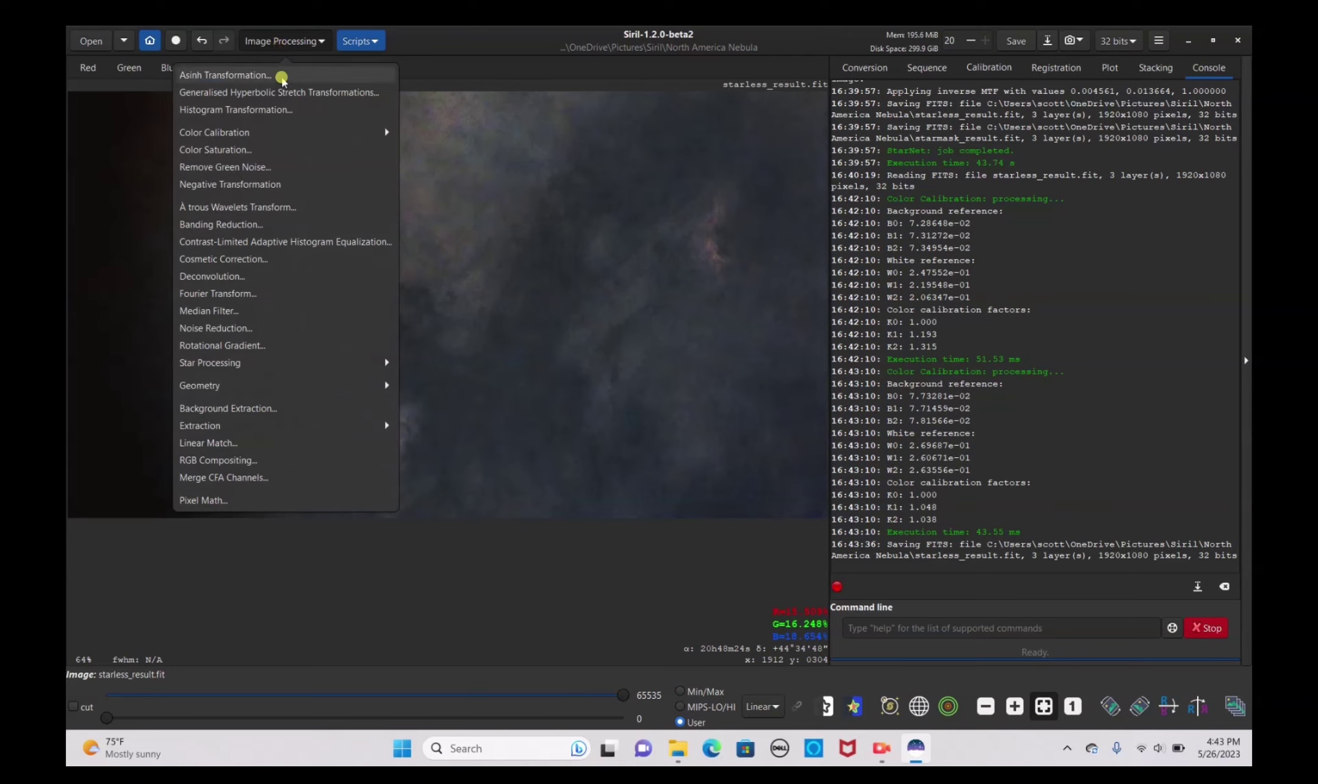
pyautogui.click(236, 364)
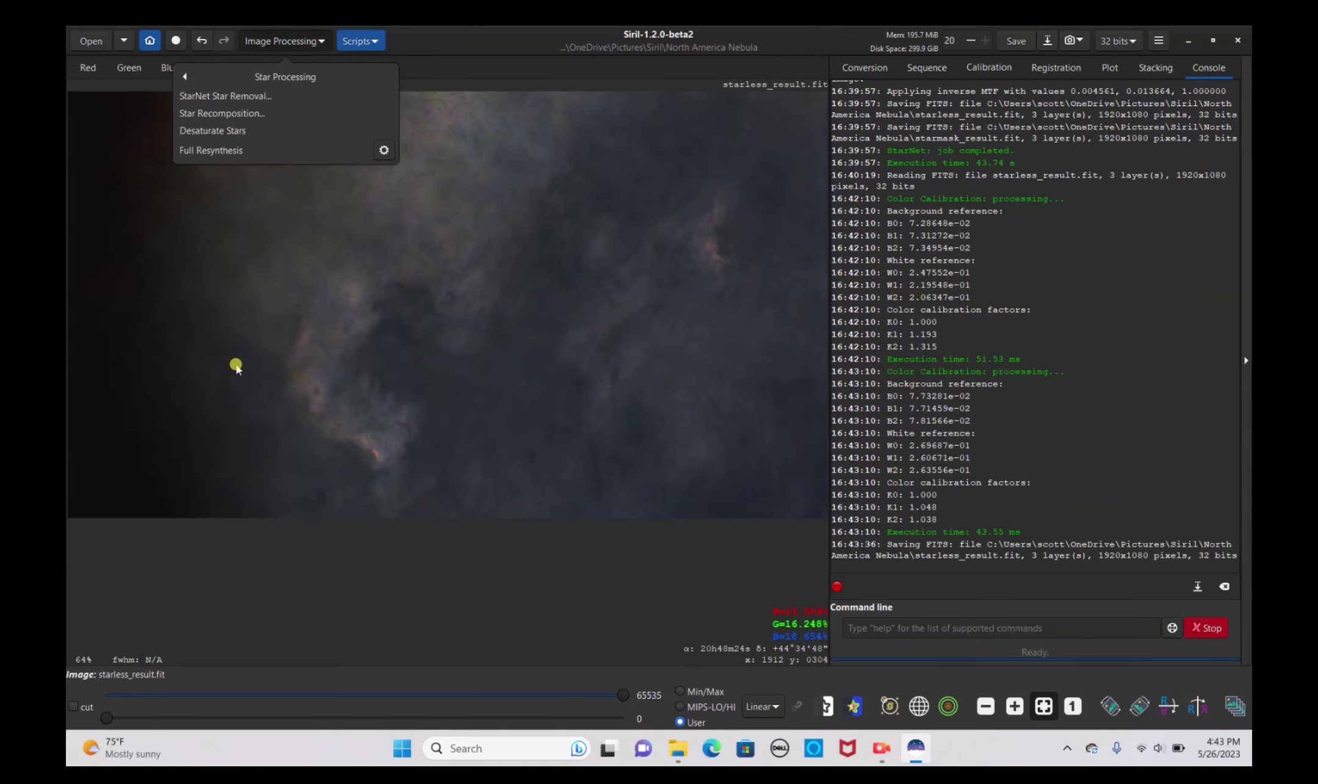
pyautogui.click(247, 115)
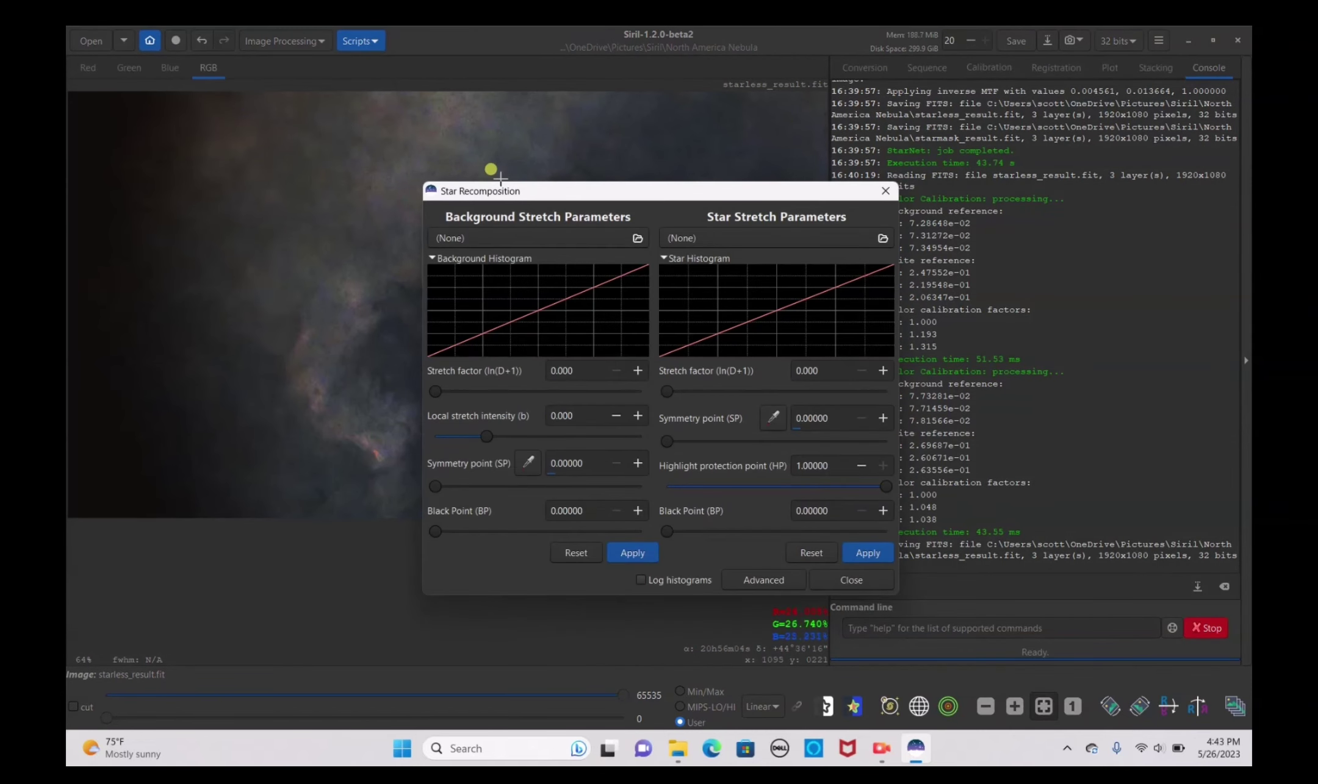
pyautogui.moveTo(498, 185); pyautogui.dragTo(746, 168)
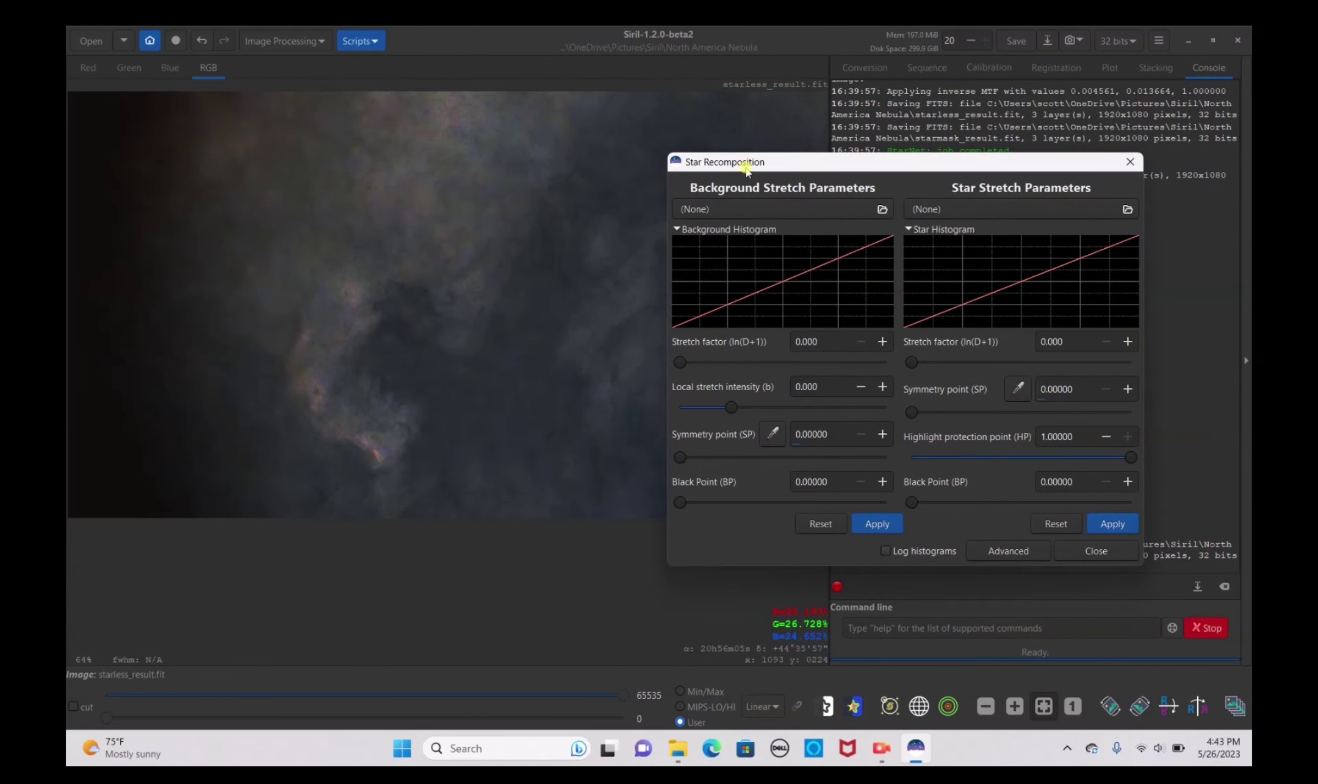
pyautogui.click(864, 205)
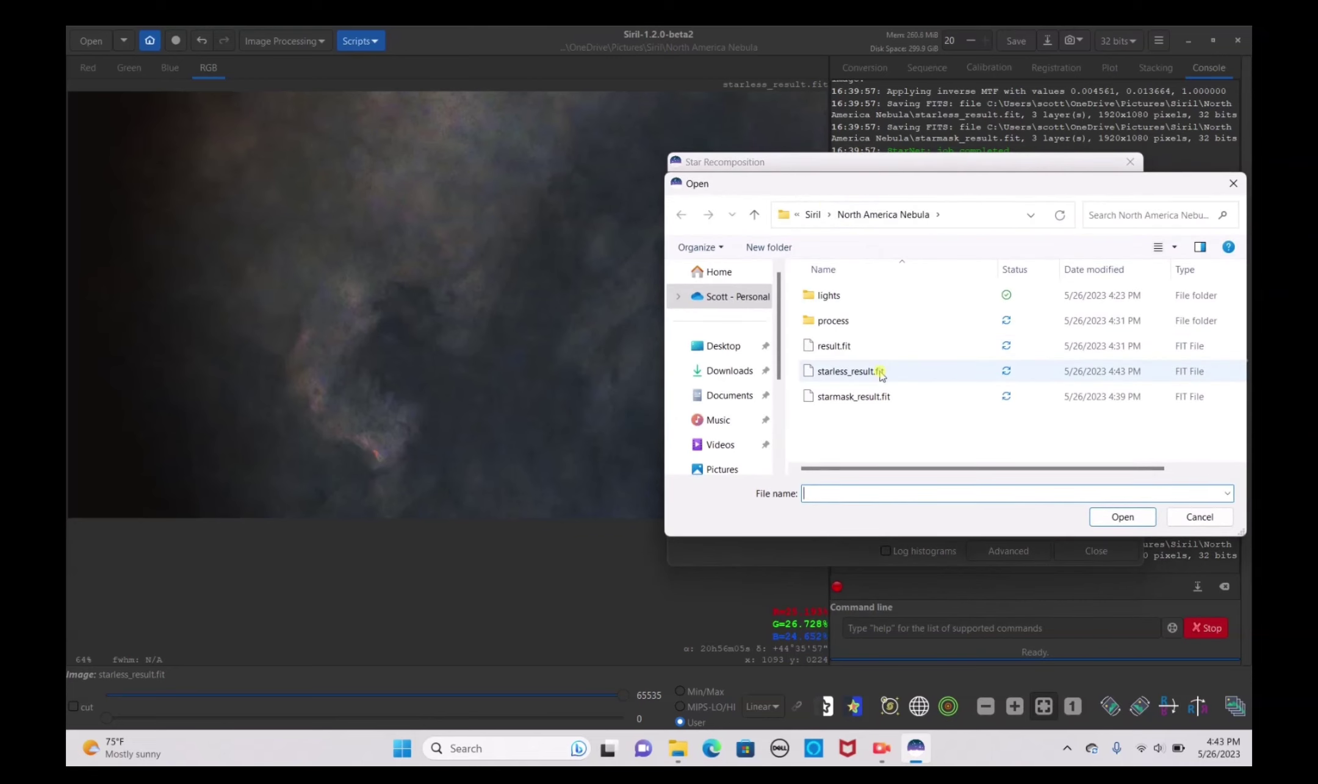
pyautogui.click(881, 374)
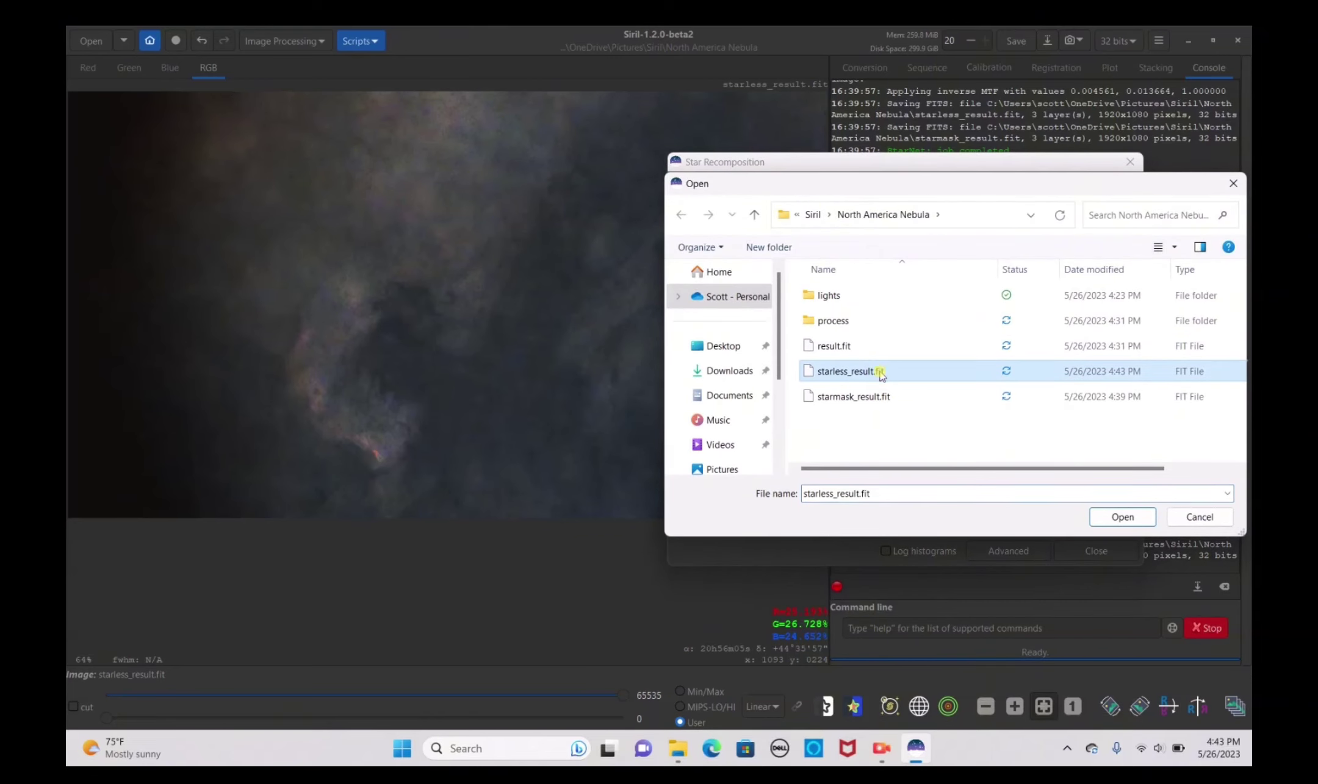
pyautogui.click(1130, 517)
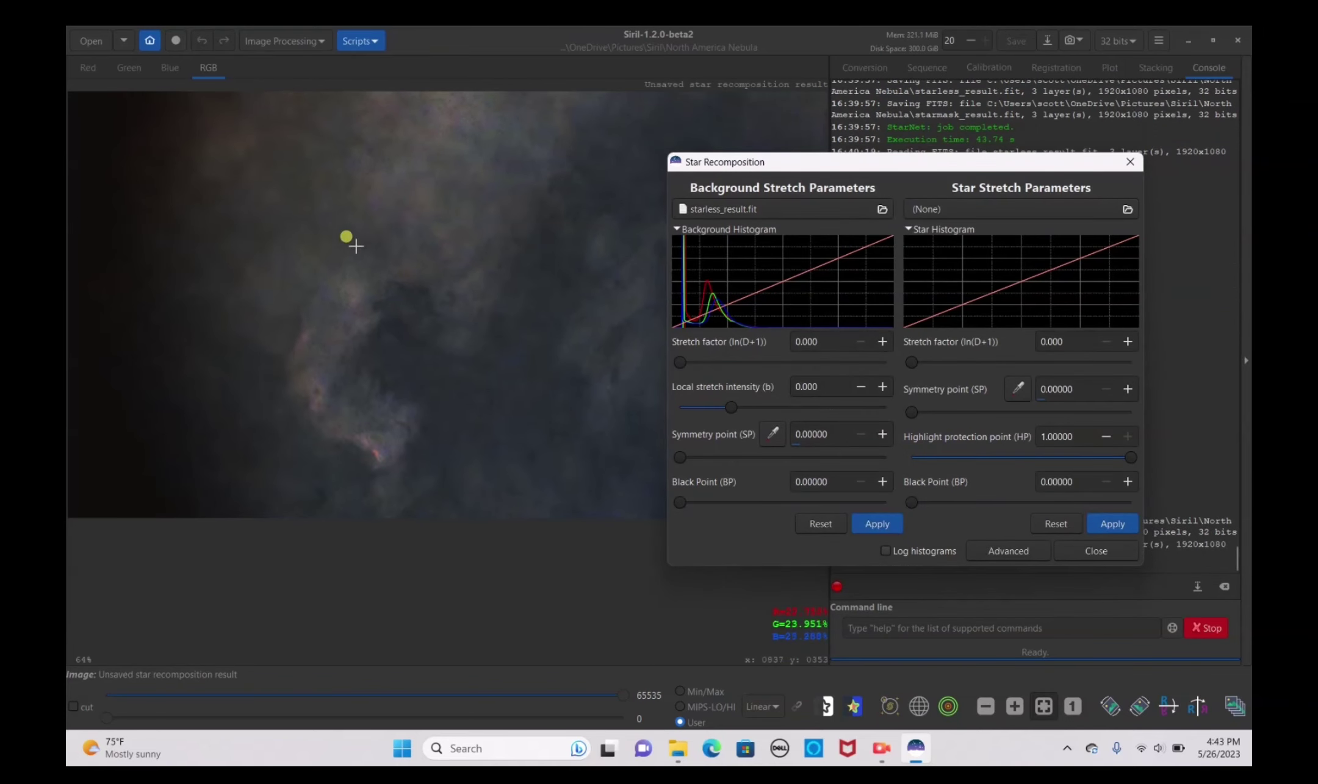
pyautogui.click(1004, 210)
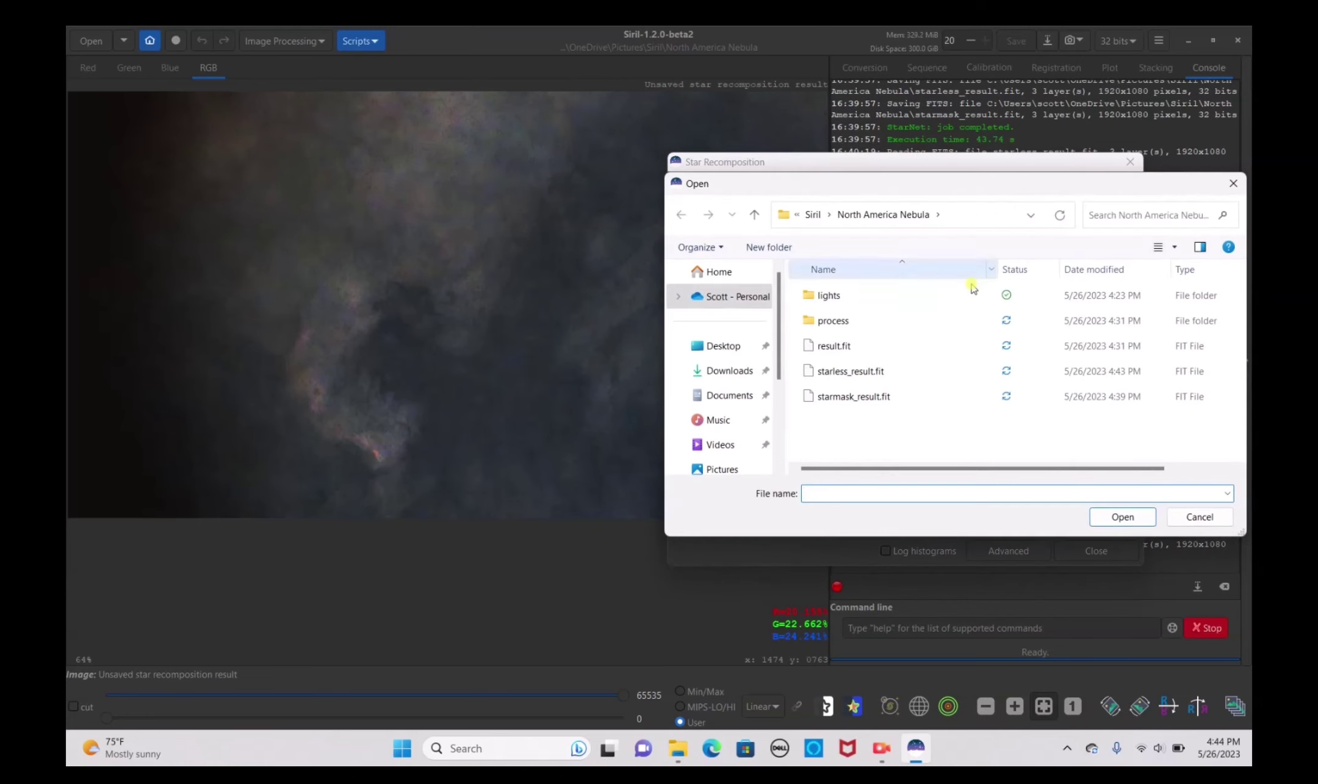
pyautogui.click(893, 395)
pyautogui.click(1109, 515)
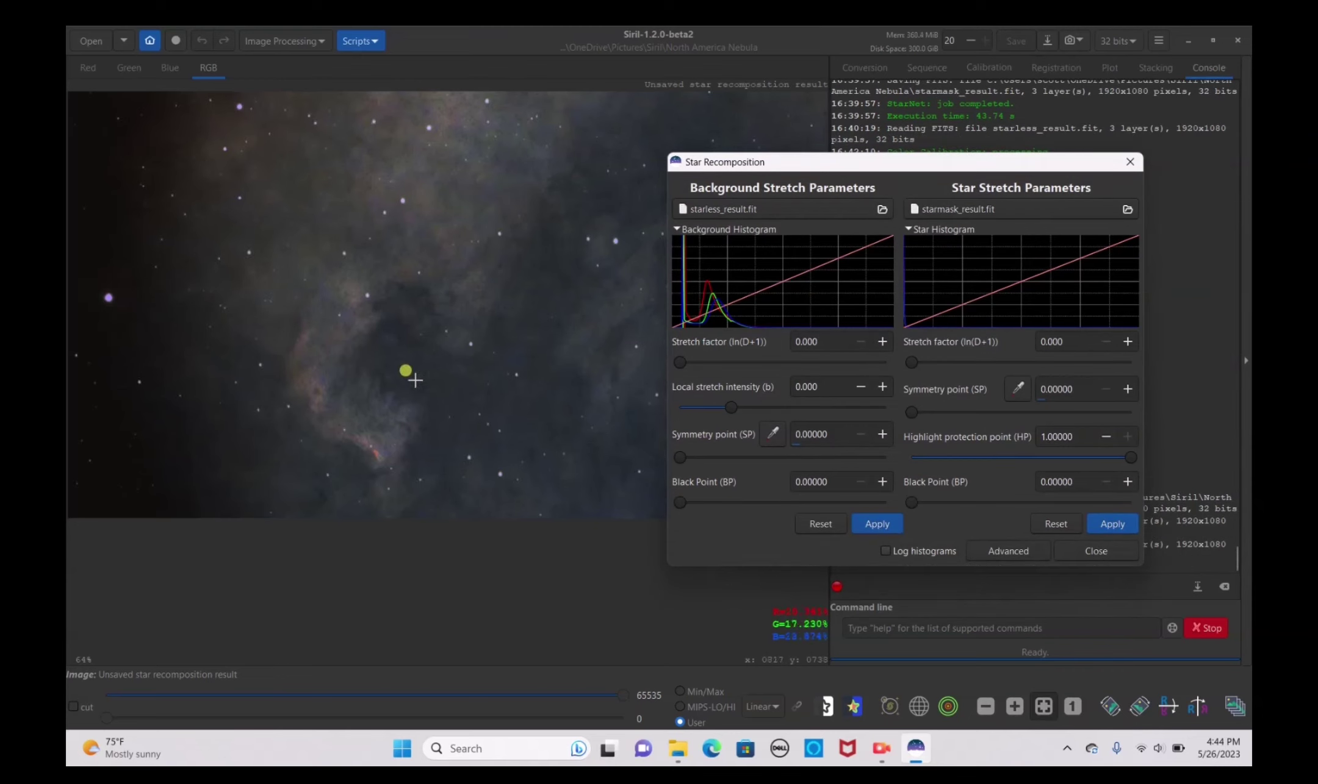
# - Stretch the star image with a stretch factor of 4.448 and apply it
pyautogui.moveTo(944, 363); pyautogui.dragTo(1146, 365)
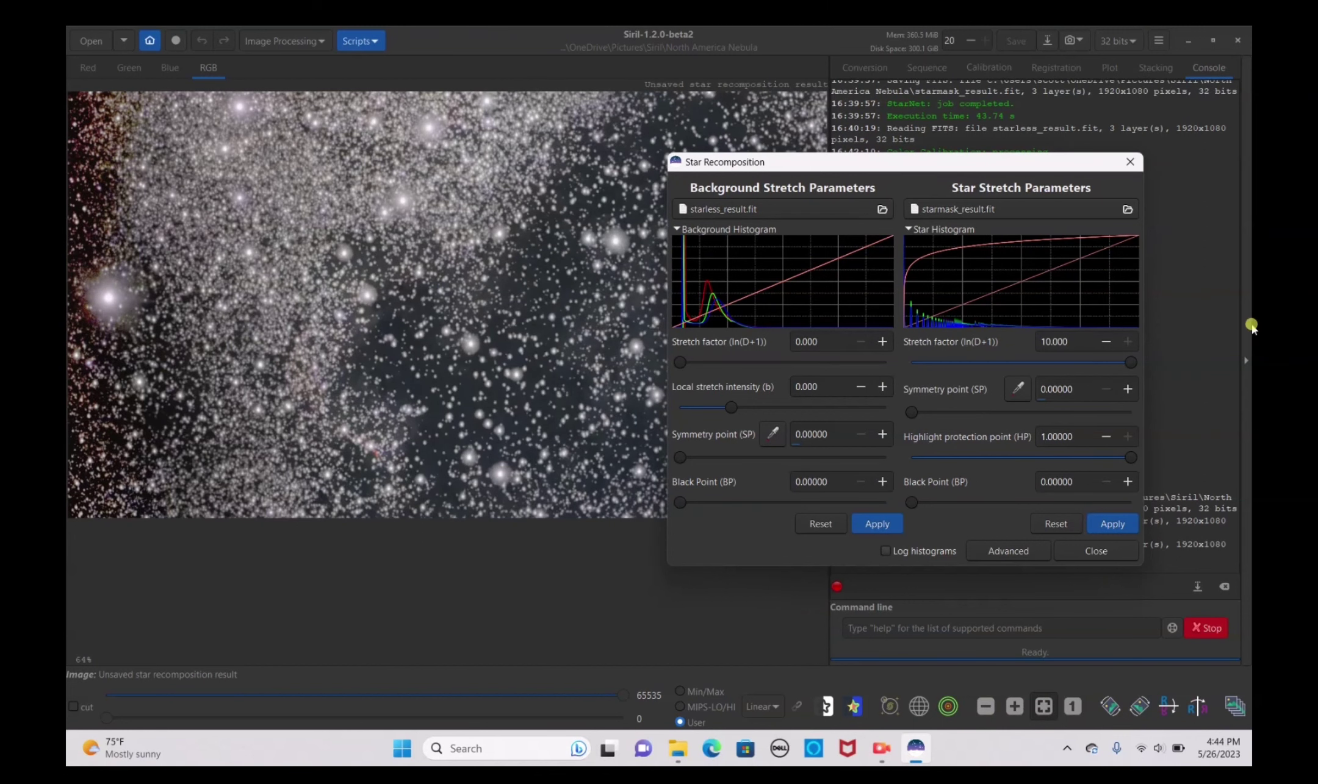
pyautogui.click(1085, 364)
pyautogui.moveTo(1085, 364); pyautogui.dragTo(1051, 369)
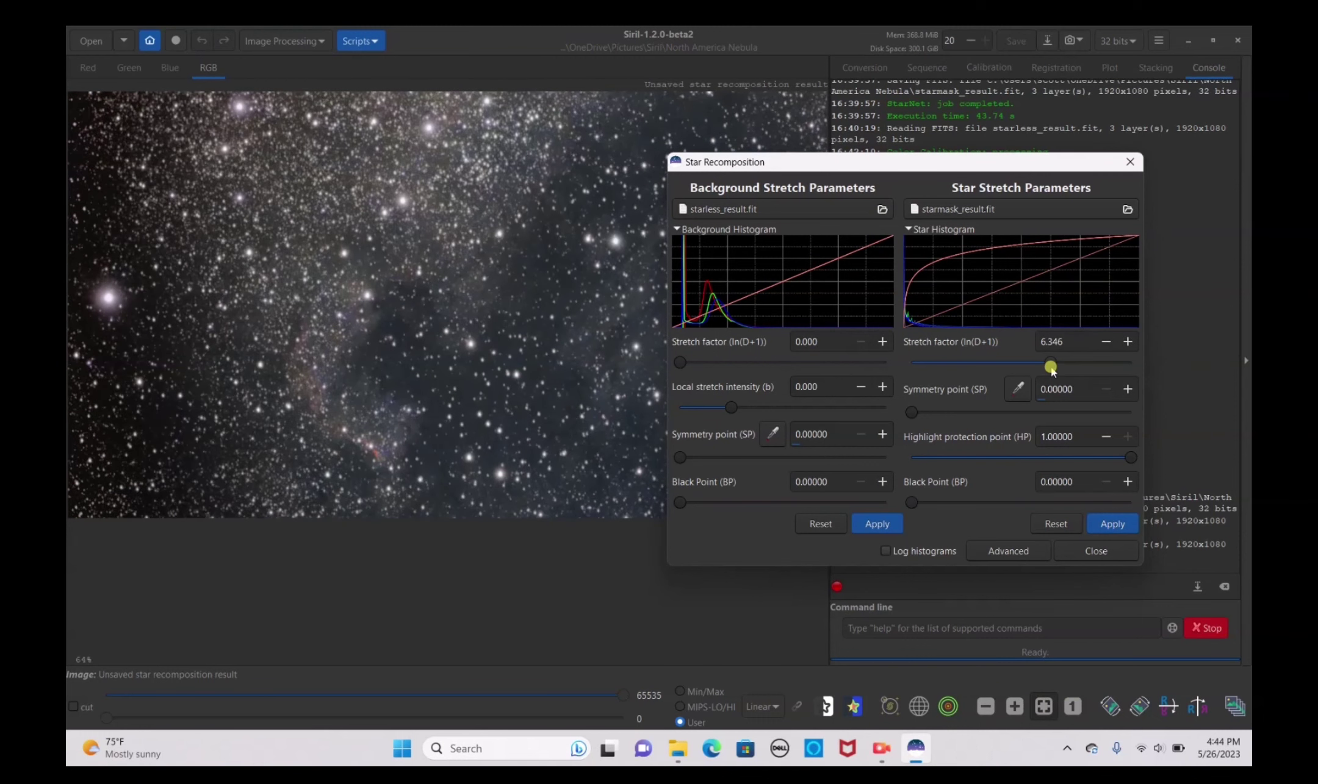
pyautogui.click(1022, 365)
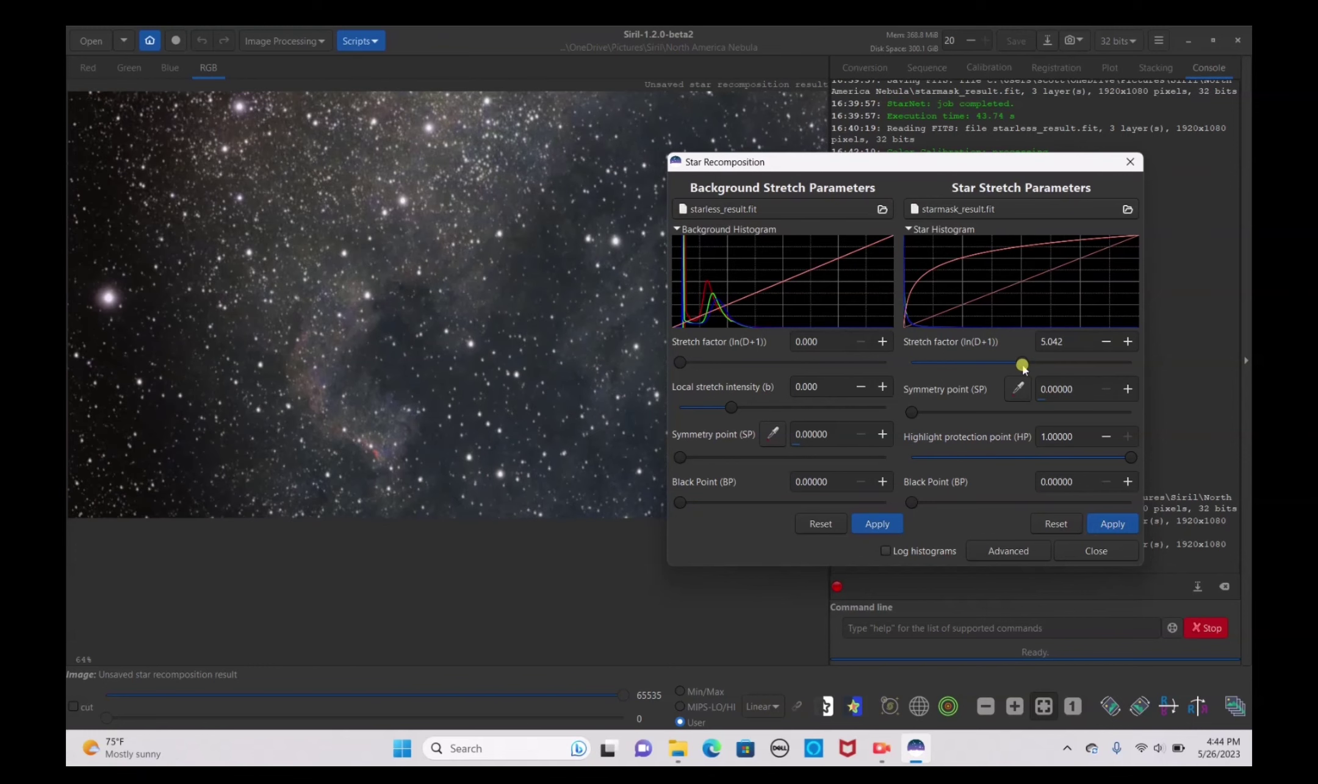
pyautogui.click(1011, 363)
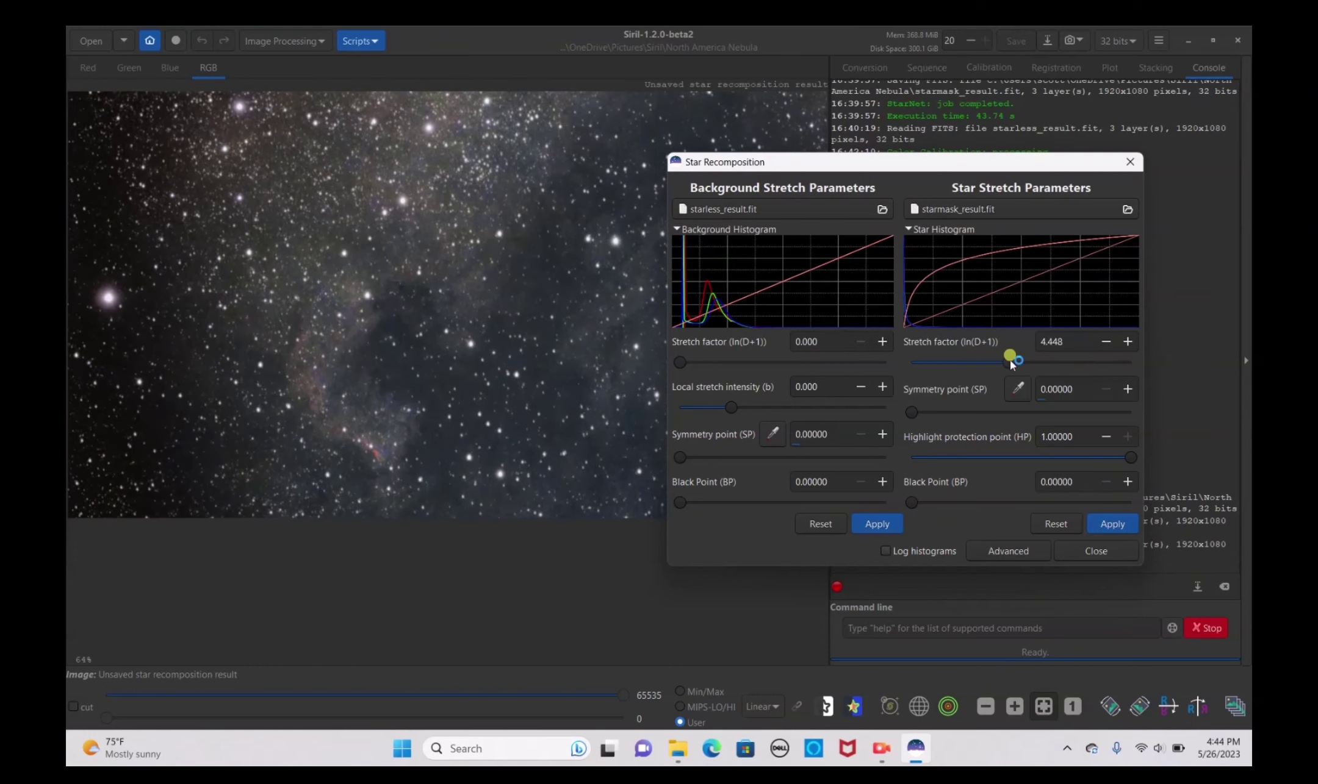
pyautogui.moveTo(824, 168); pyautogui.dragTo(921, 159)
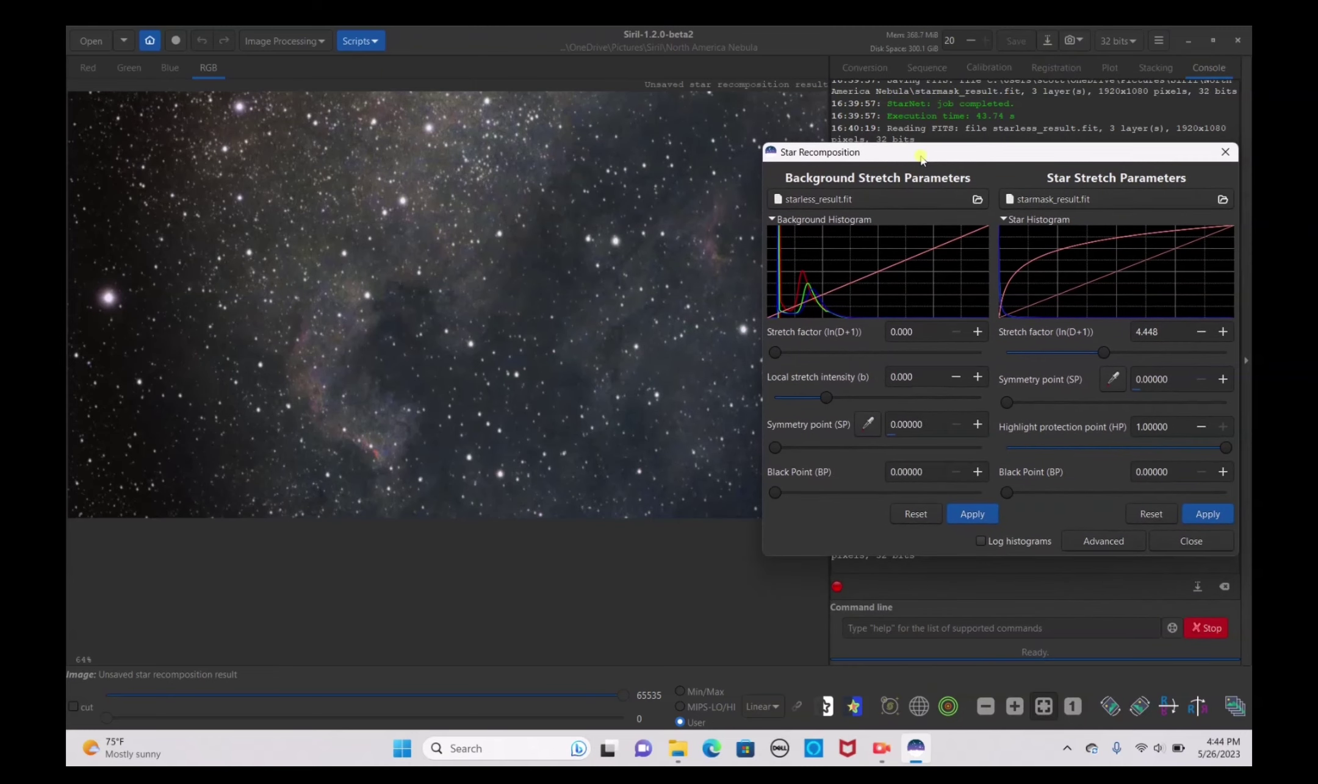
pyautogui.click(1204, 515)
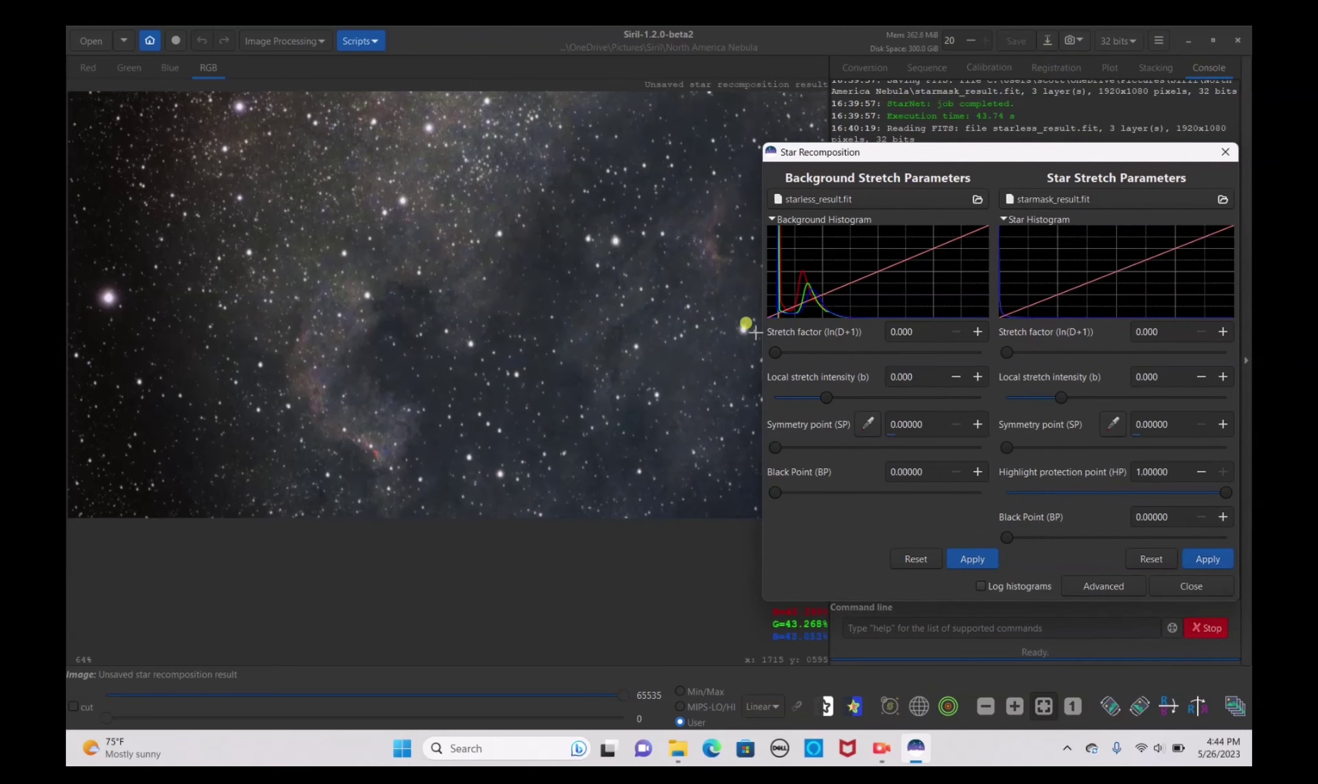
# - Stretch the background with a stretch factor of 0.544 and a black point of 0.05740, apply it and close the recomposition
pyautogui.moveTo(772, 348); pyautogui.dragTo(783, 353)
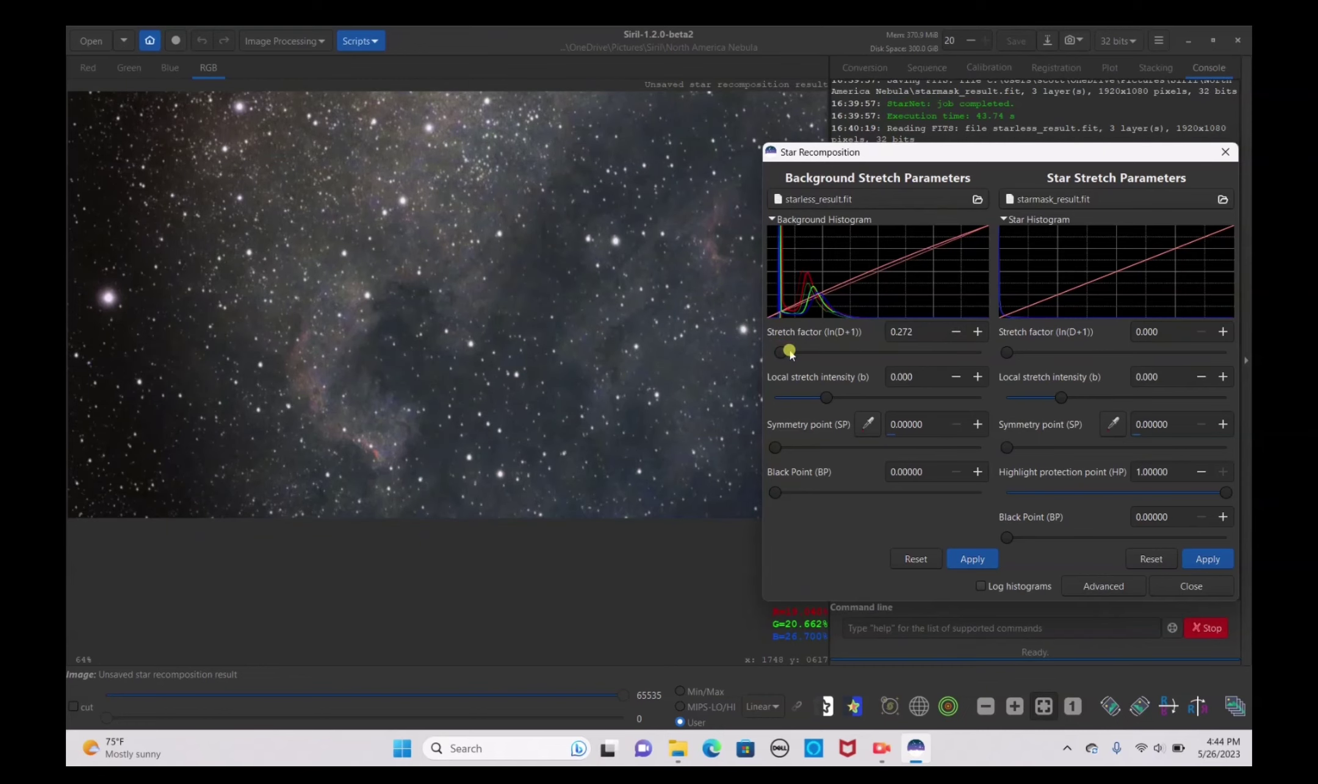
pyautogui.click(789, 353)
pyautogui.click(794, 492)
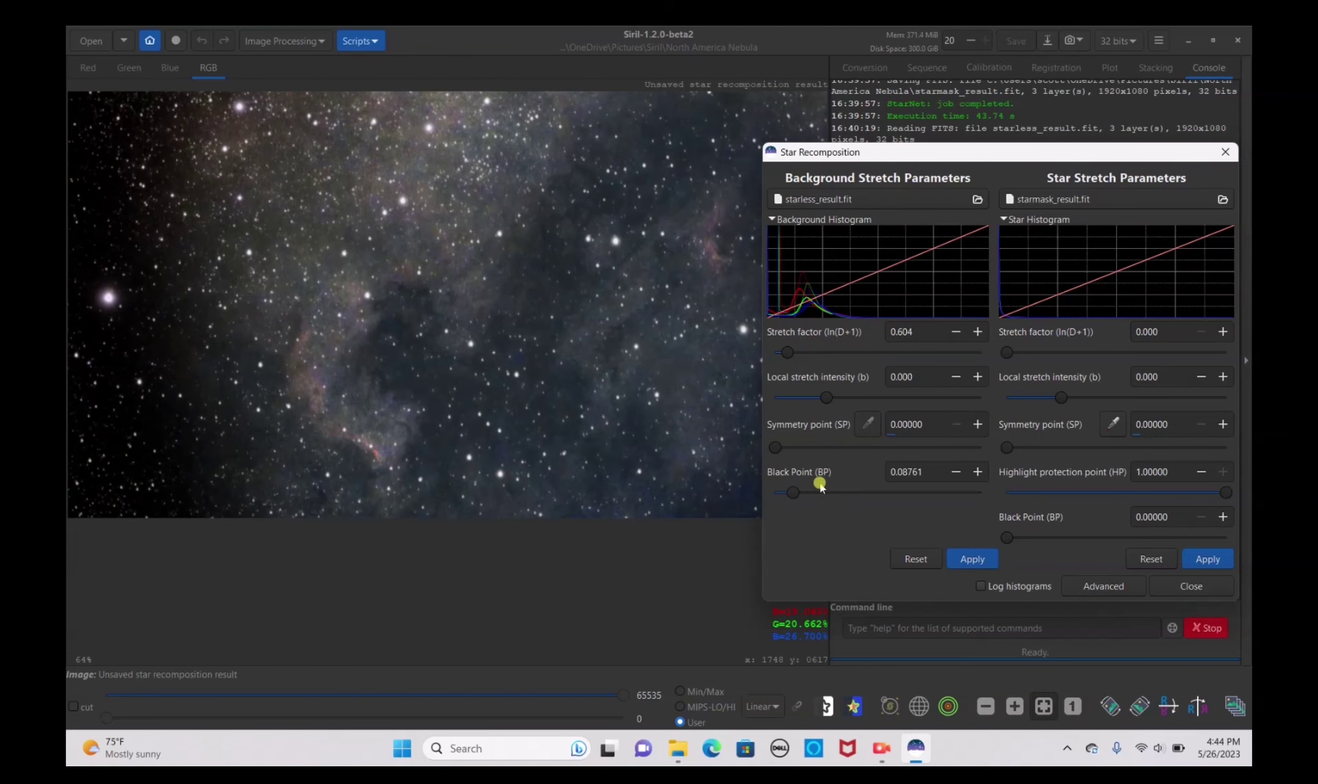
pyautogui.moveTo(812, 353); pyautogui.dragTo(812, 391)
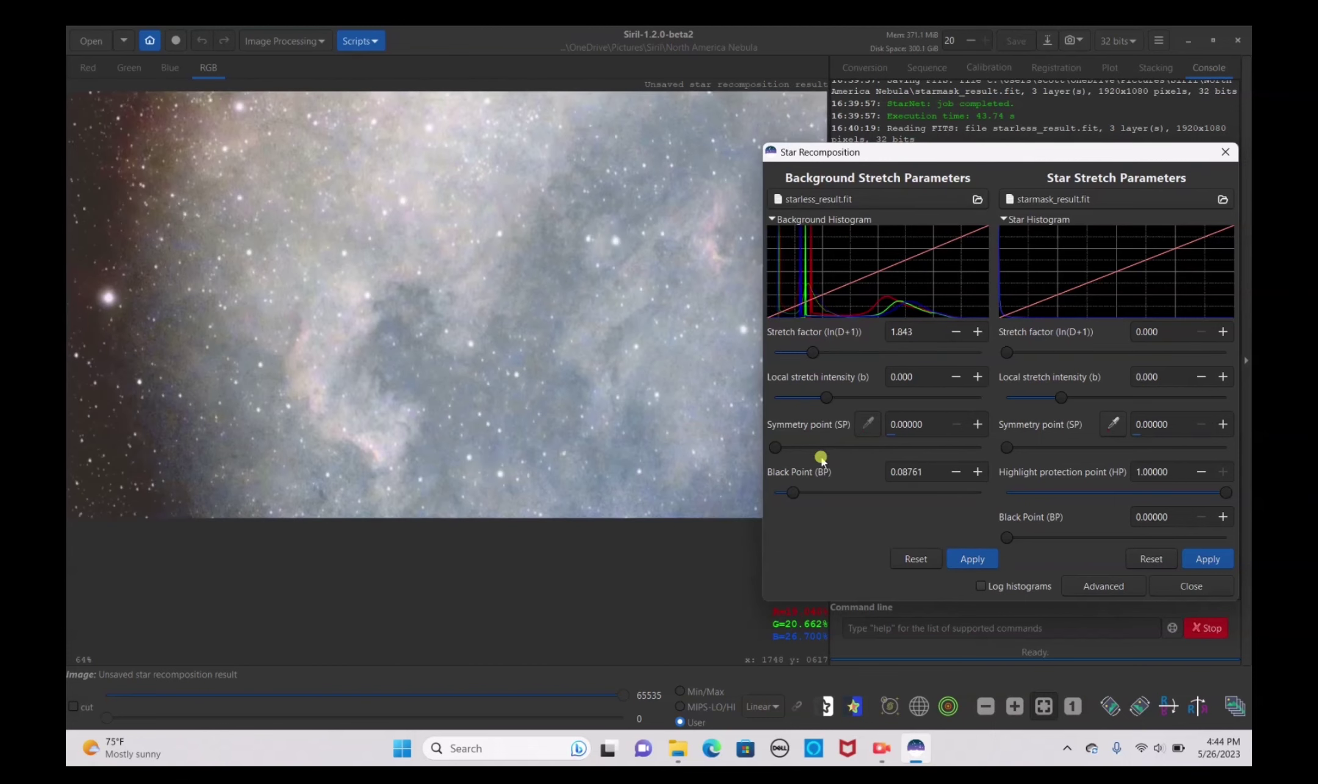
pyautogui.click(794, 352)
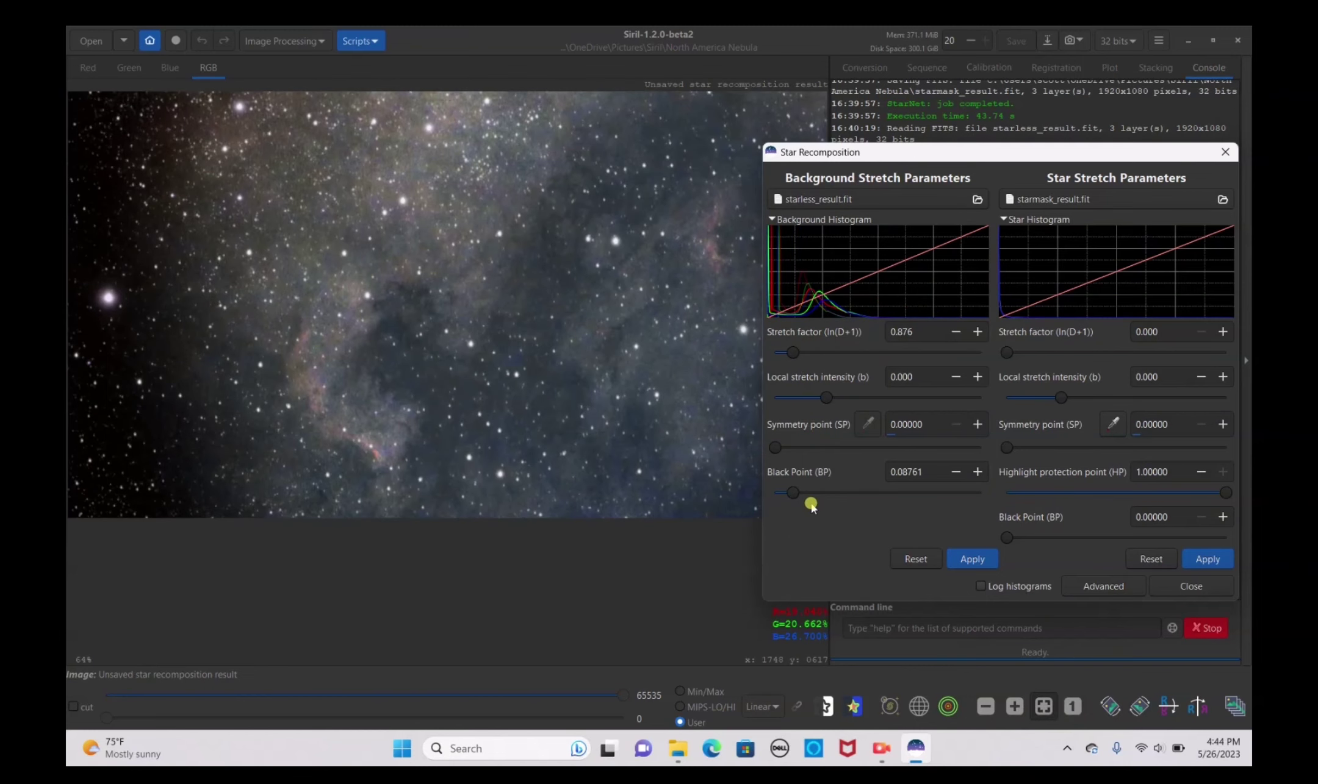
pyautogui.click(808, 494)
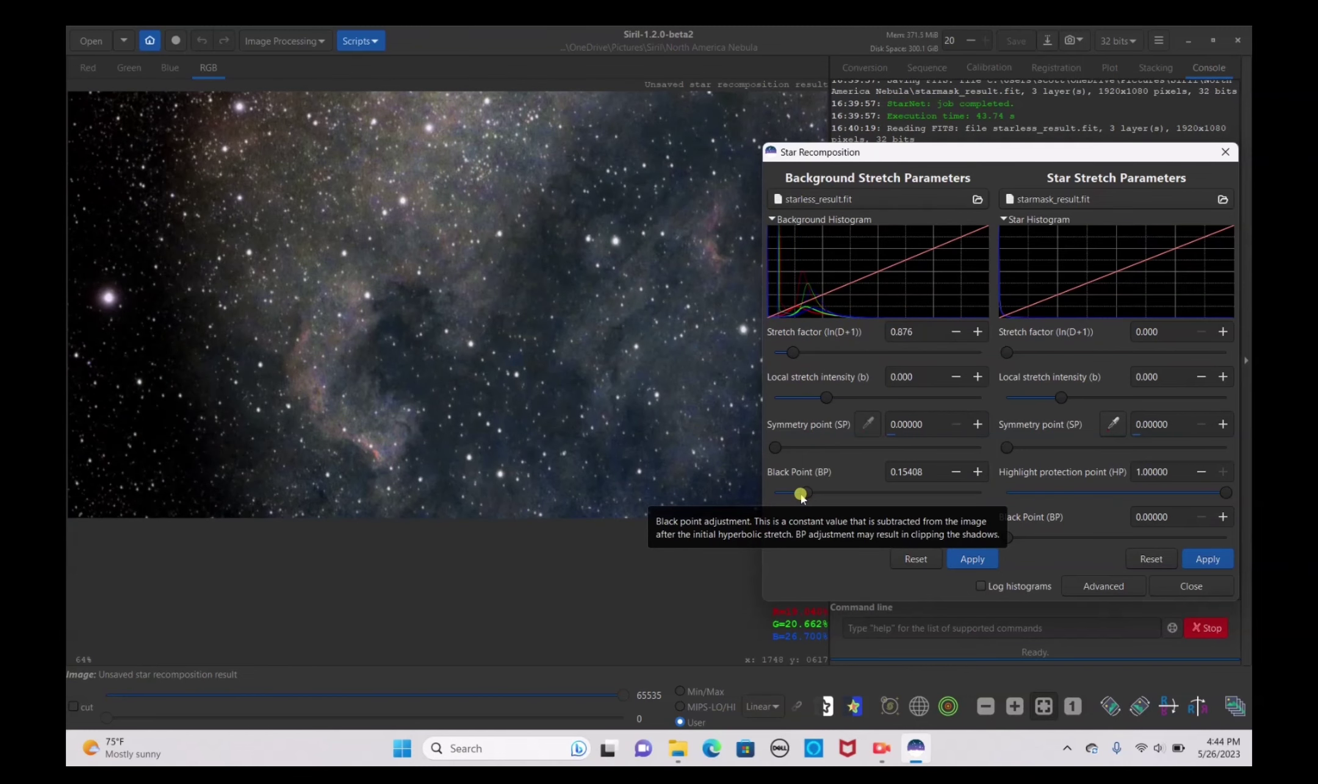
pyautogui.click(801, 495)
pyautogui.moveTo(801, 495); pyautogui.dragTo(789, 495)
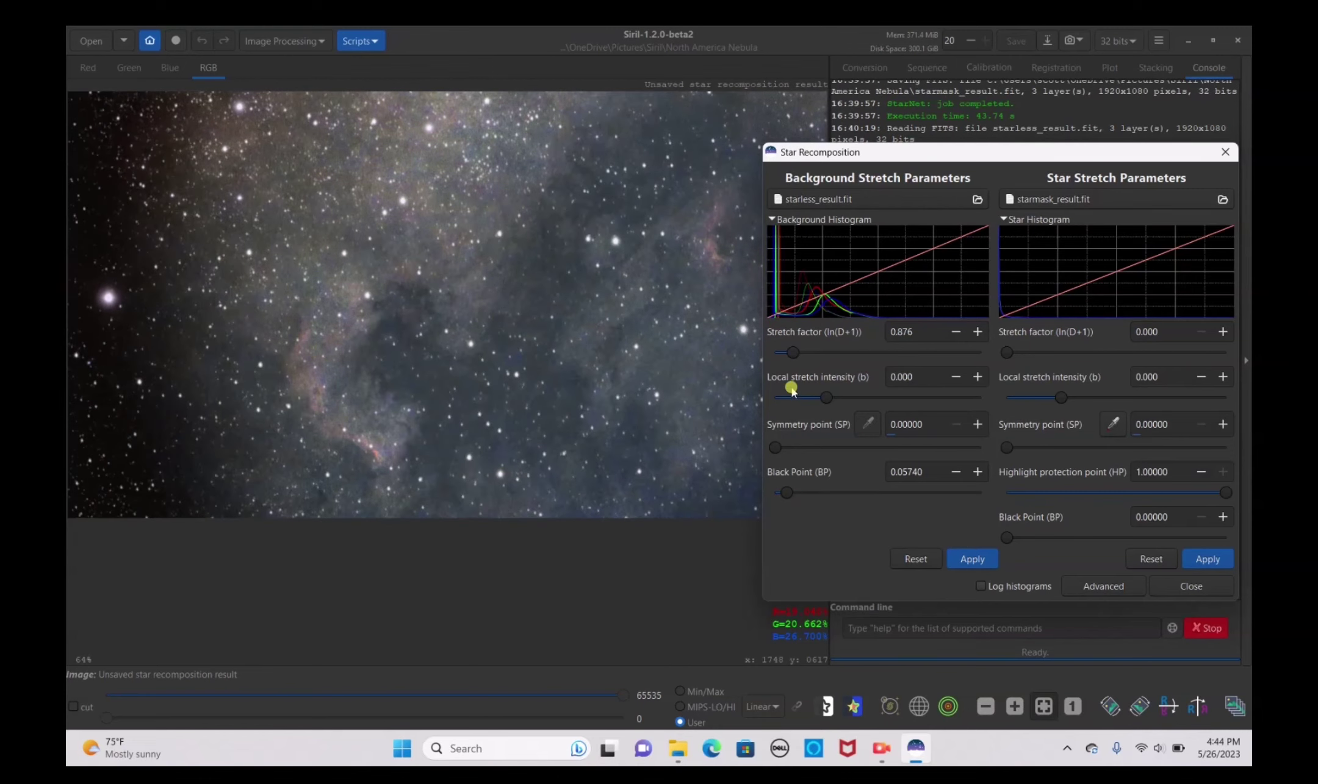
pyautogui.moveTo(782, 360); pyautogui.dragTo(785, 354)
pyautogui.moveTo(893, 159); pyautogui.dragTo(860, 208)
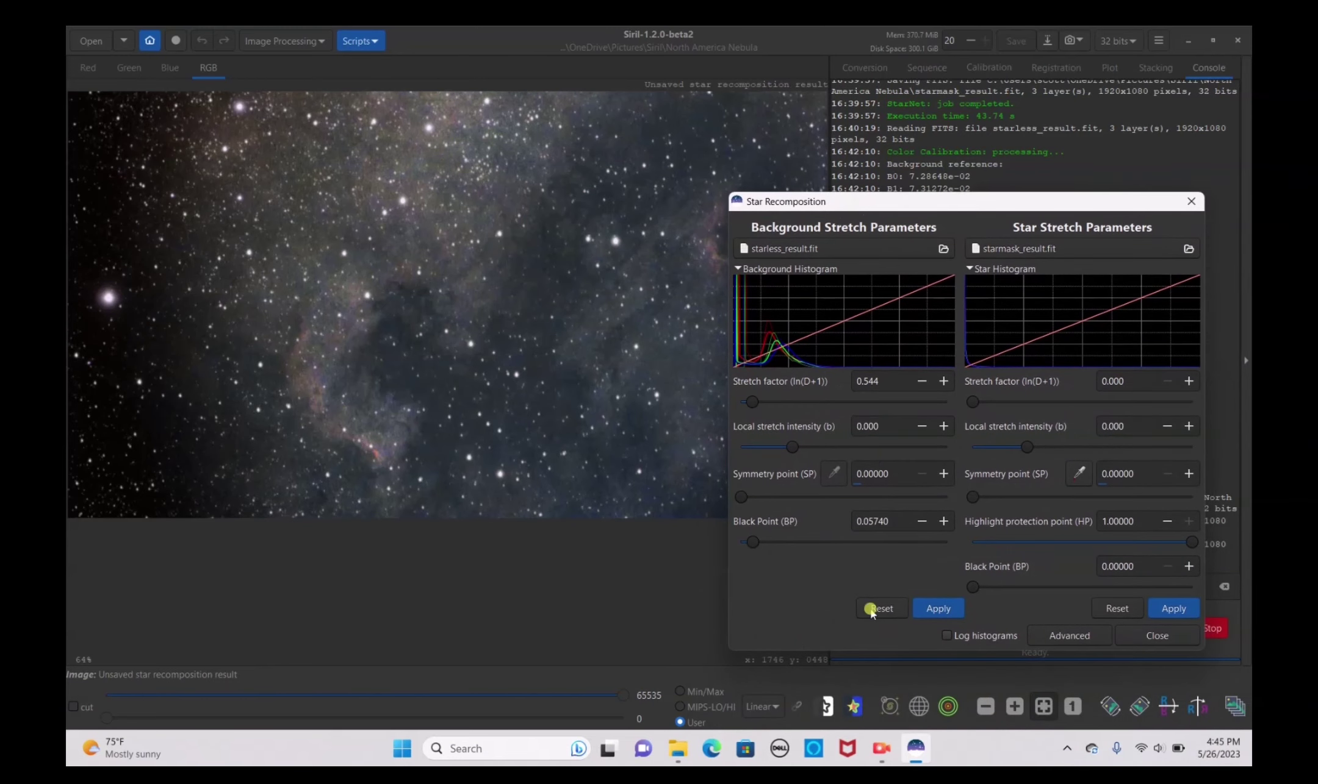
pyautogui.click(940, 608)
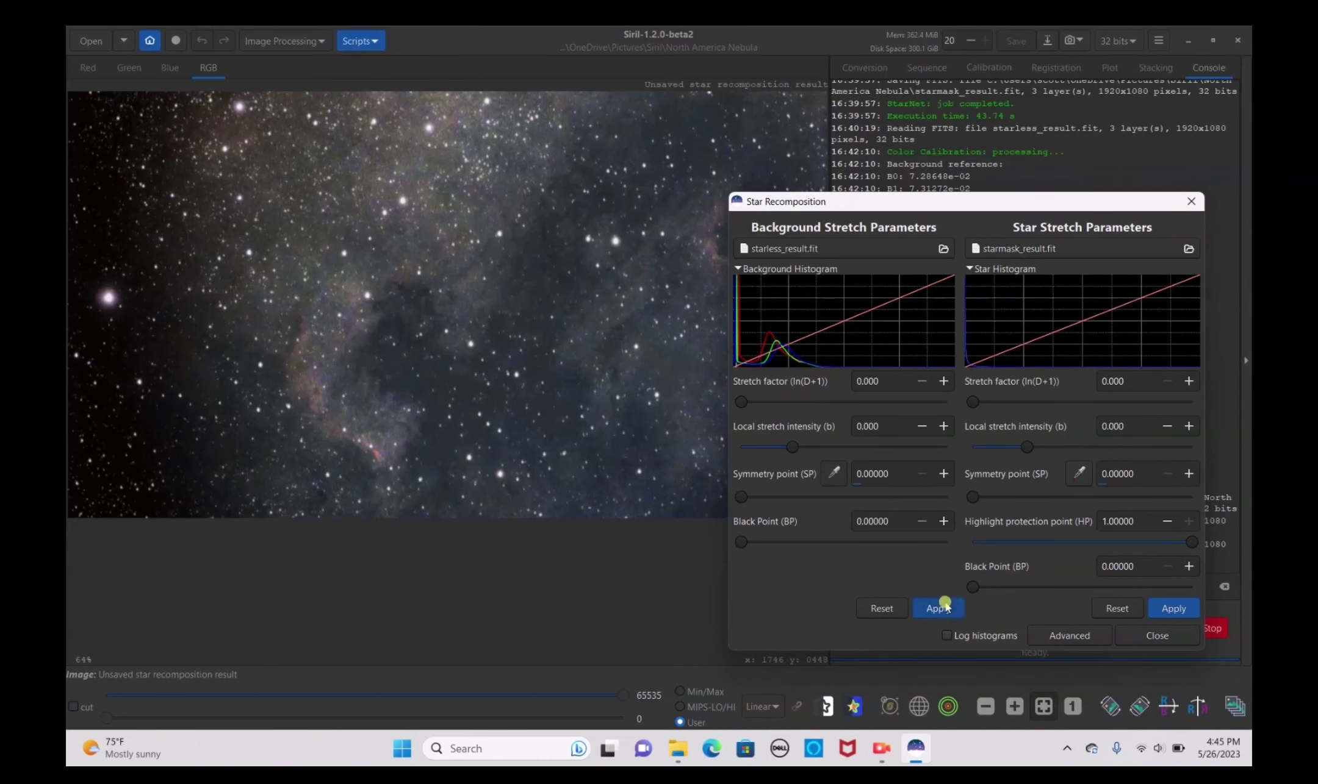
pyautogui.click(1192, 608)
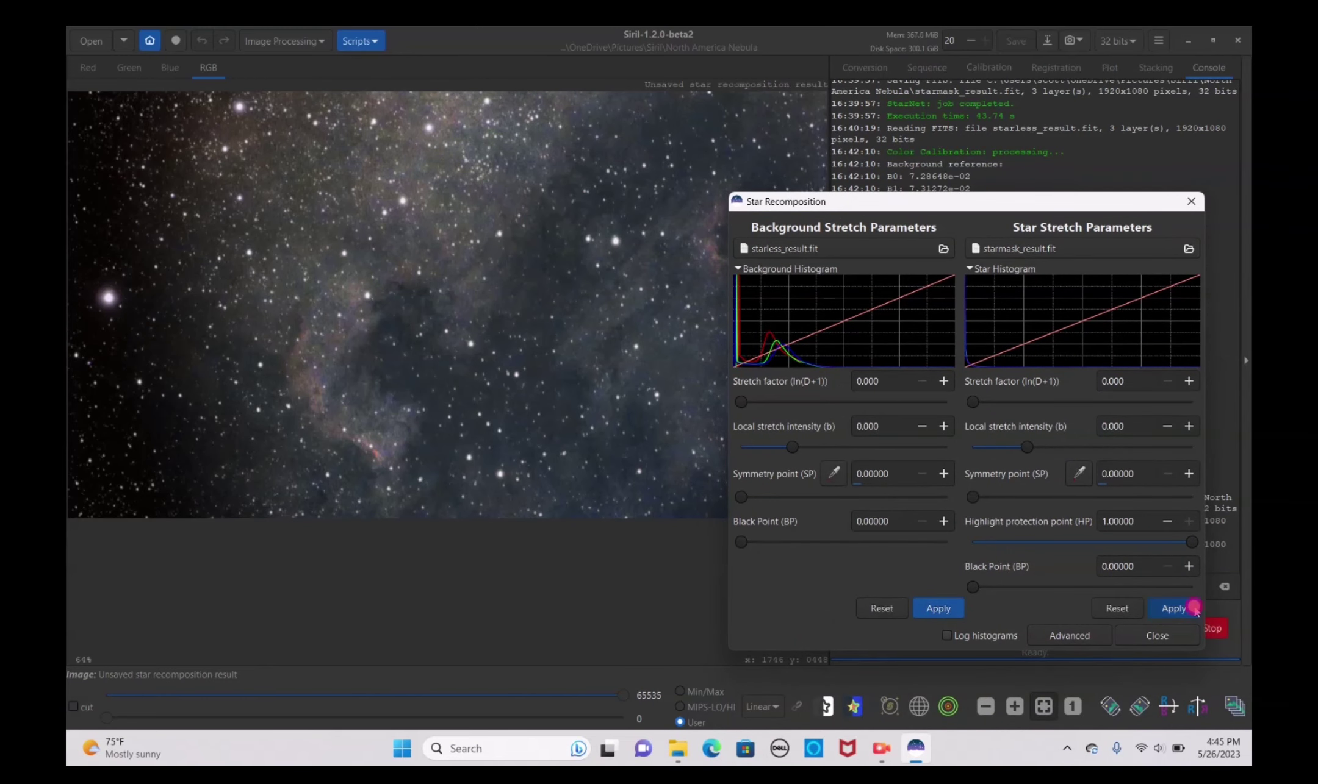
pyautogui.click(1174, 636)
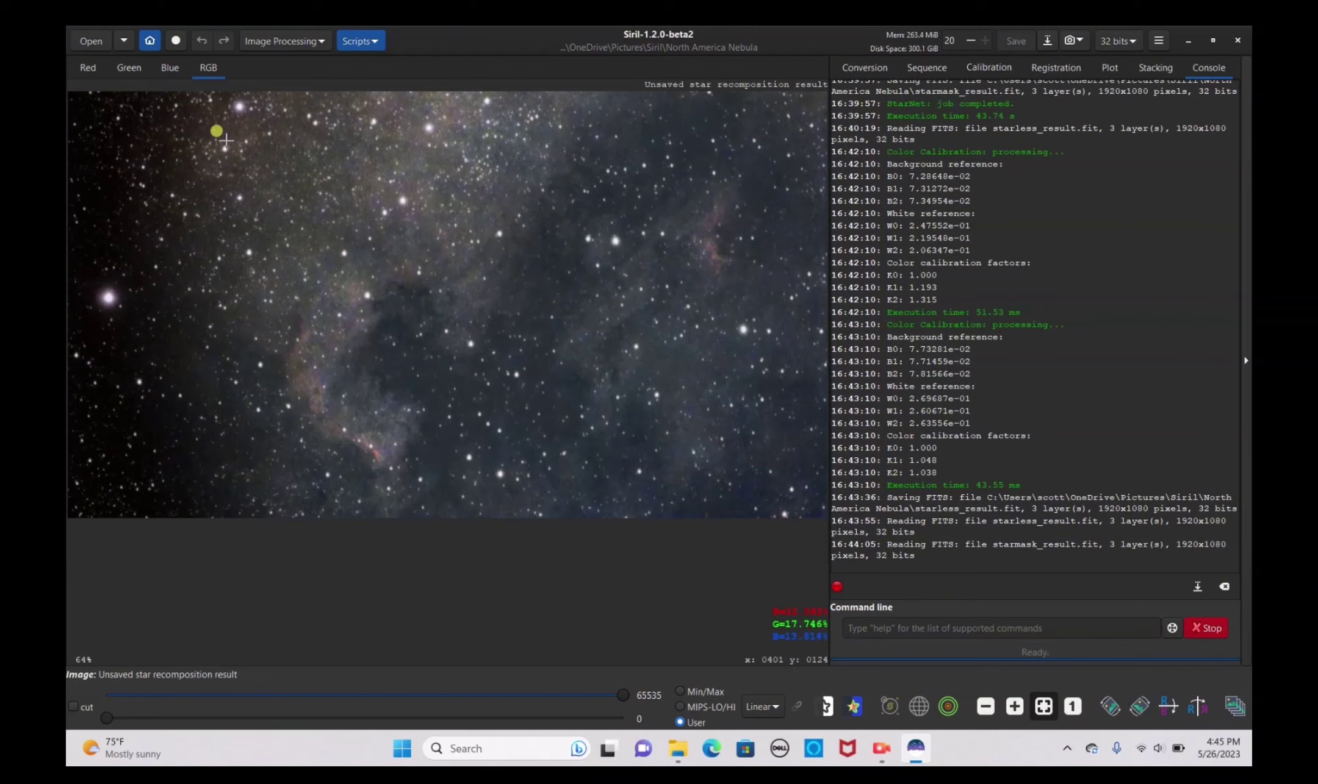
# - Crop the recomposed image to an area of about 1501 by 984 pixels, excluding the dark left edge
pyautogui.moveTo(218, 116); pyautogui.dragTo(811, 505)
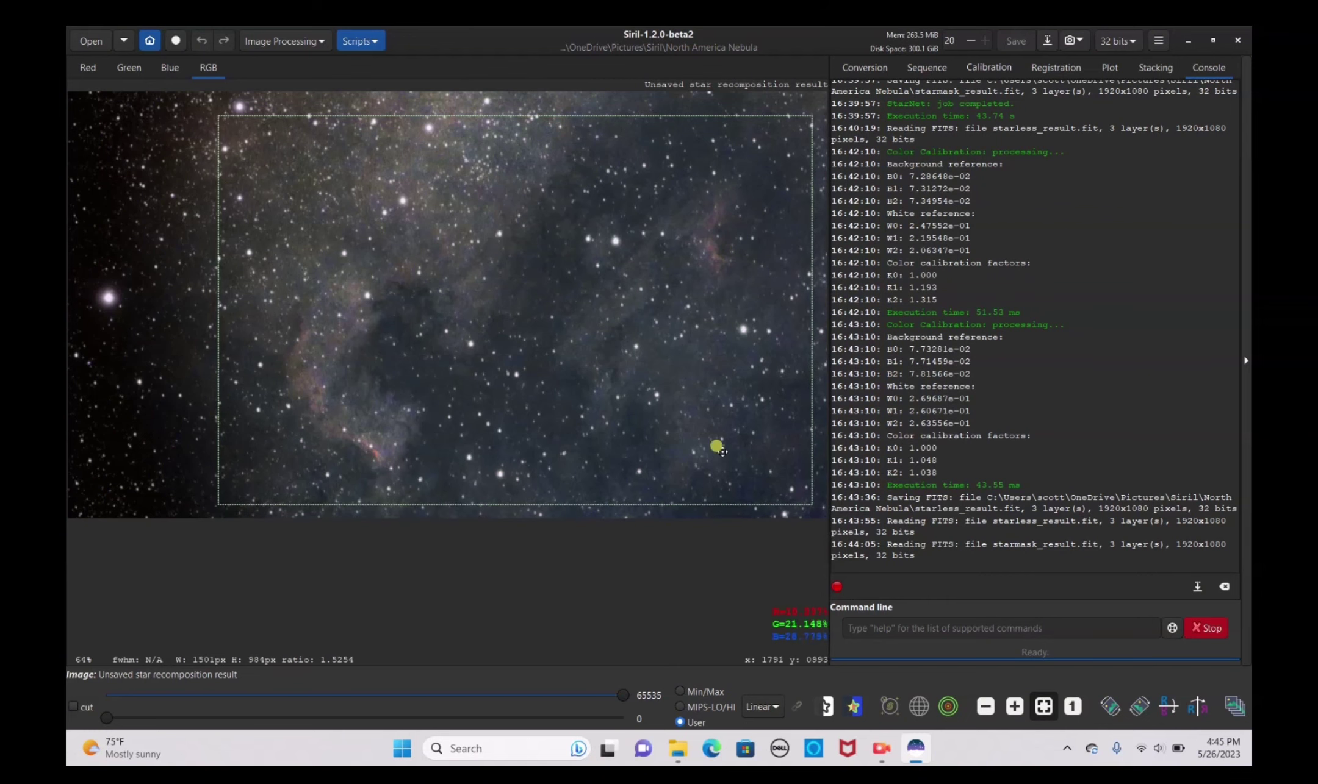
pyautogui.rightClick(668, 420)
pyautogui.click(713, 627)
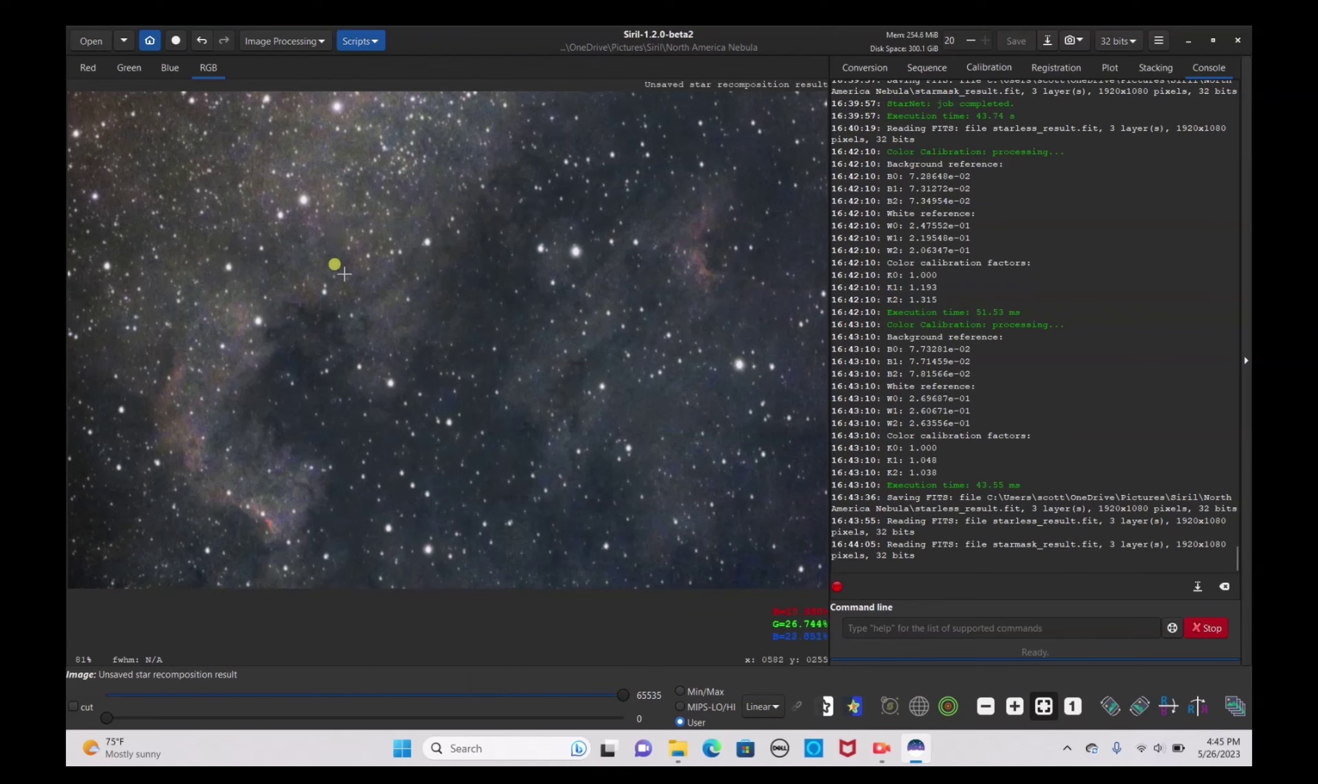
# - Save a snapshot of the cropped image and open the PNG from the North America Nebula folder in File Explorer
pyautogui.click(1087, 44)
pyautogui.click(1090, 68)
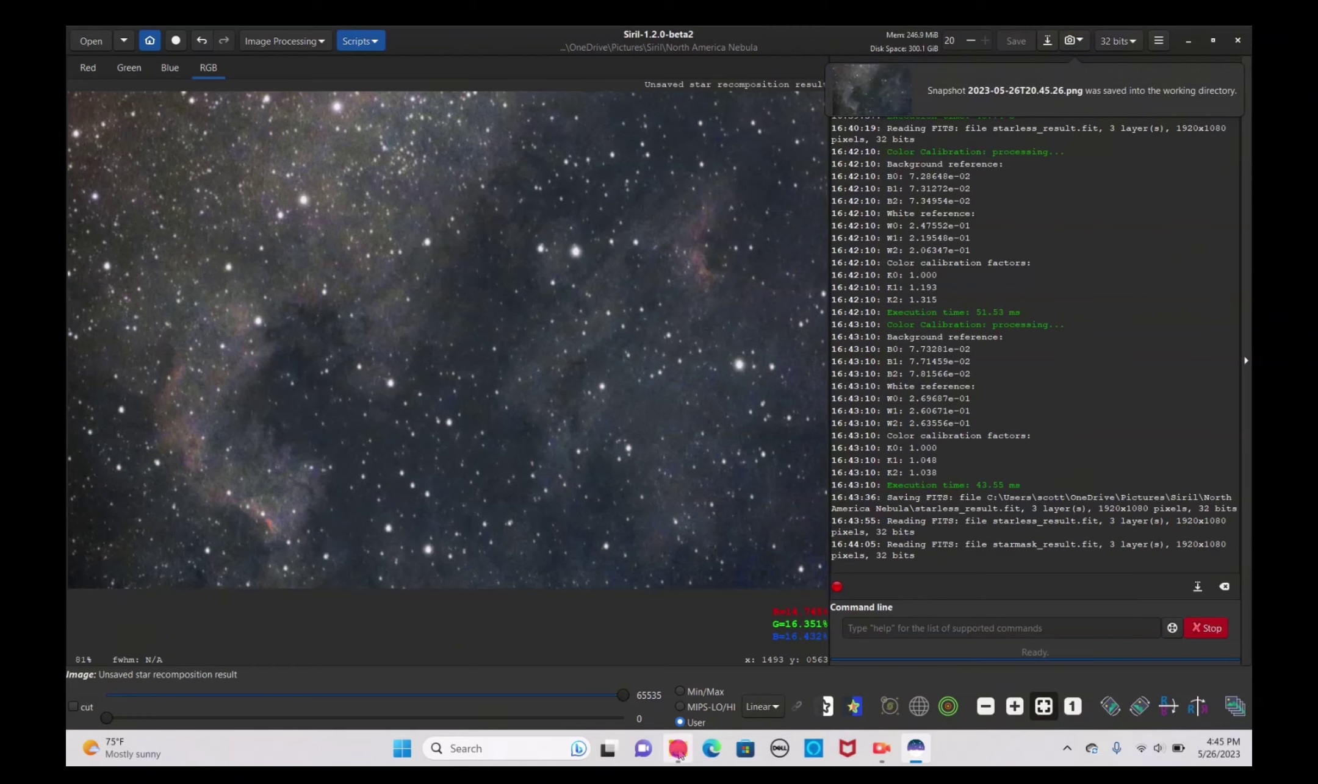
pyautogui.click(678, 752)
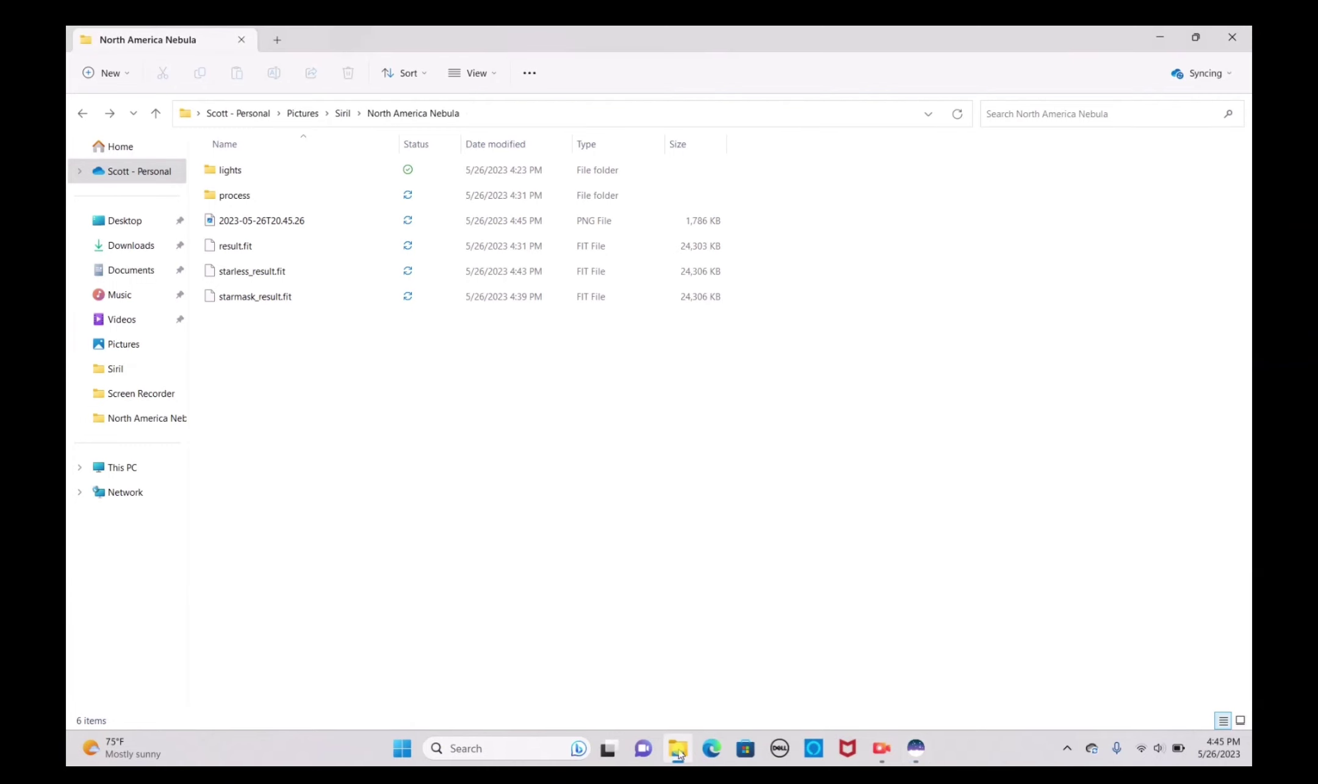
pyautogui.click(362, 223)
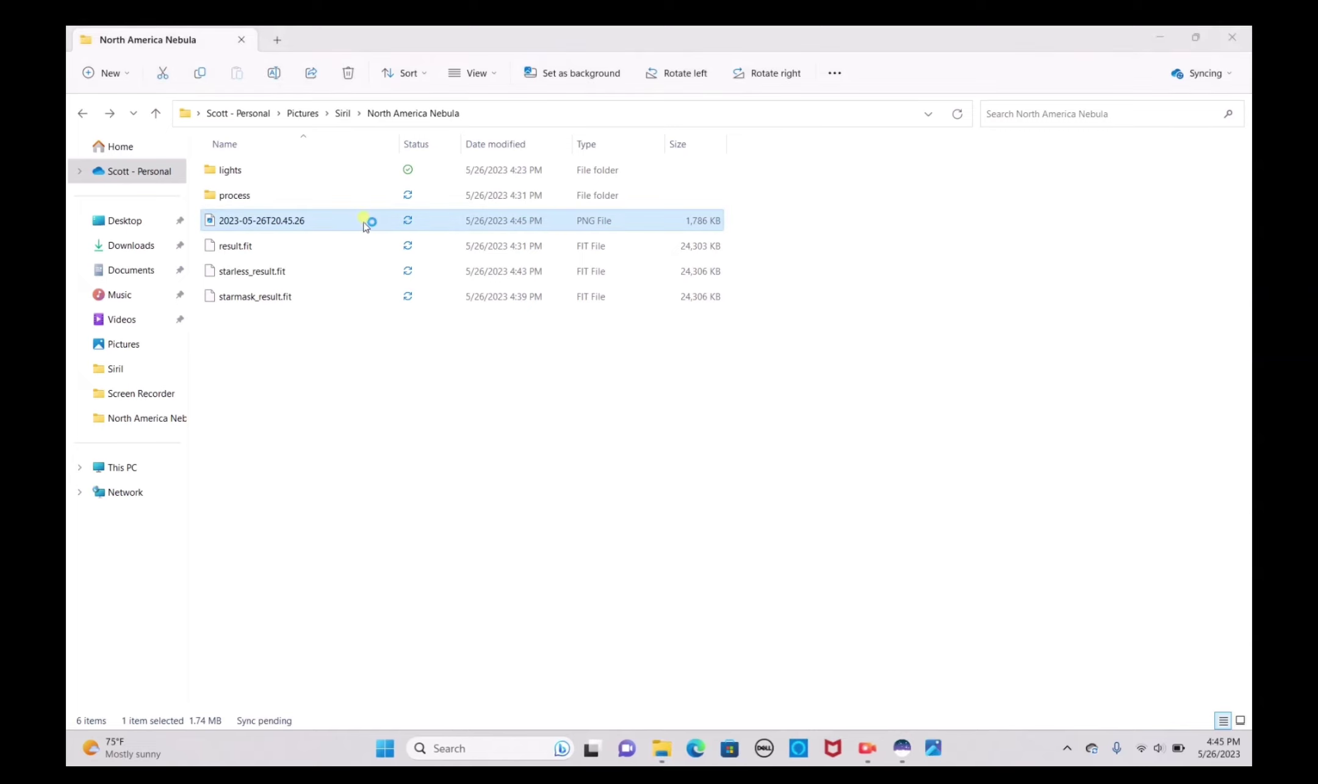